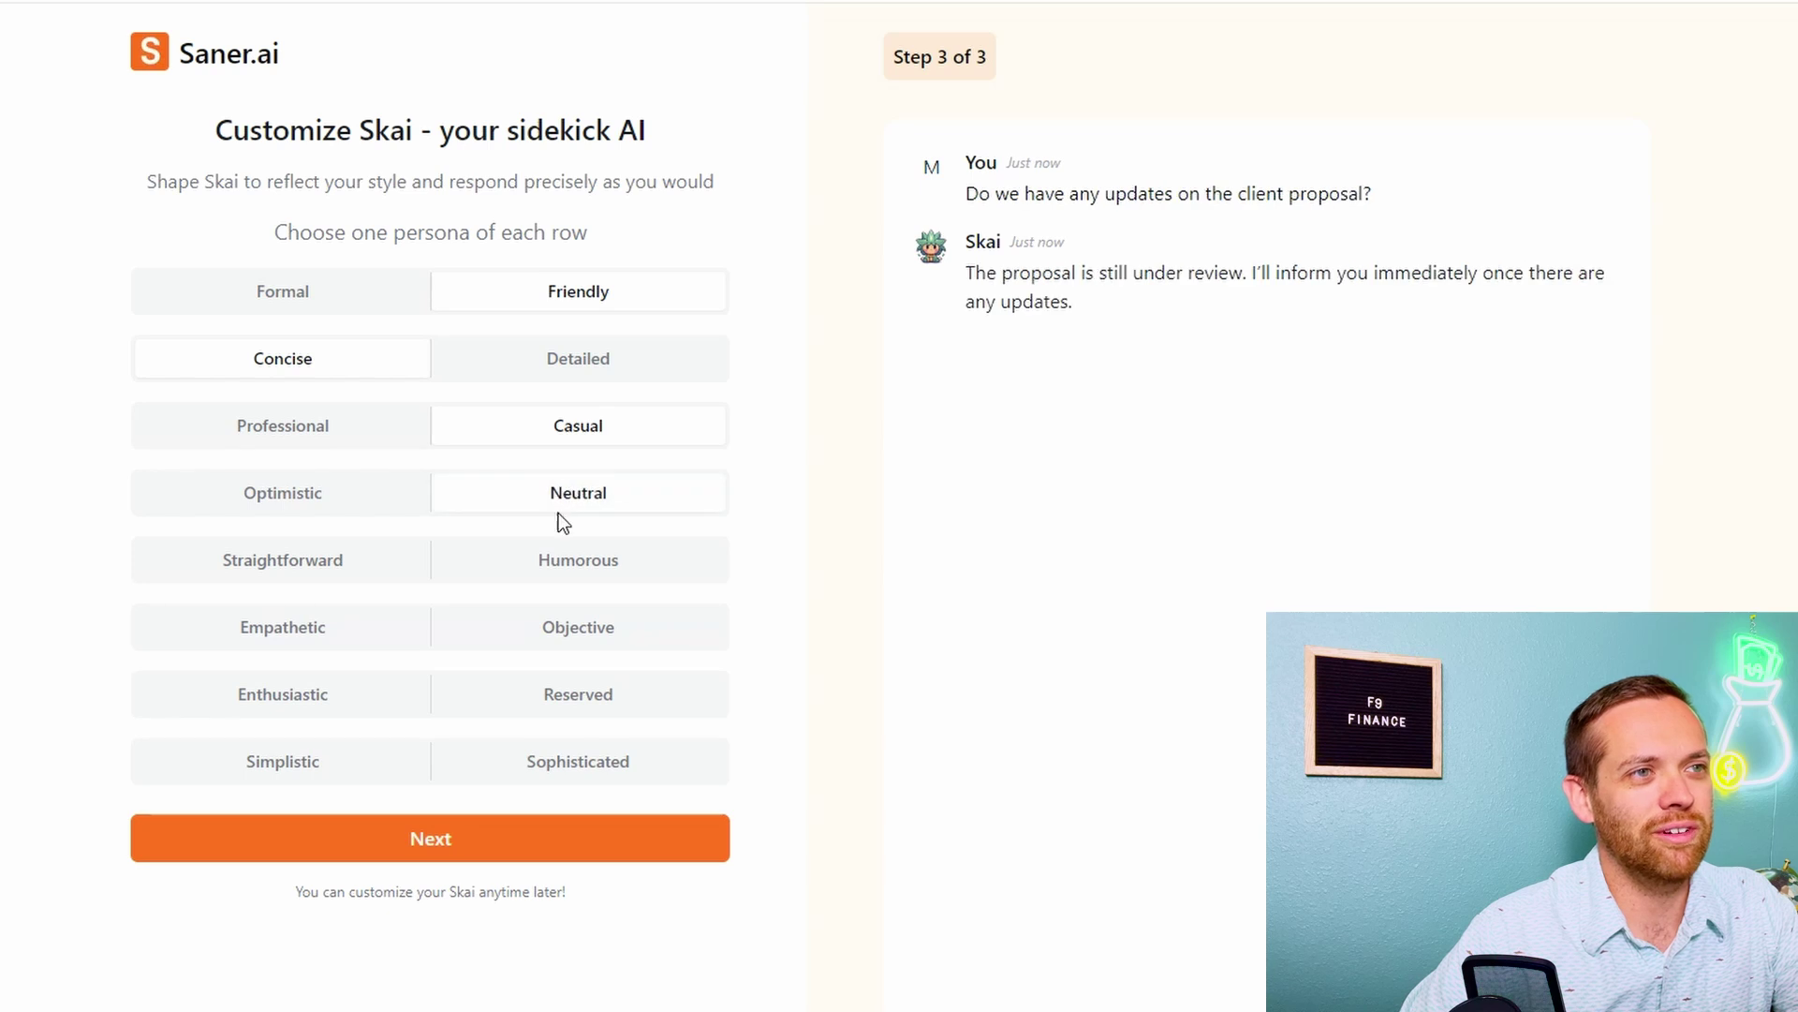
Complete Skai's persona with Humorous, Objective, Reserved and Simplistic, and continue to the questionnaire
{"action": "left_click", "coordinate": [538, 567]}
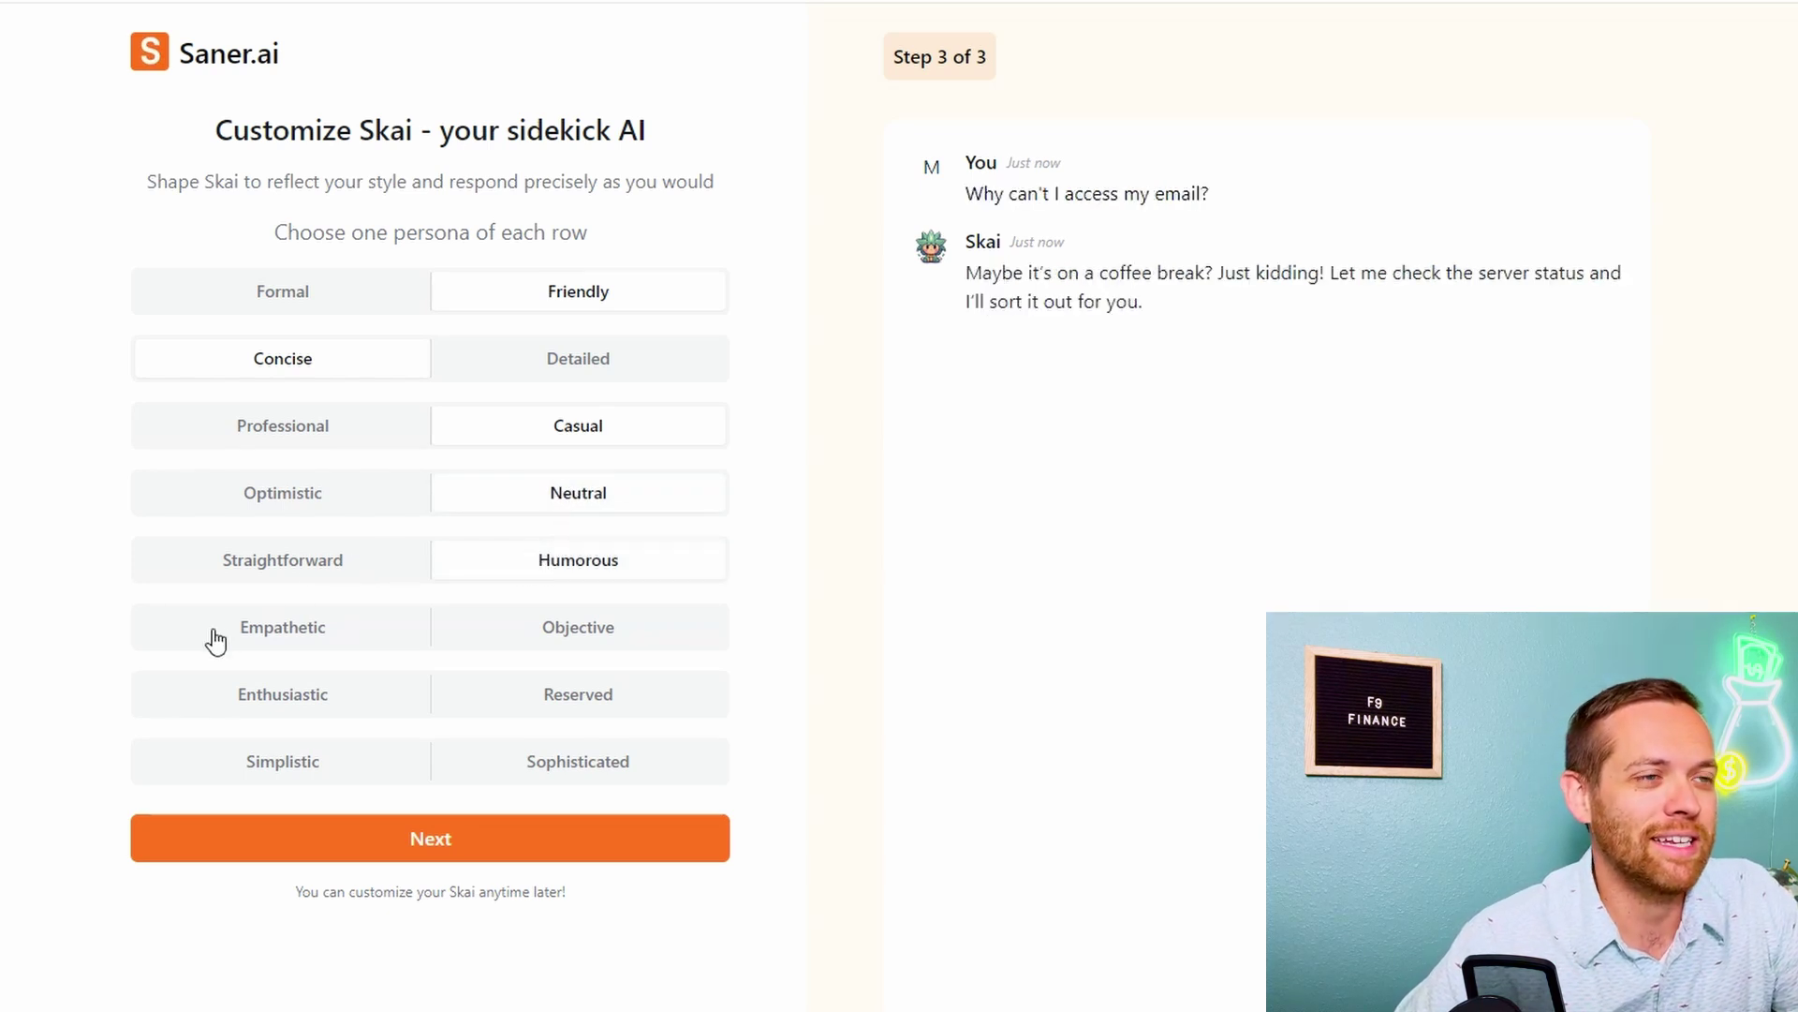
{"action": "left_click", "coordinate": [522, 635]}
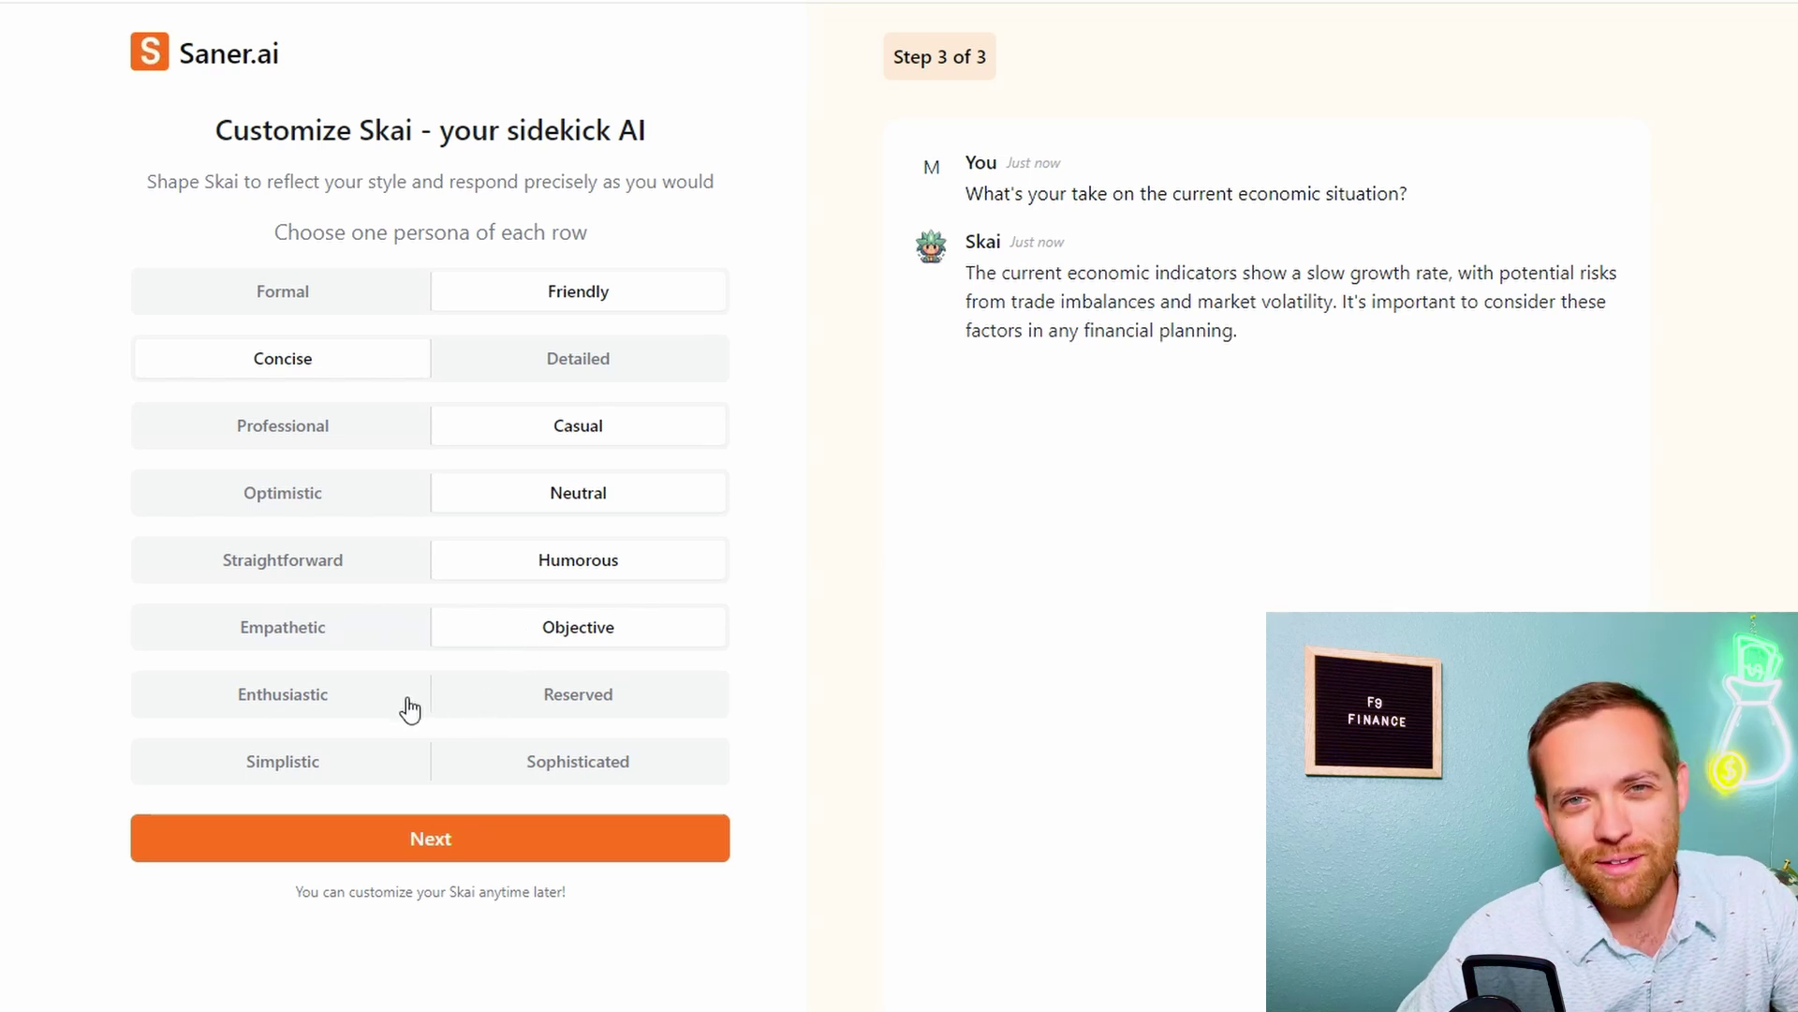
{"action": "left_click", "coordinate": [487, 698]}
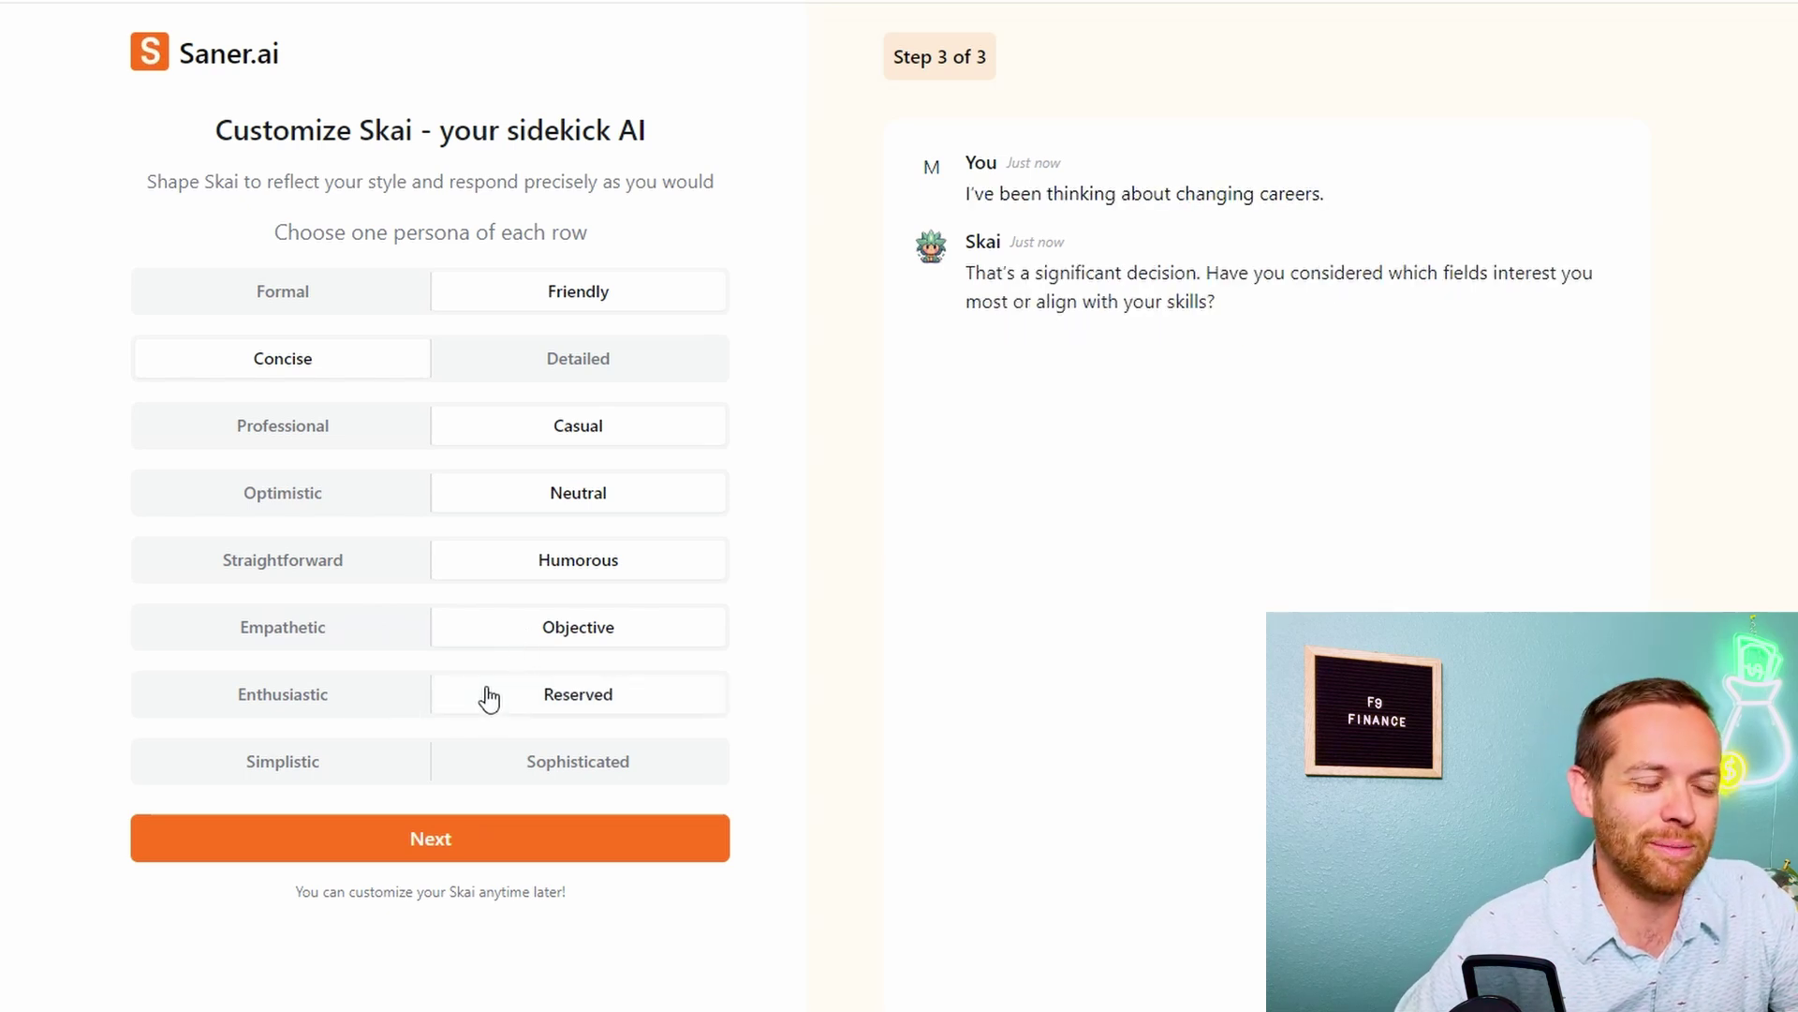
{"action": "left_click", "coordinate": [281, 768]}
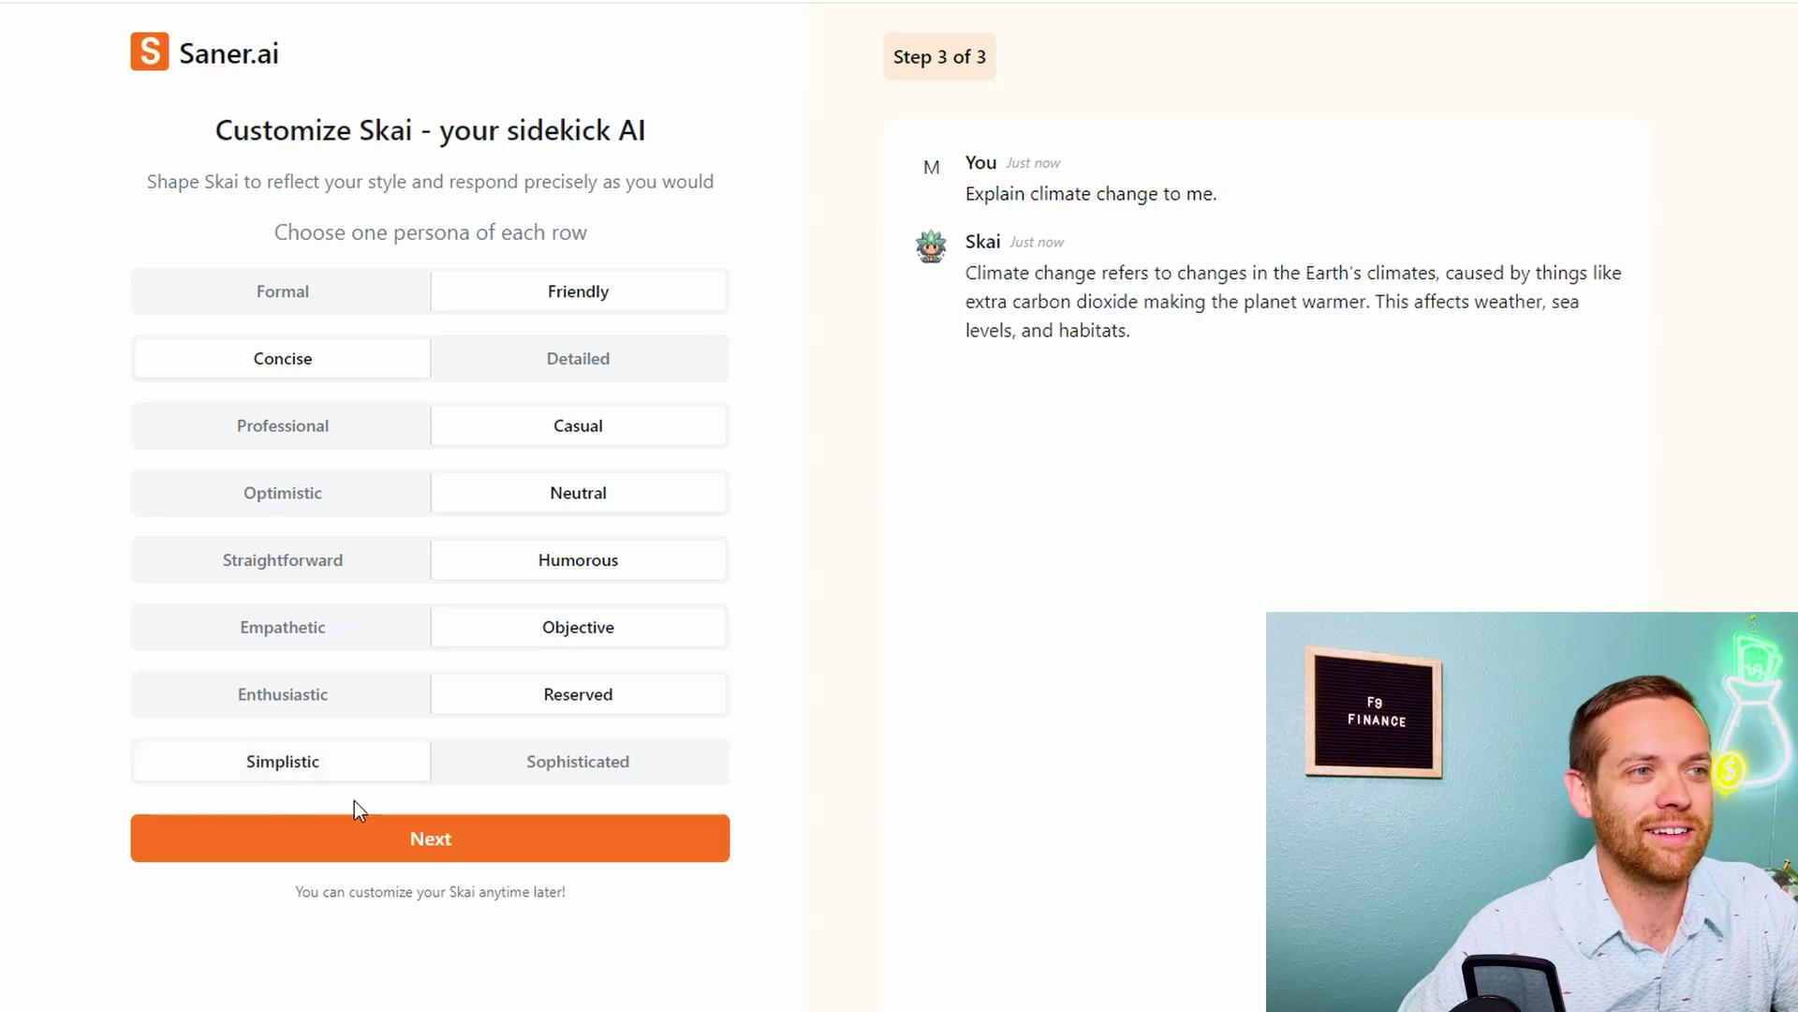
{"action": "left_click", "coordinate": [408, 840]}
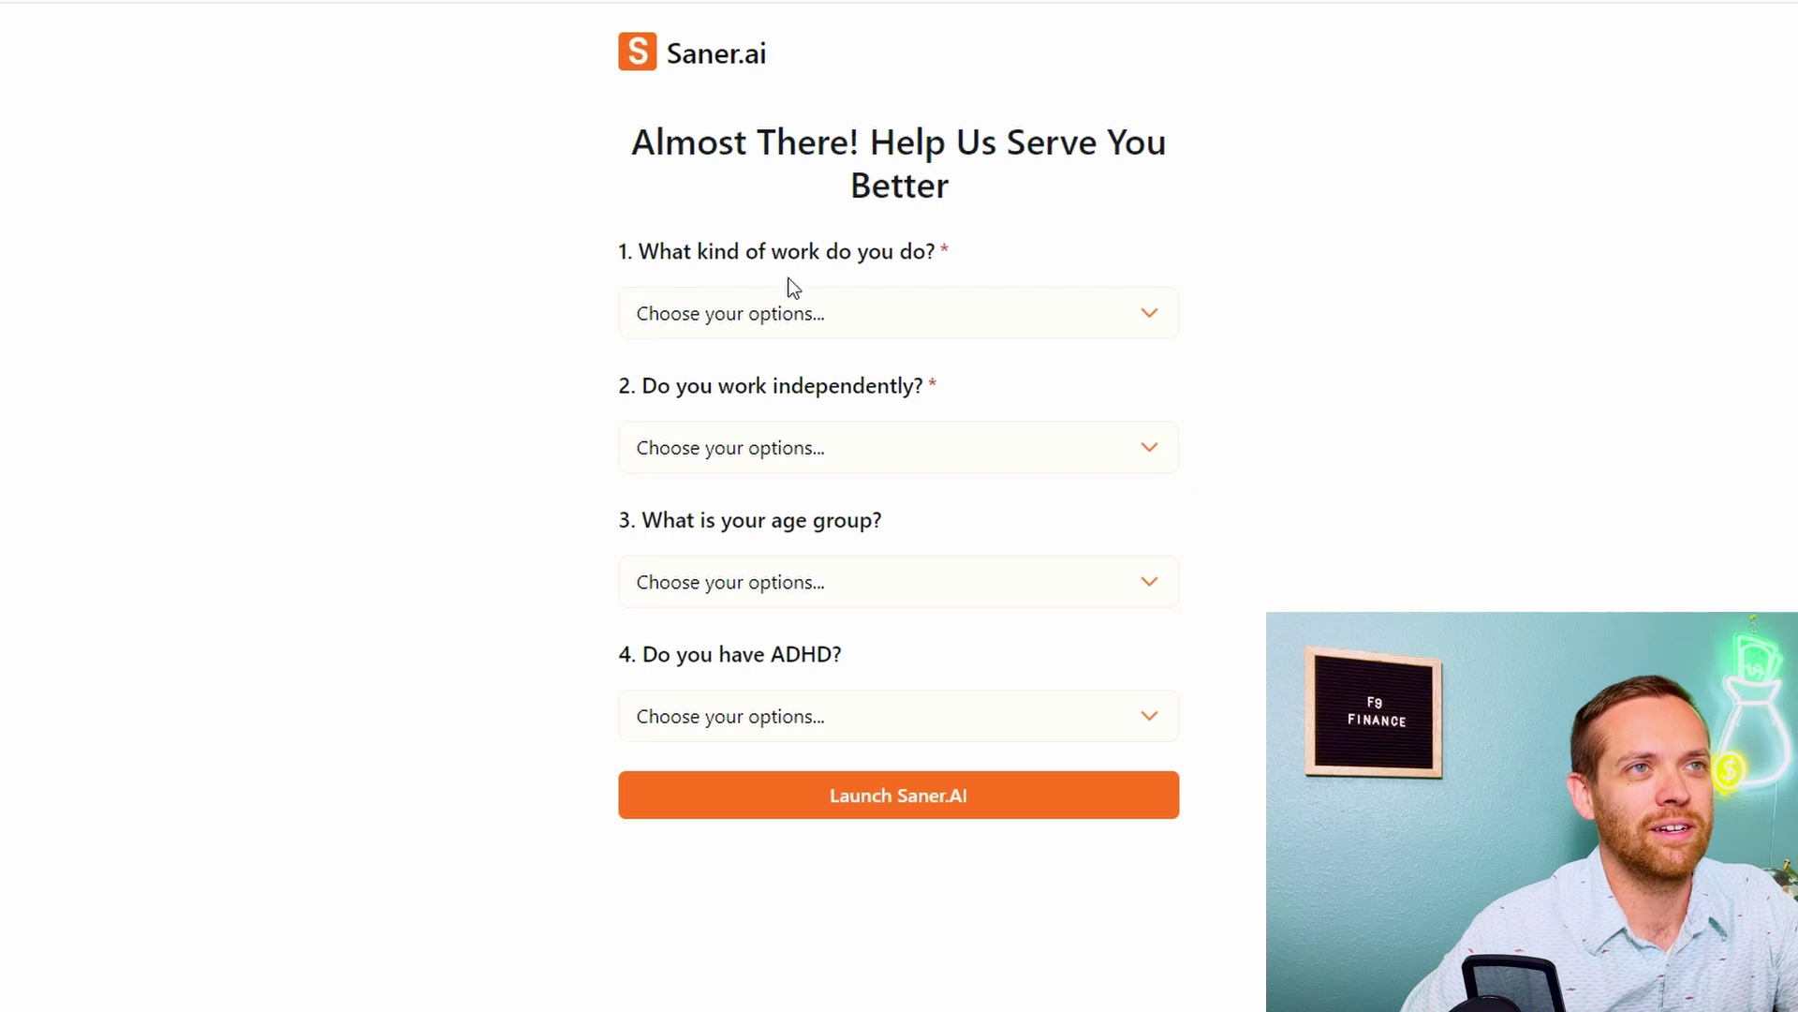
Answer the work questions with Consulting & Agencies as the kind of work and Both for working independently
{"action": "left_click", "coordinate": [924, 309]}
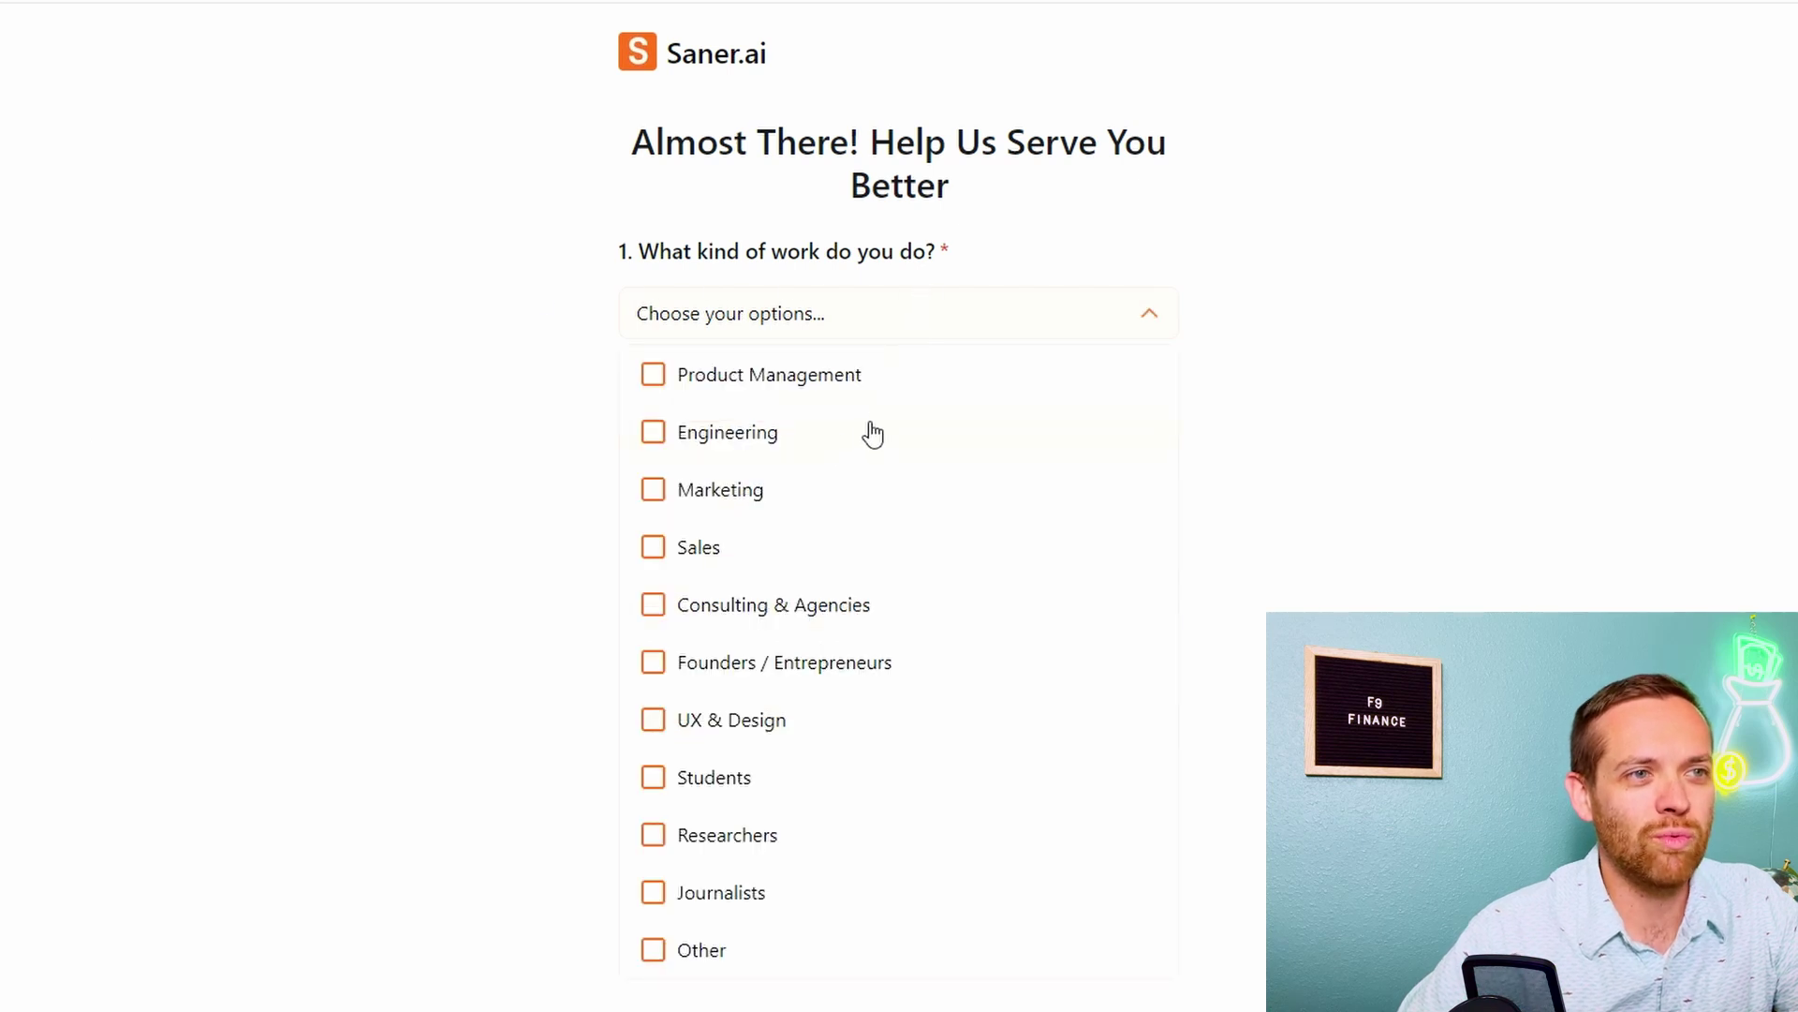
{"action": "left_click", "coordinate": [653, 605]}
{"action": "left_click", "coordinate": [543, 599]}
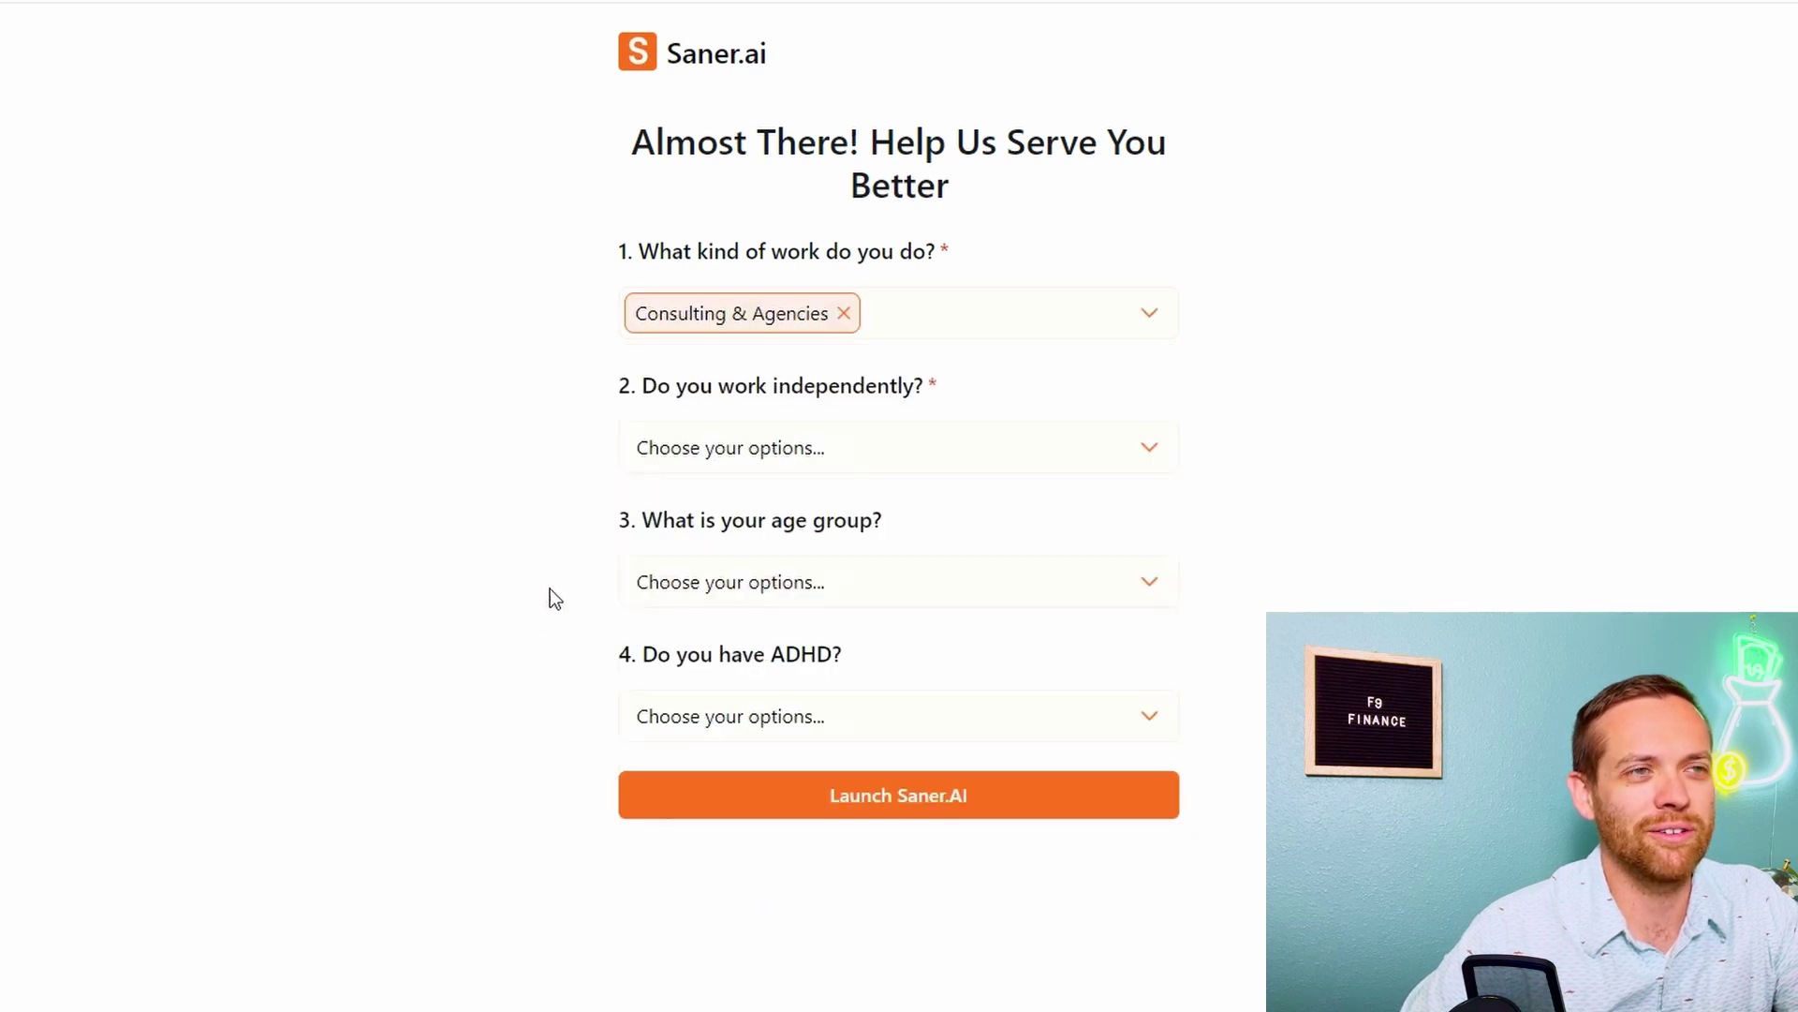
{"action": "left_click", "coordinate": [759, 450]}
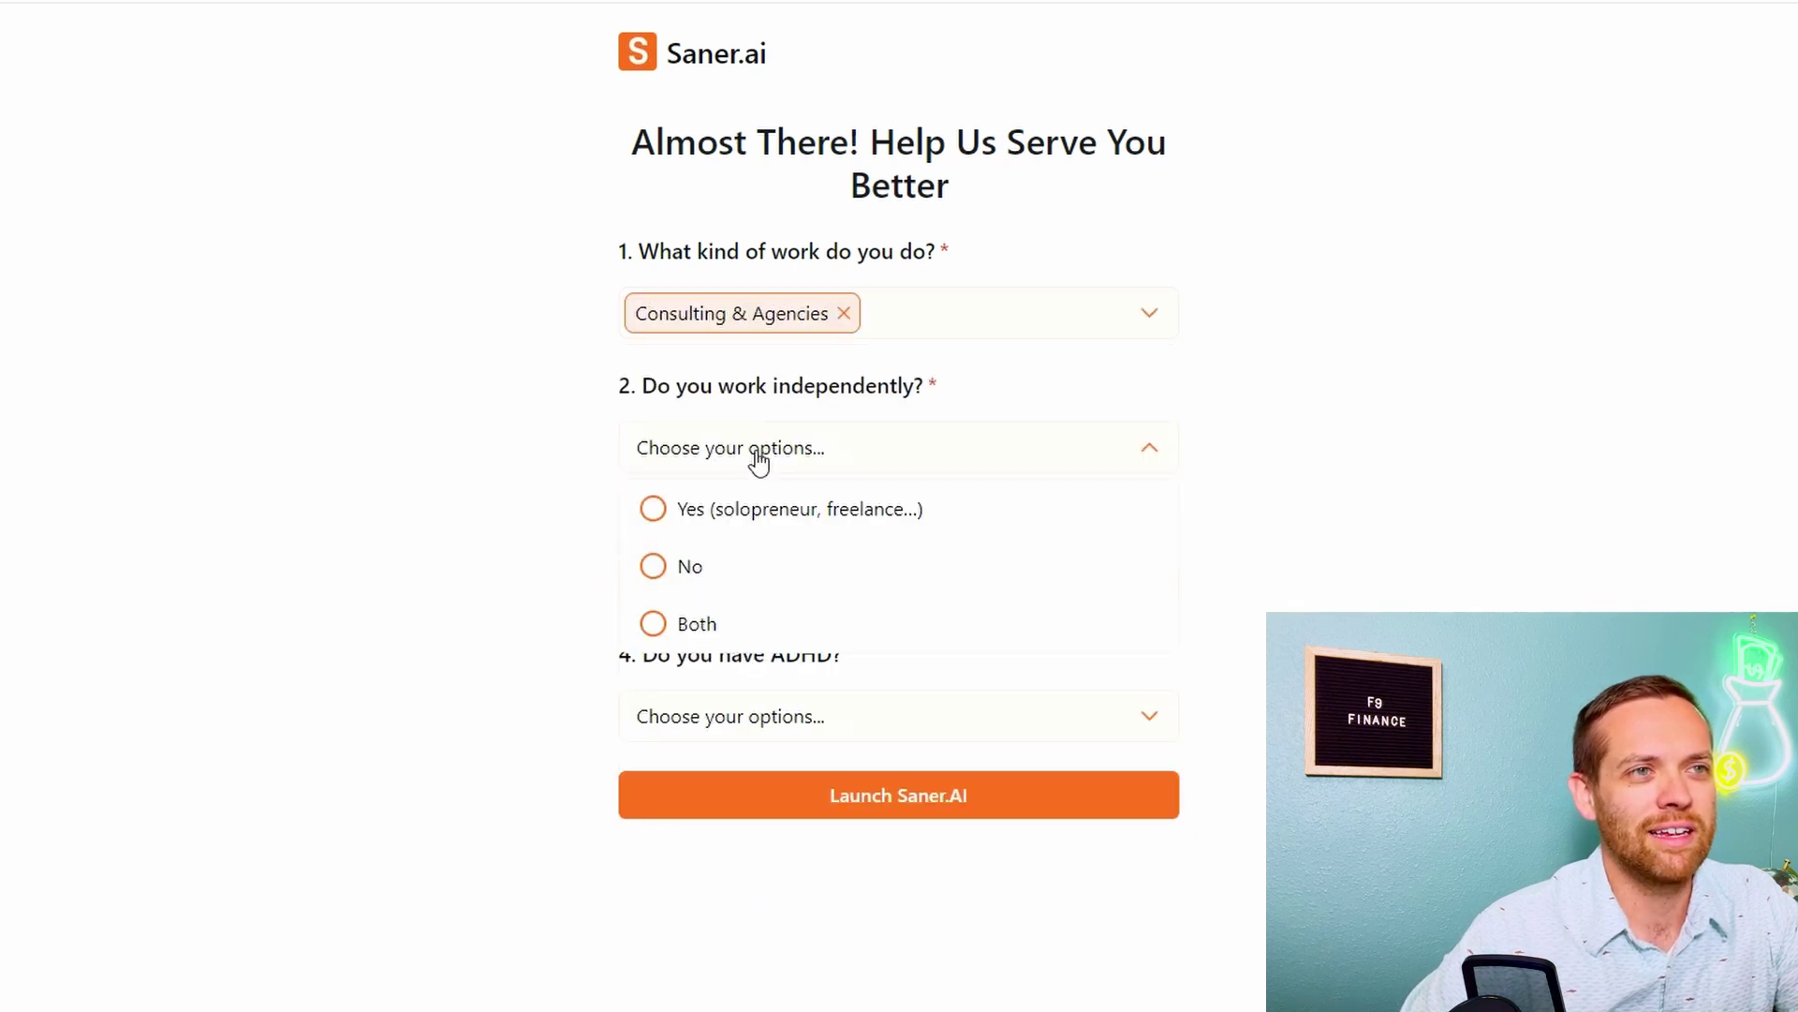
{"action": "left_click", "coordinate": [735, 618]}
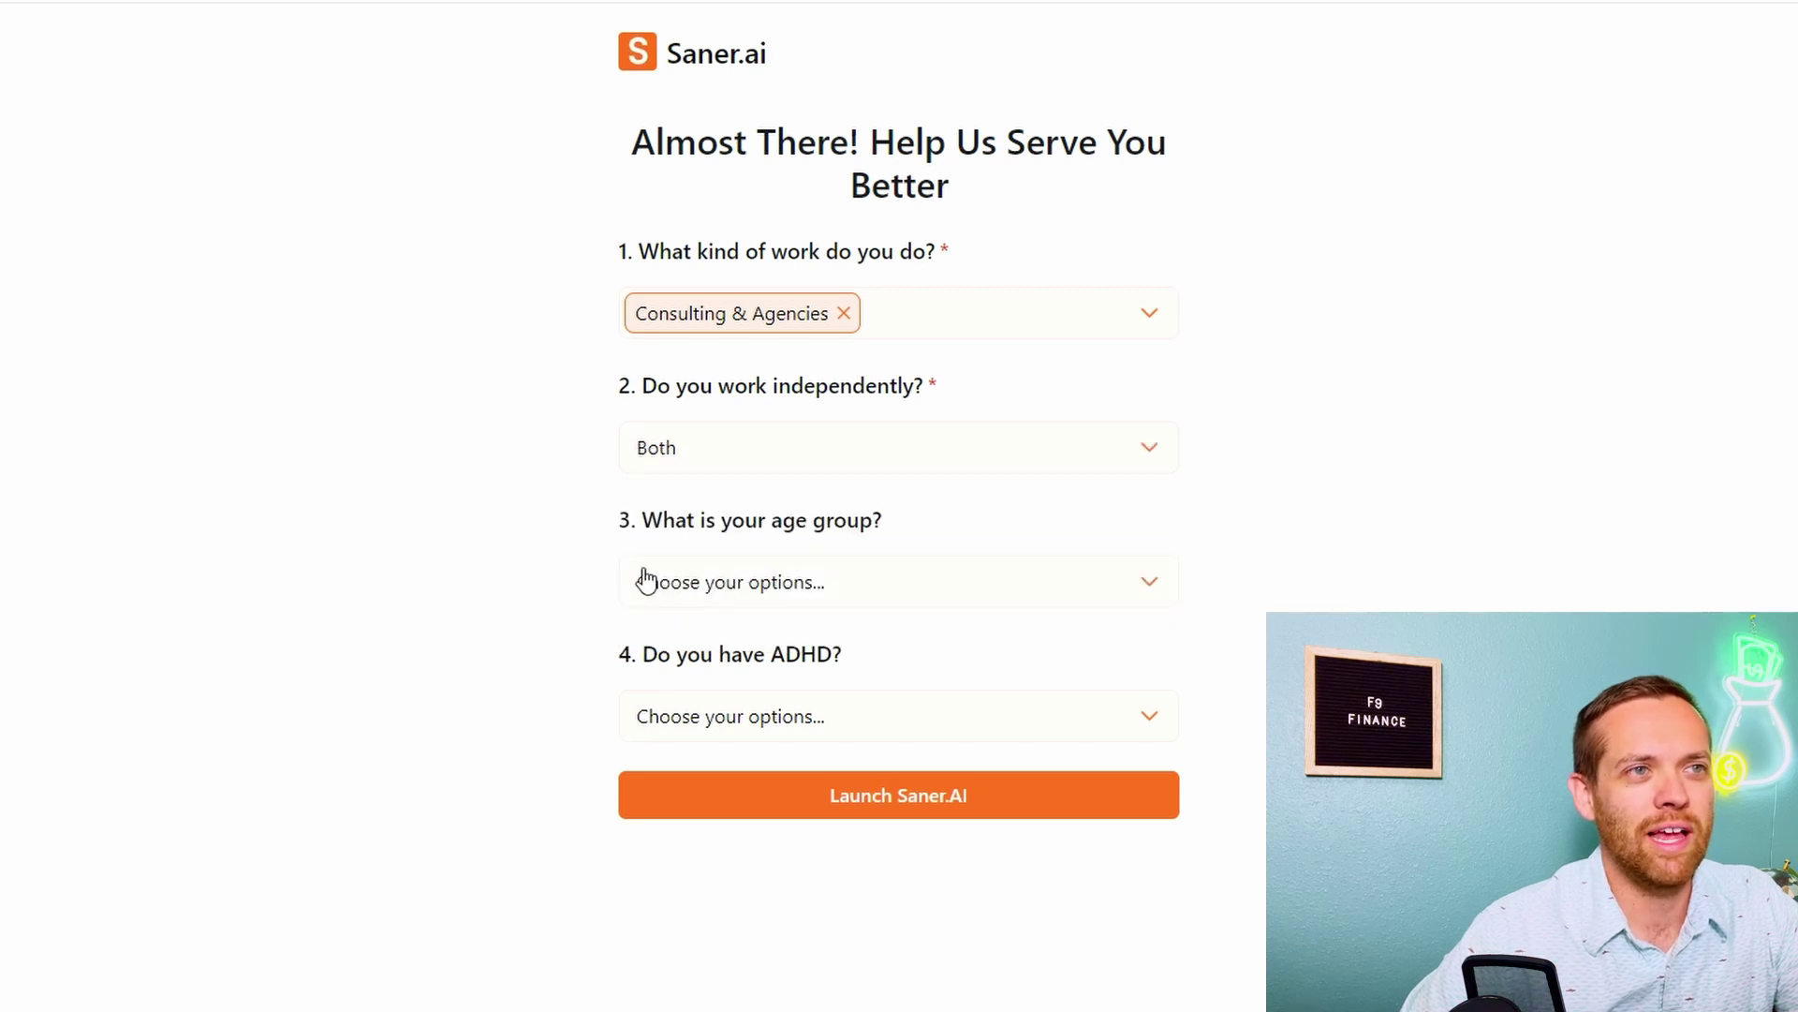
Choose the age group 31-40, answer Yes to the ADHD question, and launch Saner.AI
{"action": "left_click", "coordinate": [796, 582]}
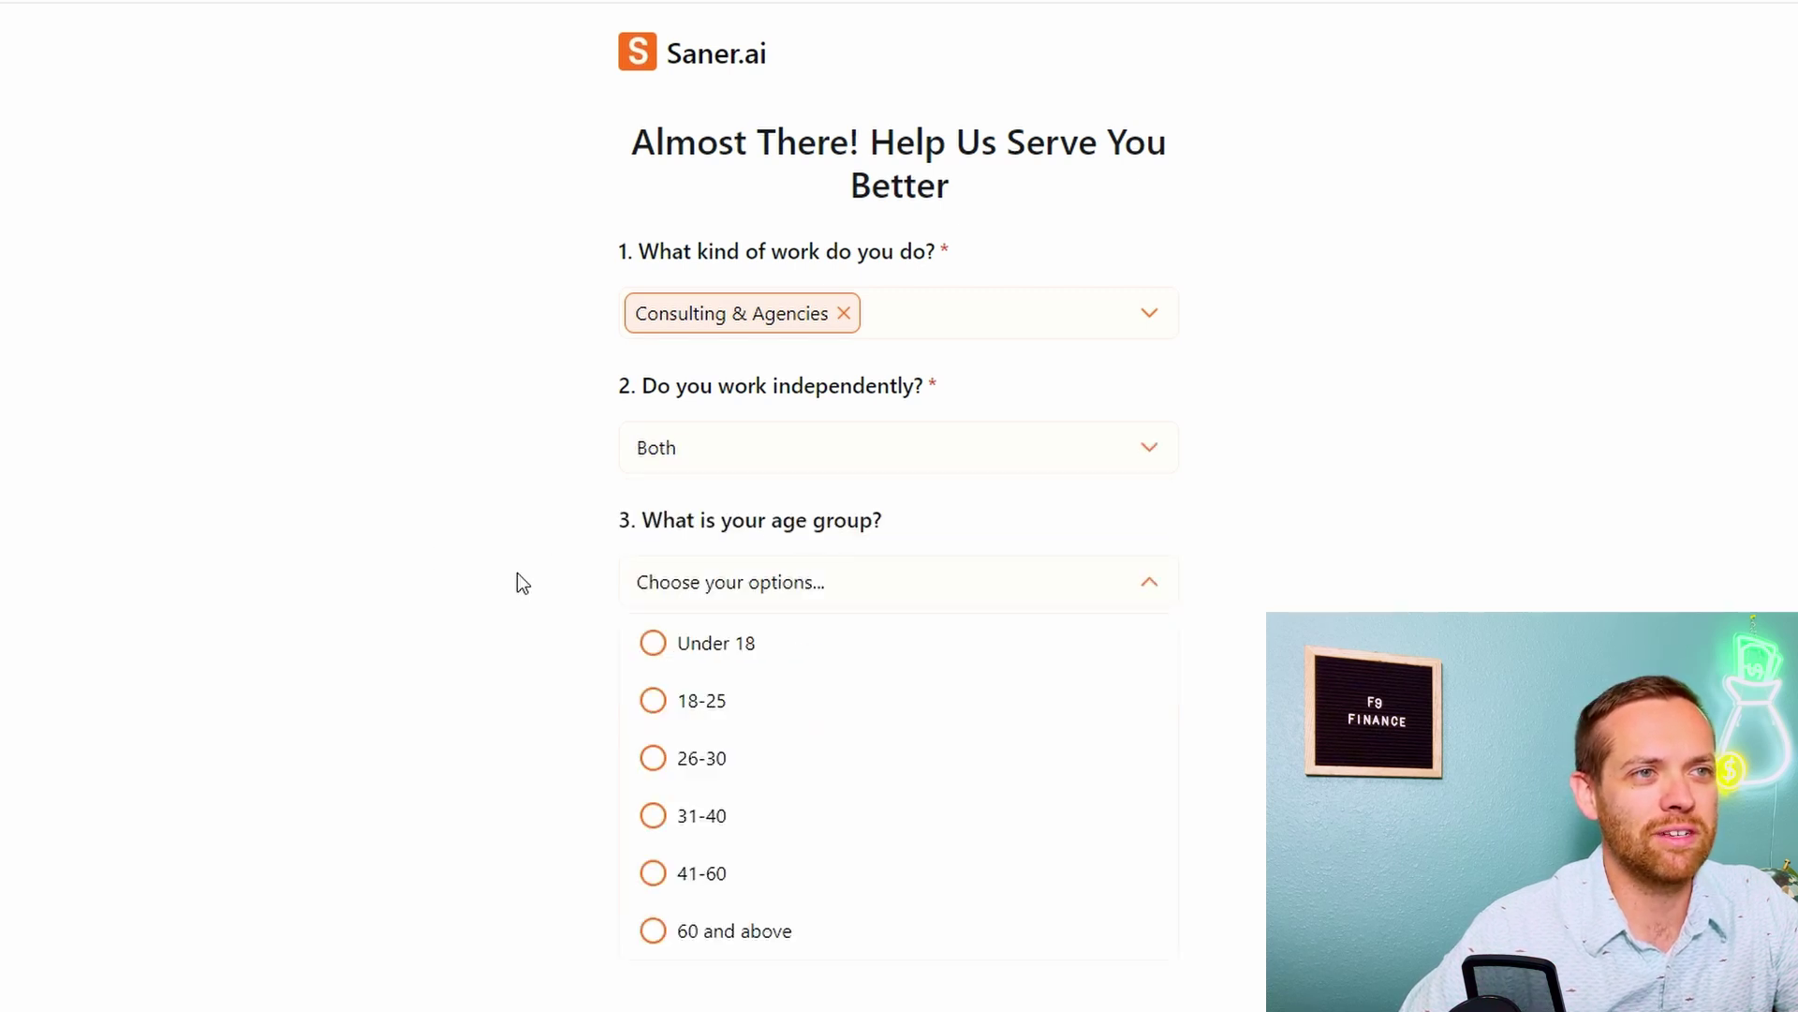
{"action": "left_click", "coordinate": [660, 822]}
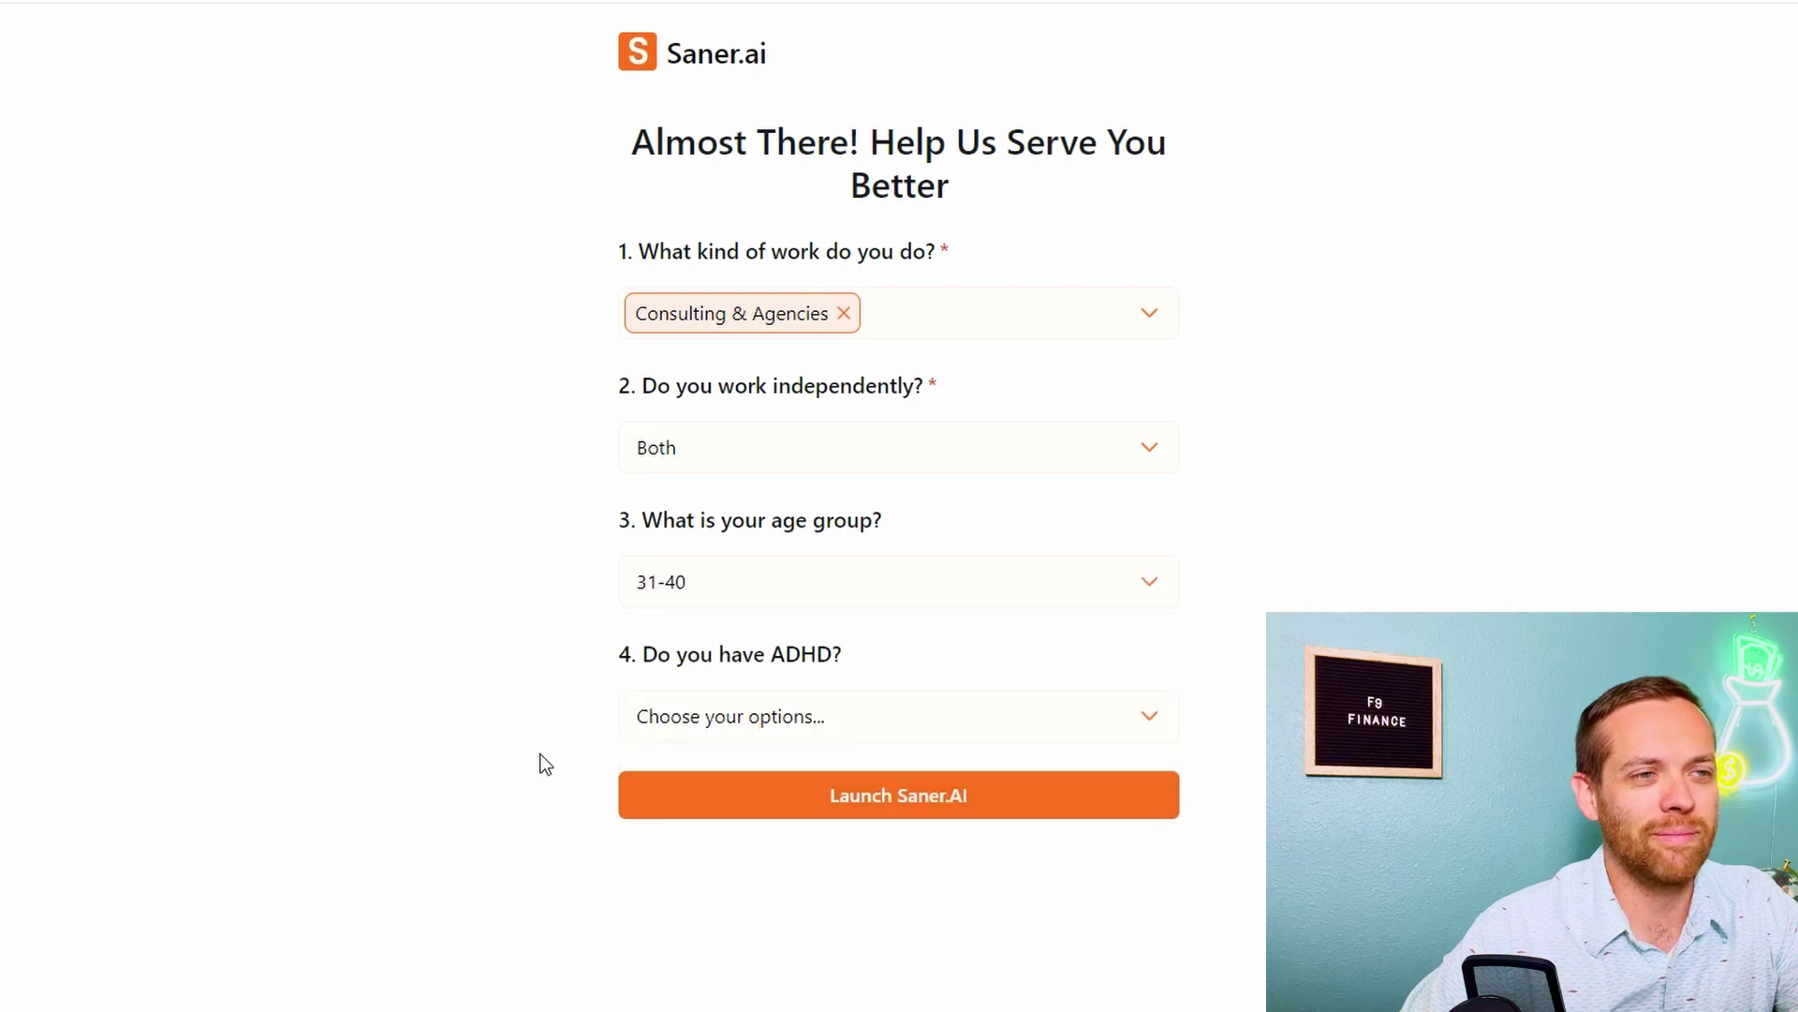
{"action": "left_click", "coordinate": [747, 721]}
{"action": "left_click", "coordinate": [751, 787]}
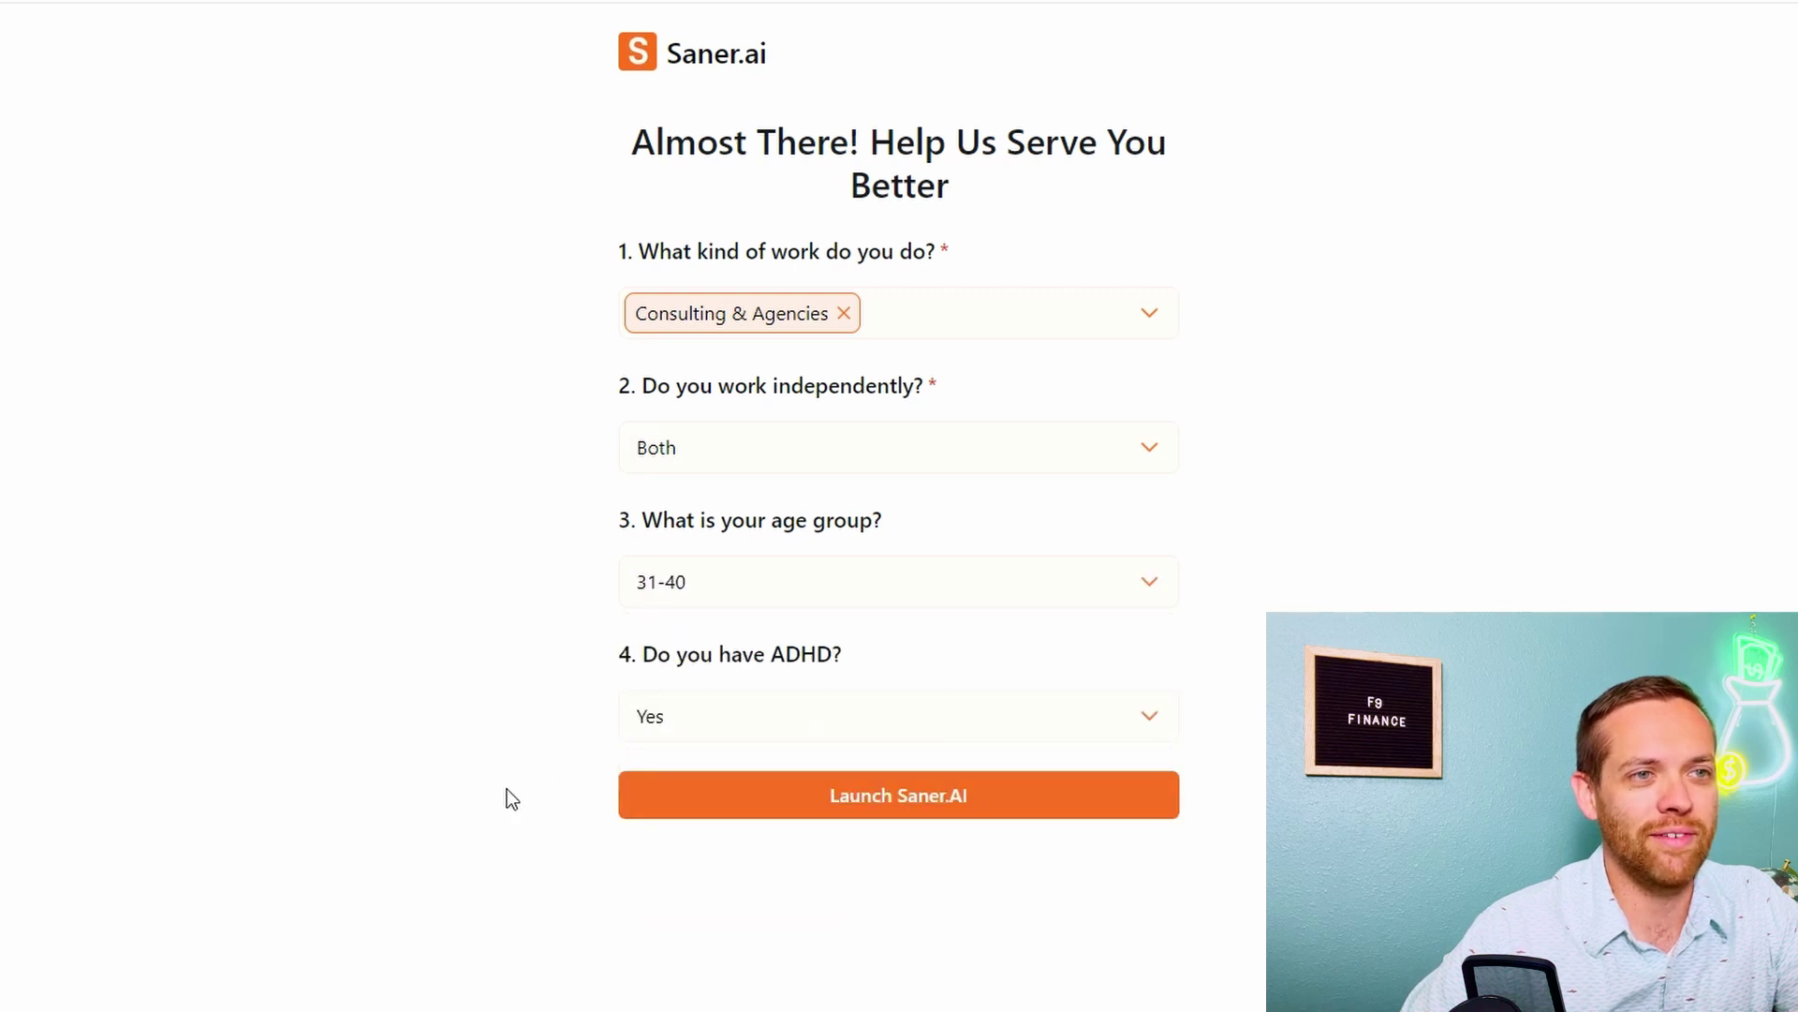
{"action": "left_click", "coordinate": [768, 802]}
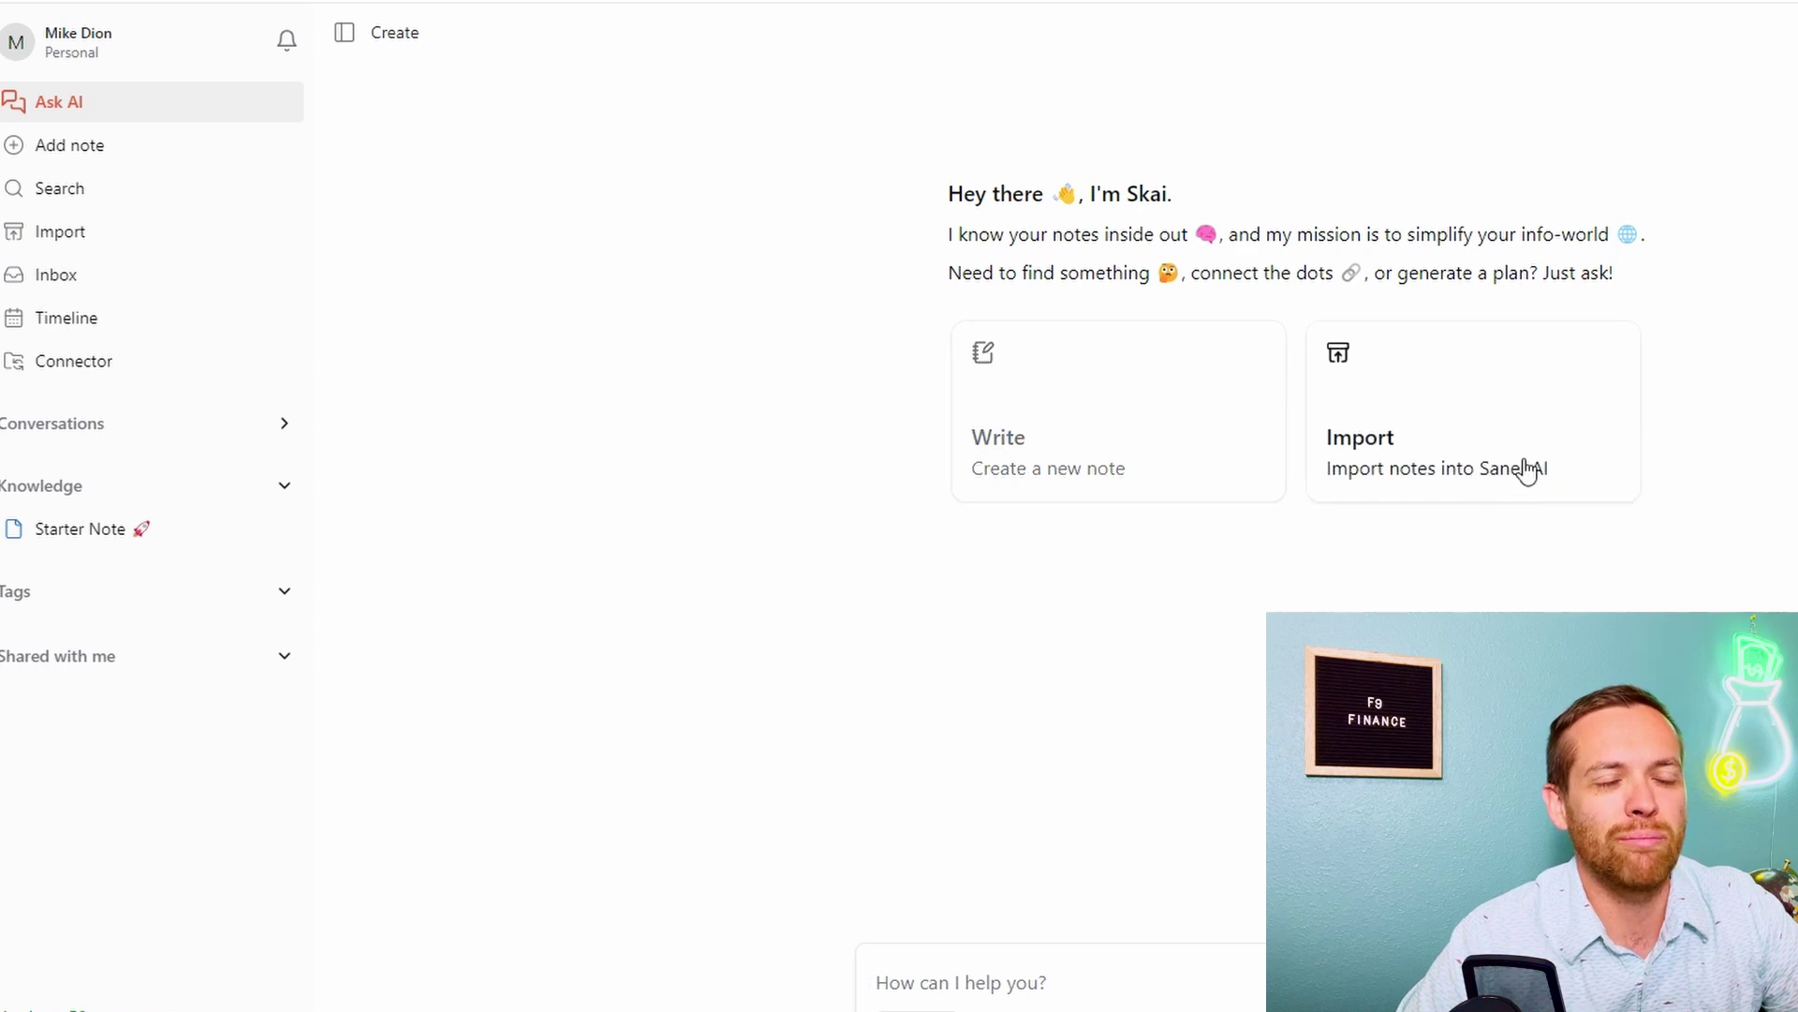
Open the note import and view the third-party tool route for Apple Notes, then return to the import sources
{"action": "left_click", "coordinate": [1370, 440]}
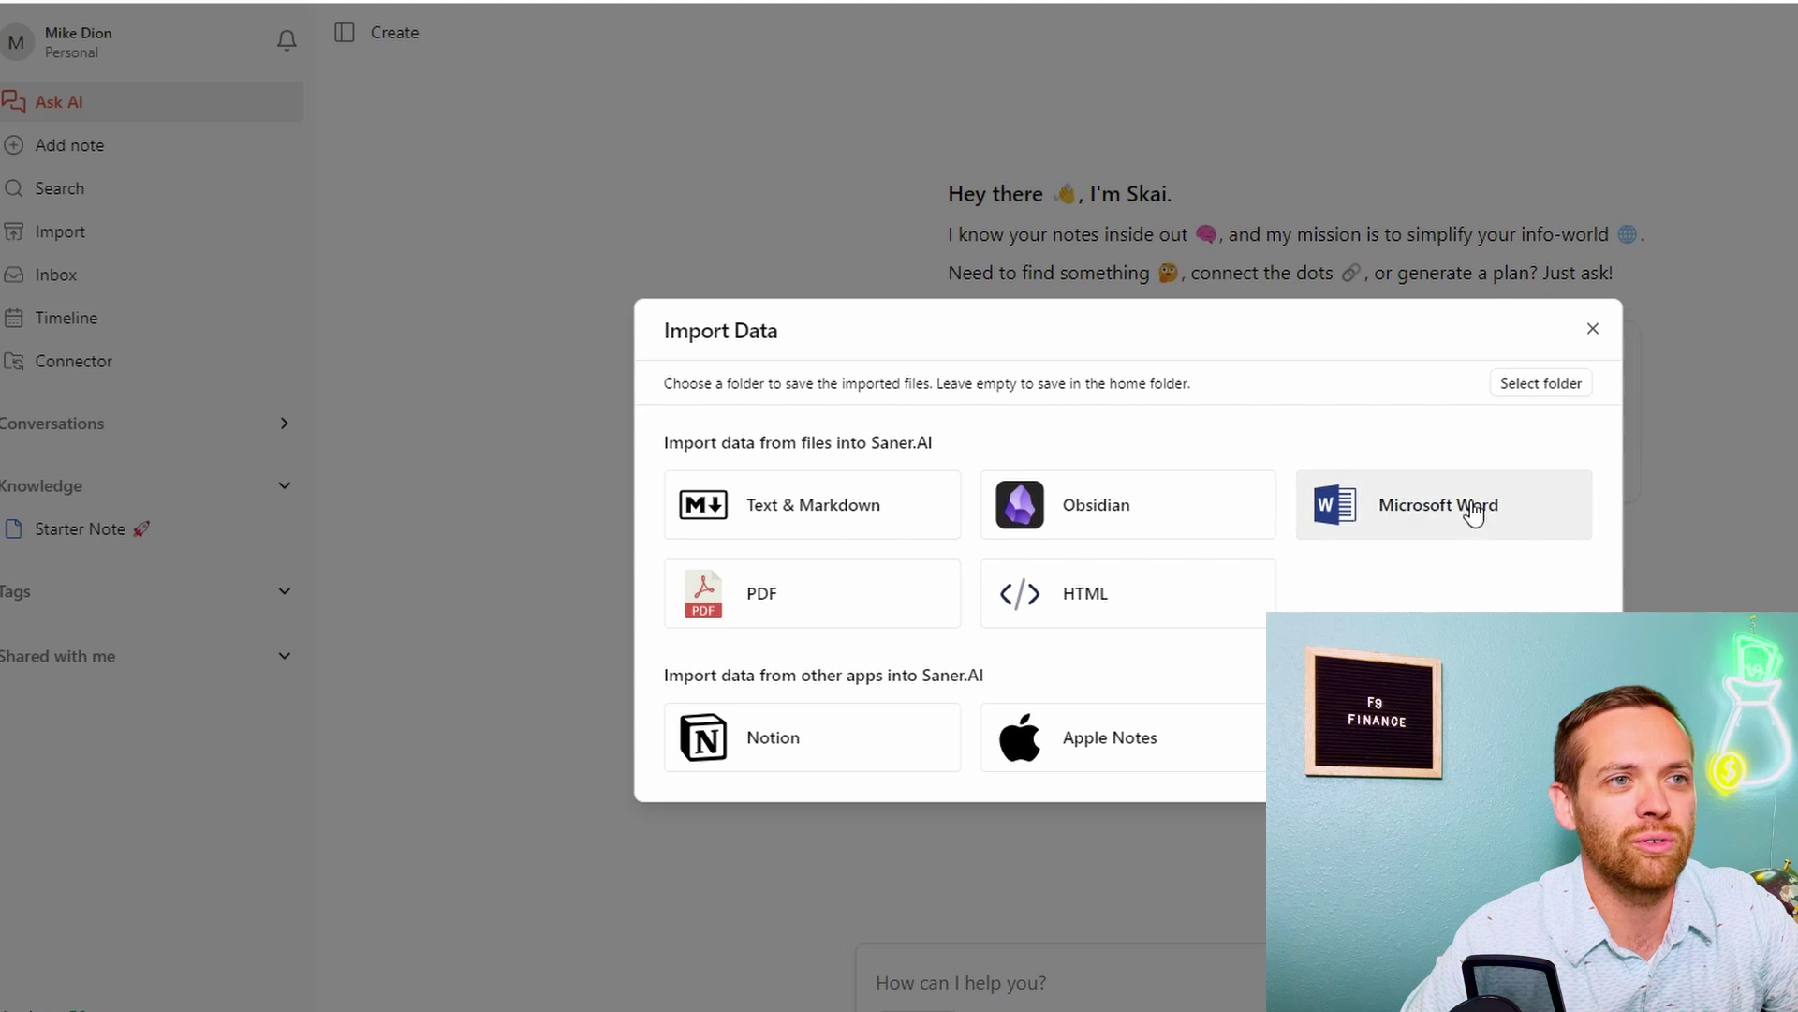
{"action": "left_click", "coordinate": [1086, 744]}
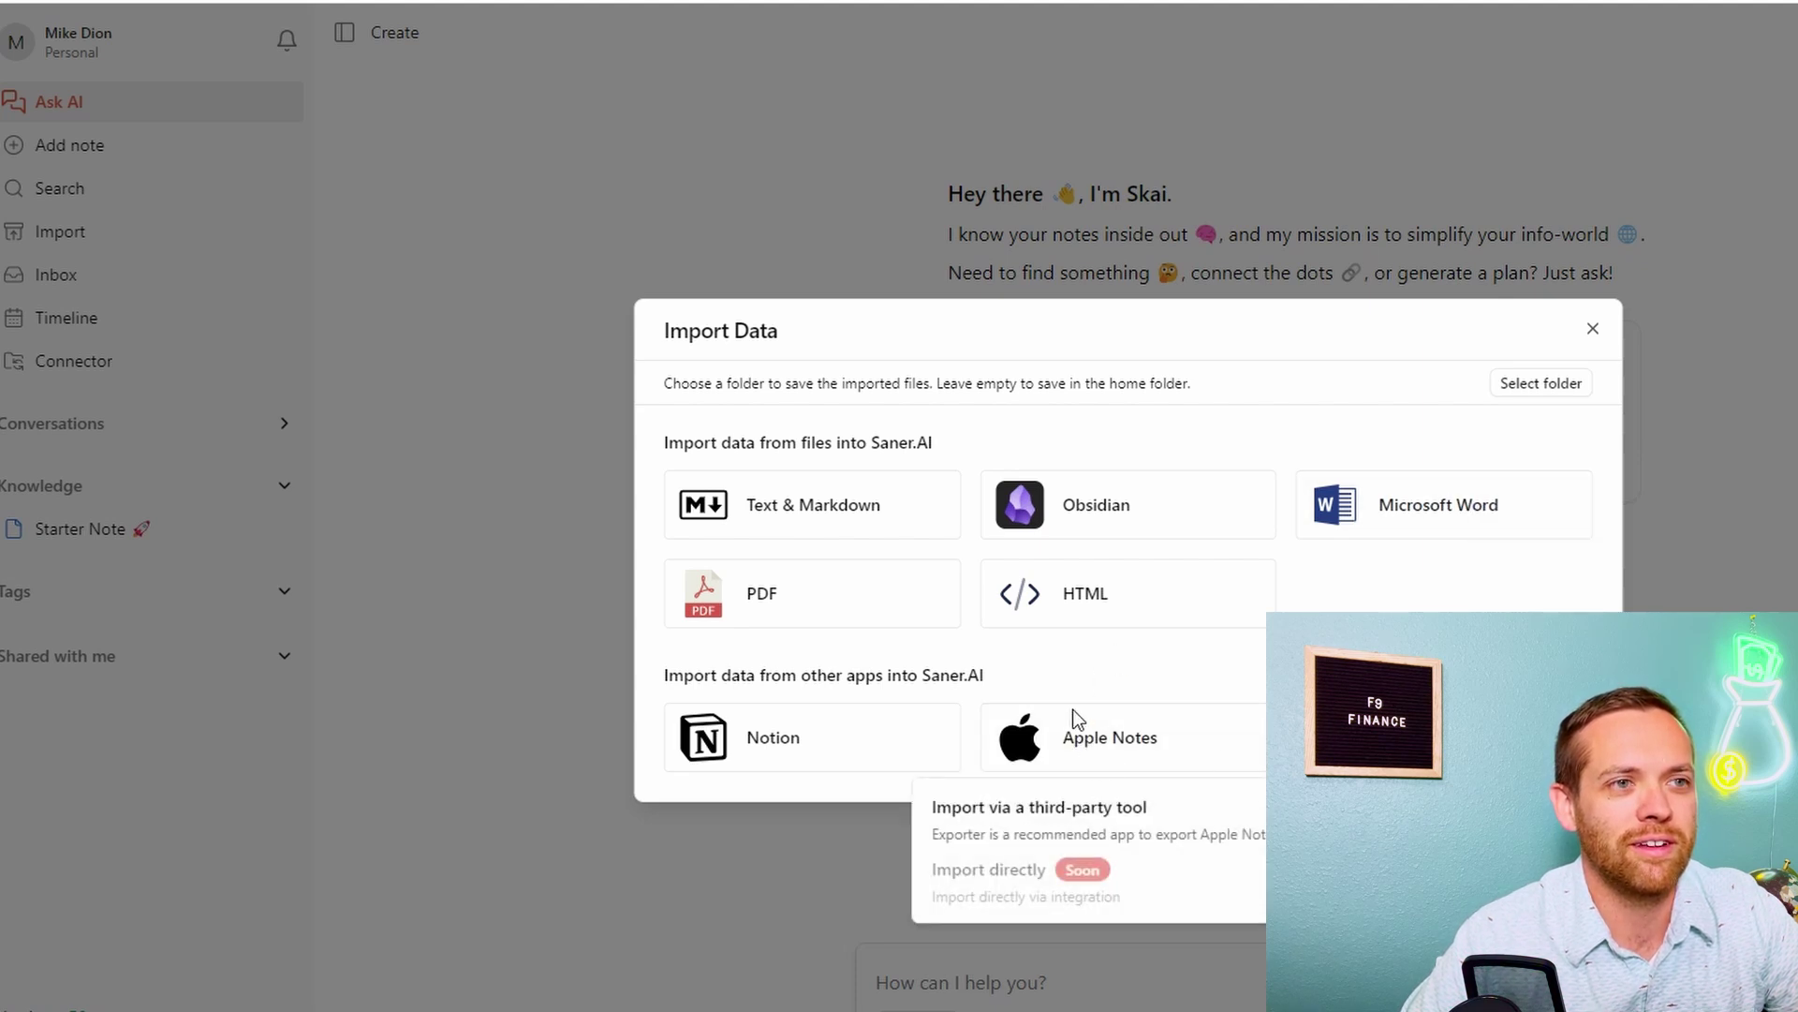
{"action": "left_click", "coordinate": [1068, 811]}
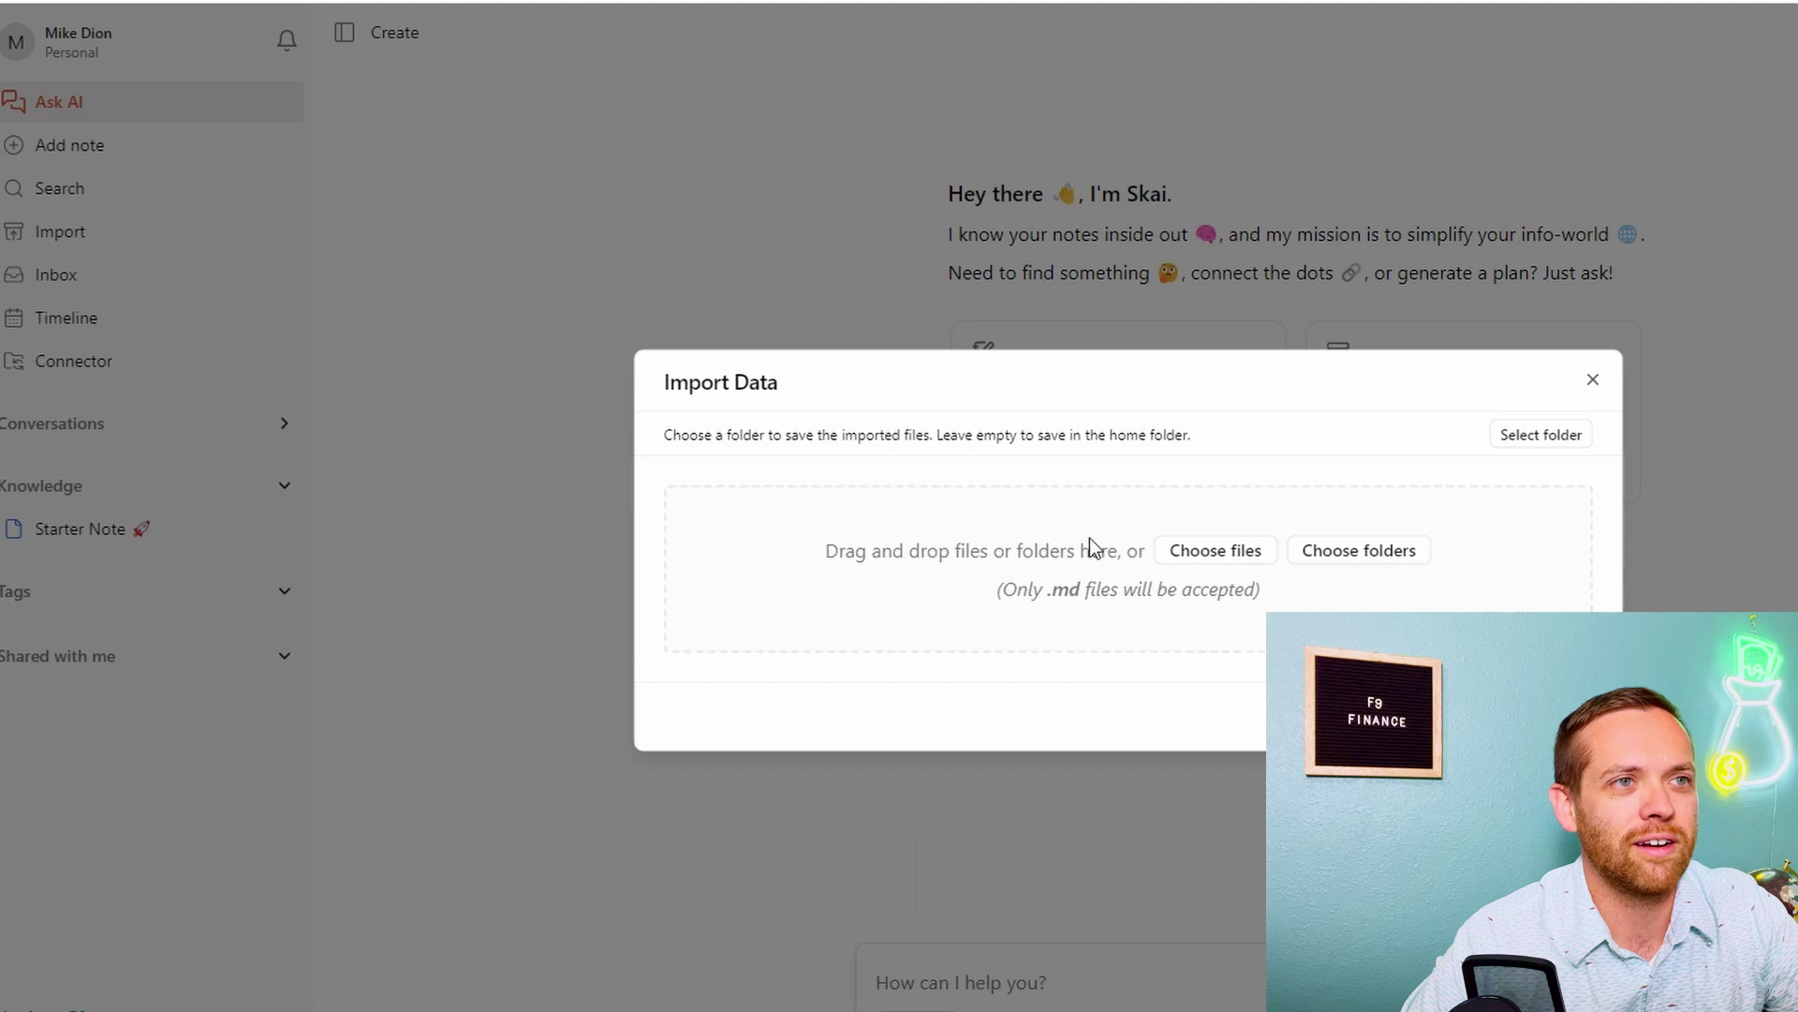
{"action": "key", "text": "Escape"}
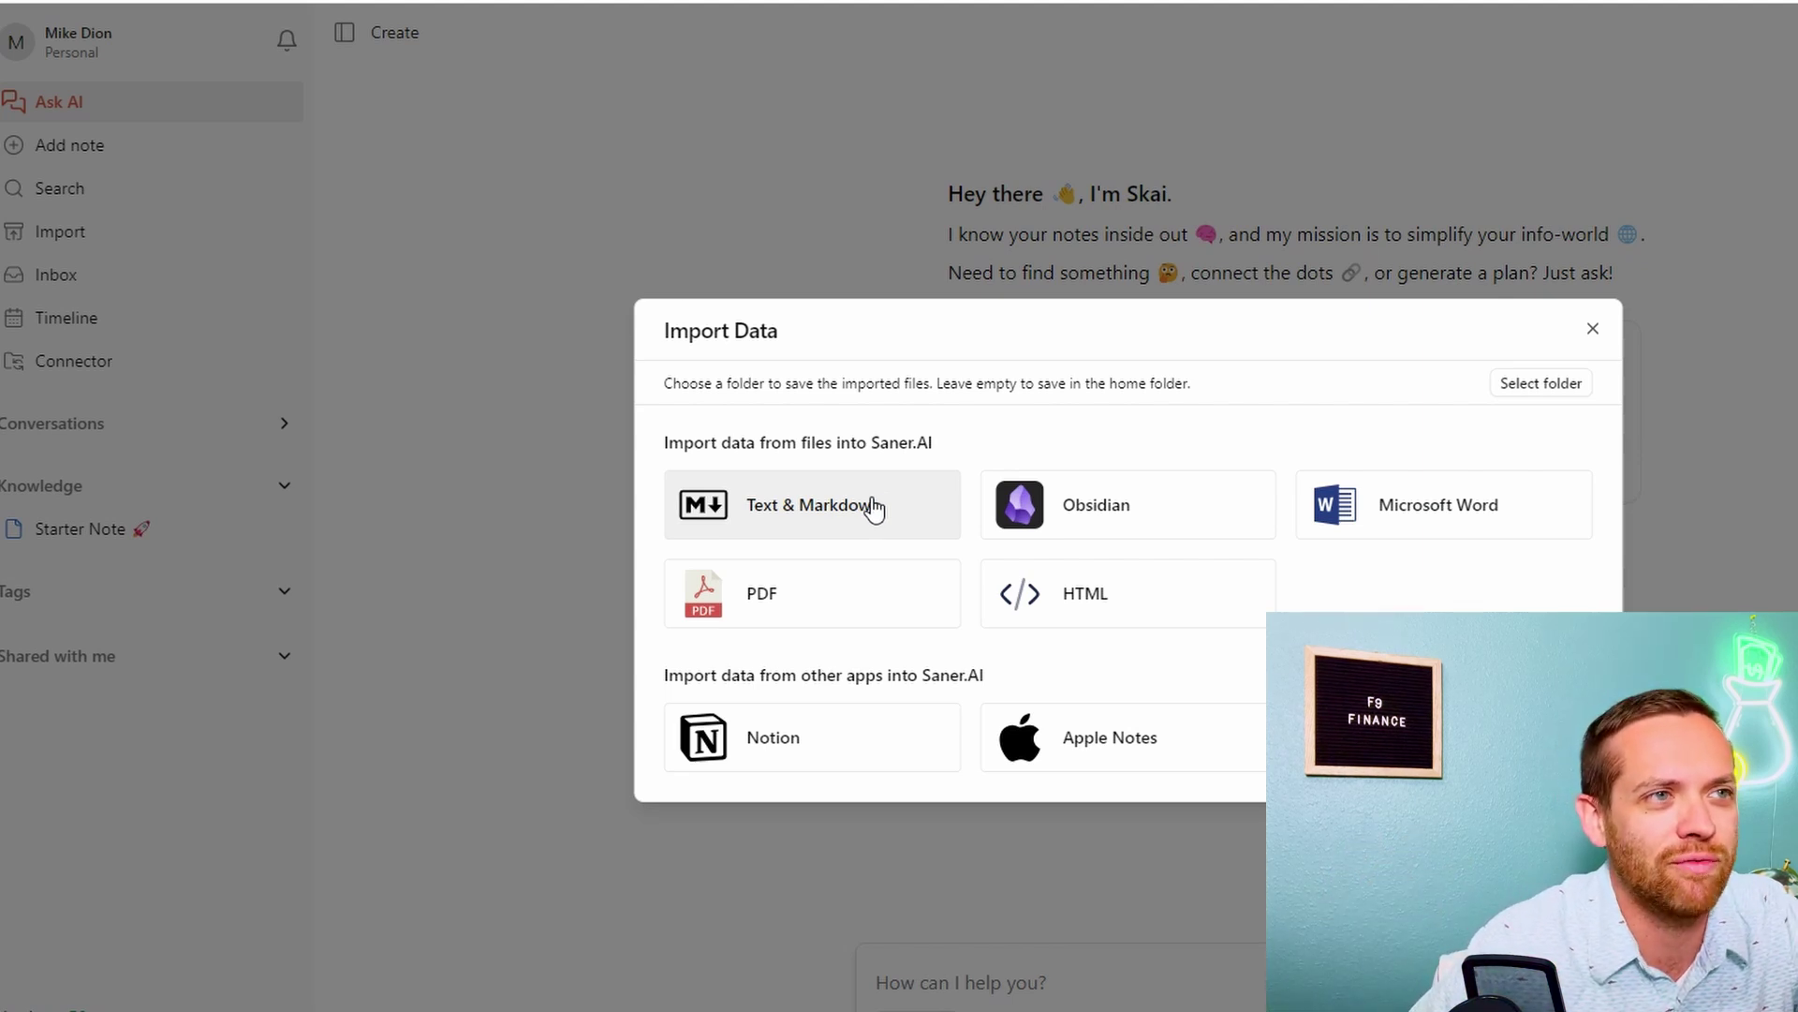
Look through the Text & Markdown, HTML, Microsoft Word, PDF and Notion import sources
{"action": "left_click", "coordinate": [874, 507]}
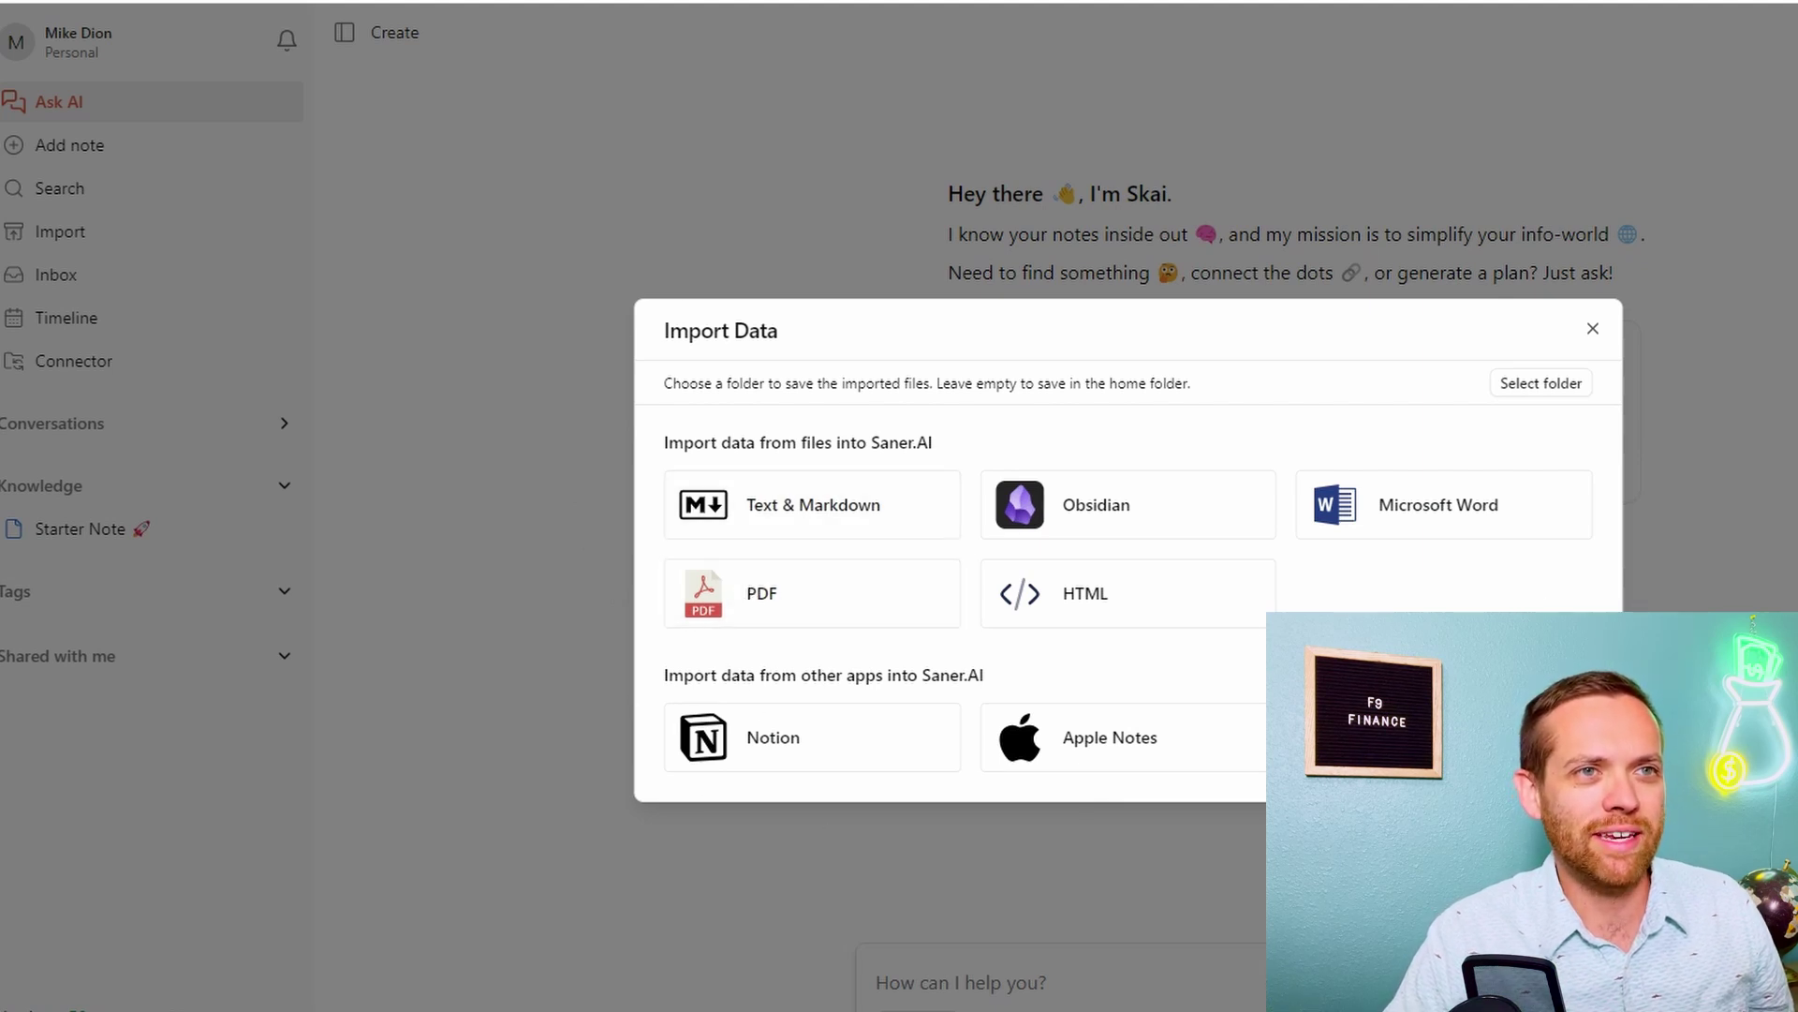
{"action": "left_click", "coordinate": [1082, 616]}
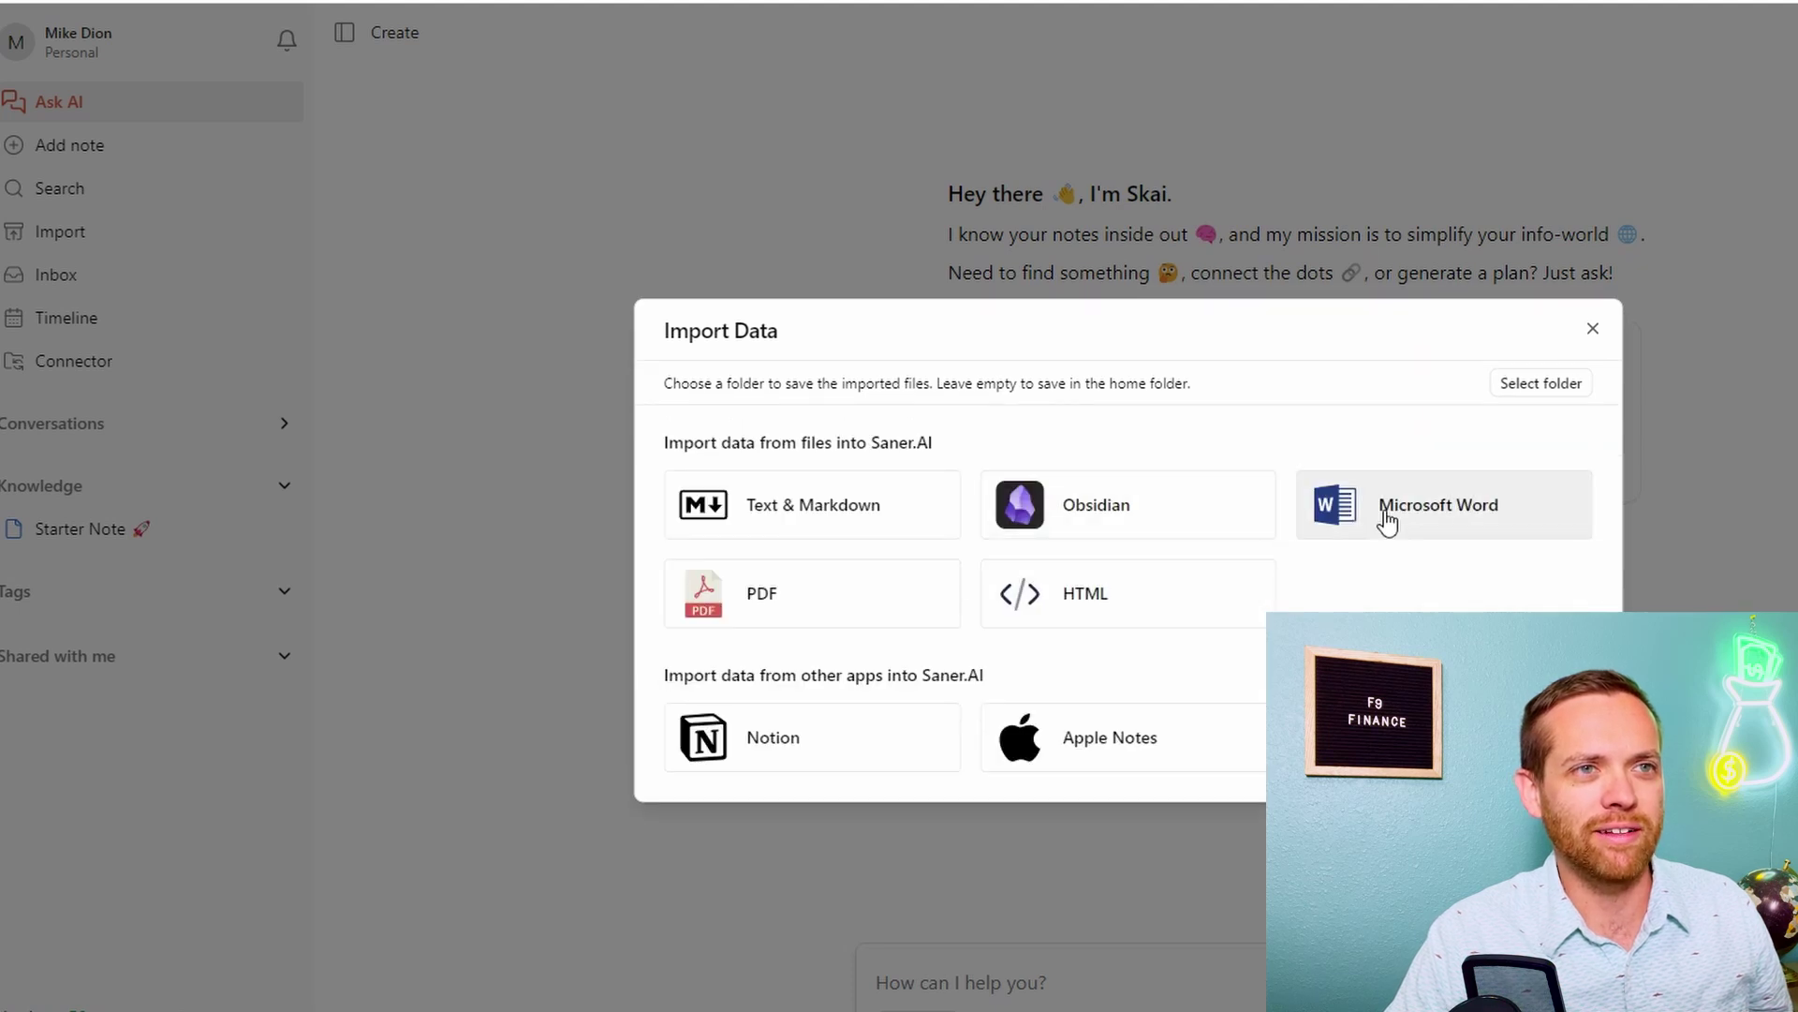
{"action": "left_click", "coordinate": [1386, 514]}
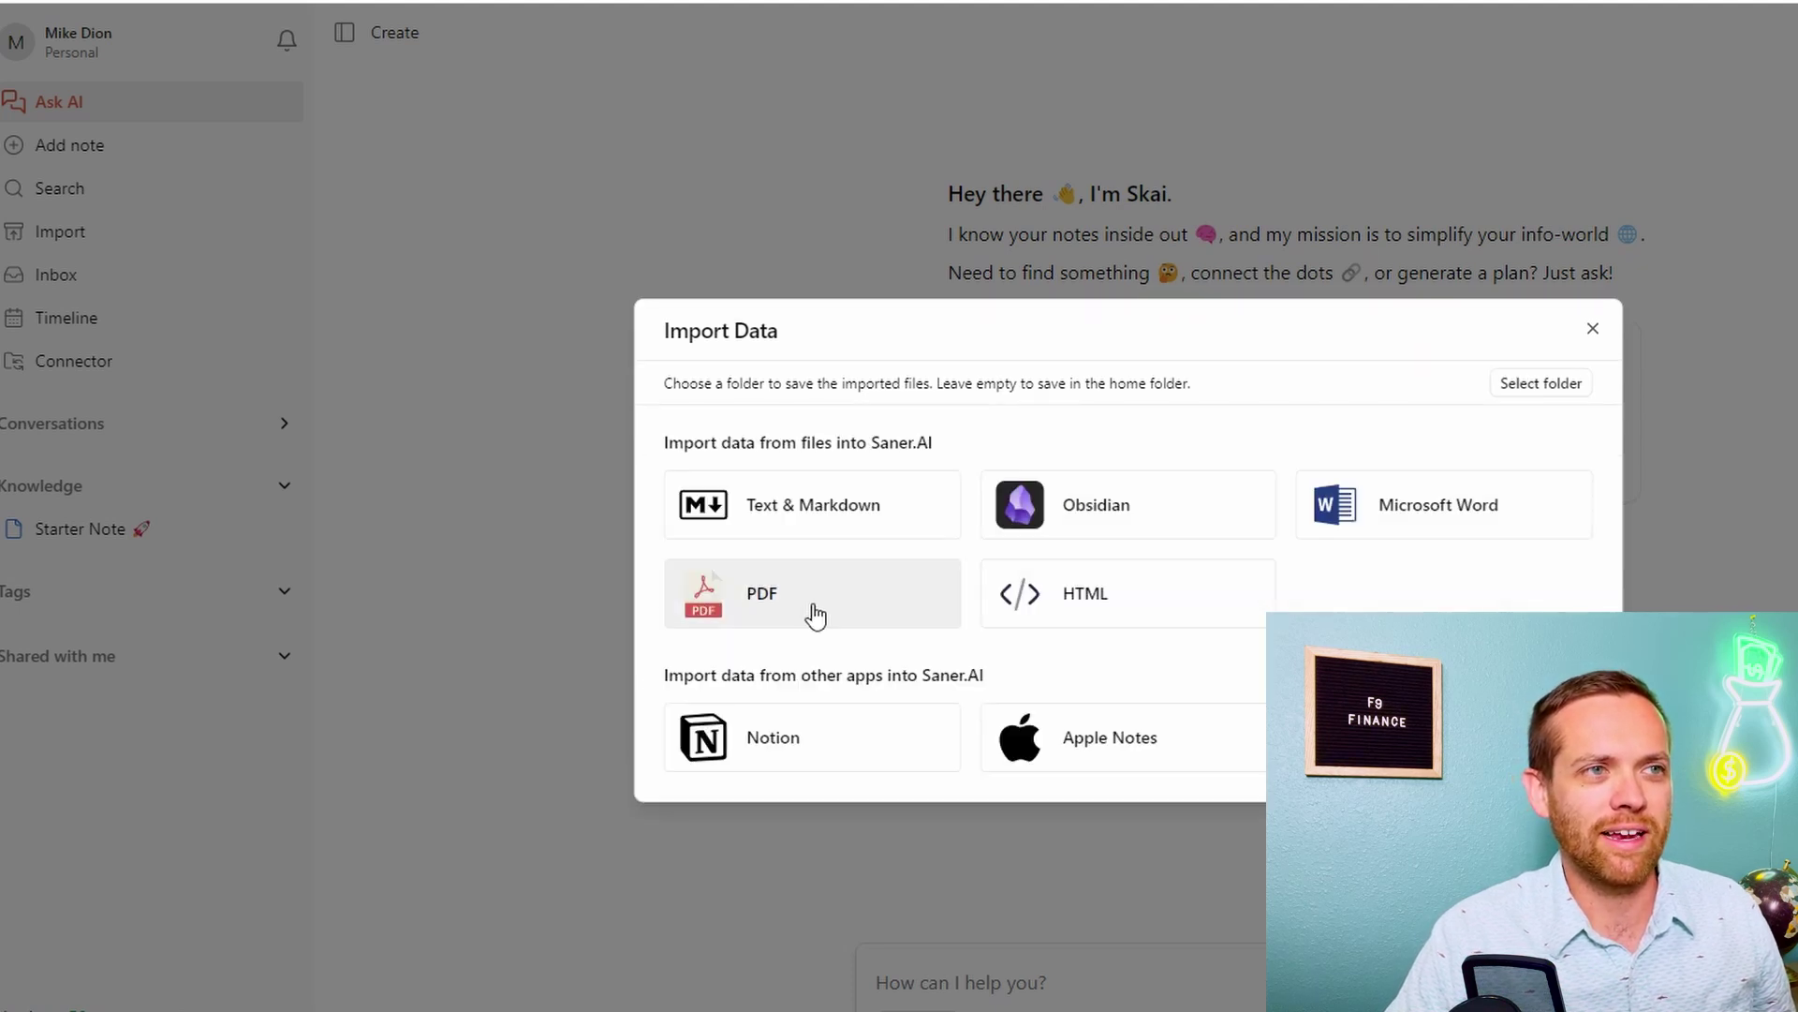
{"action": "left_click", "coordinate": [811, 610]}
{"action": "key", "text": "Escape"}
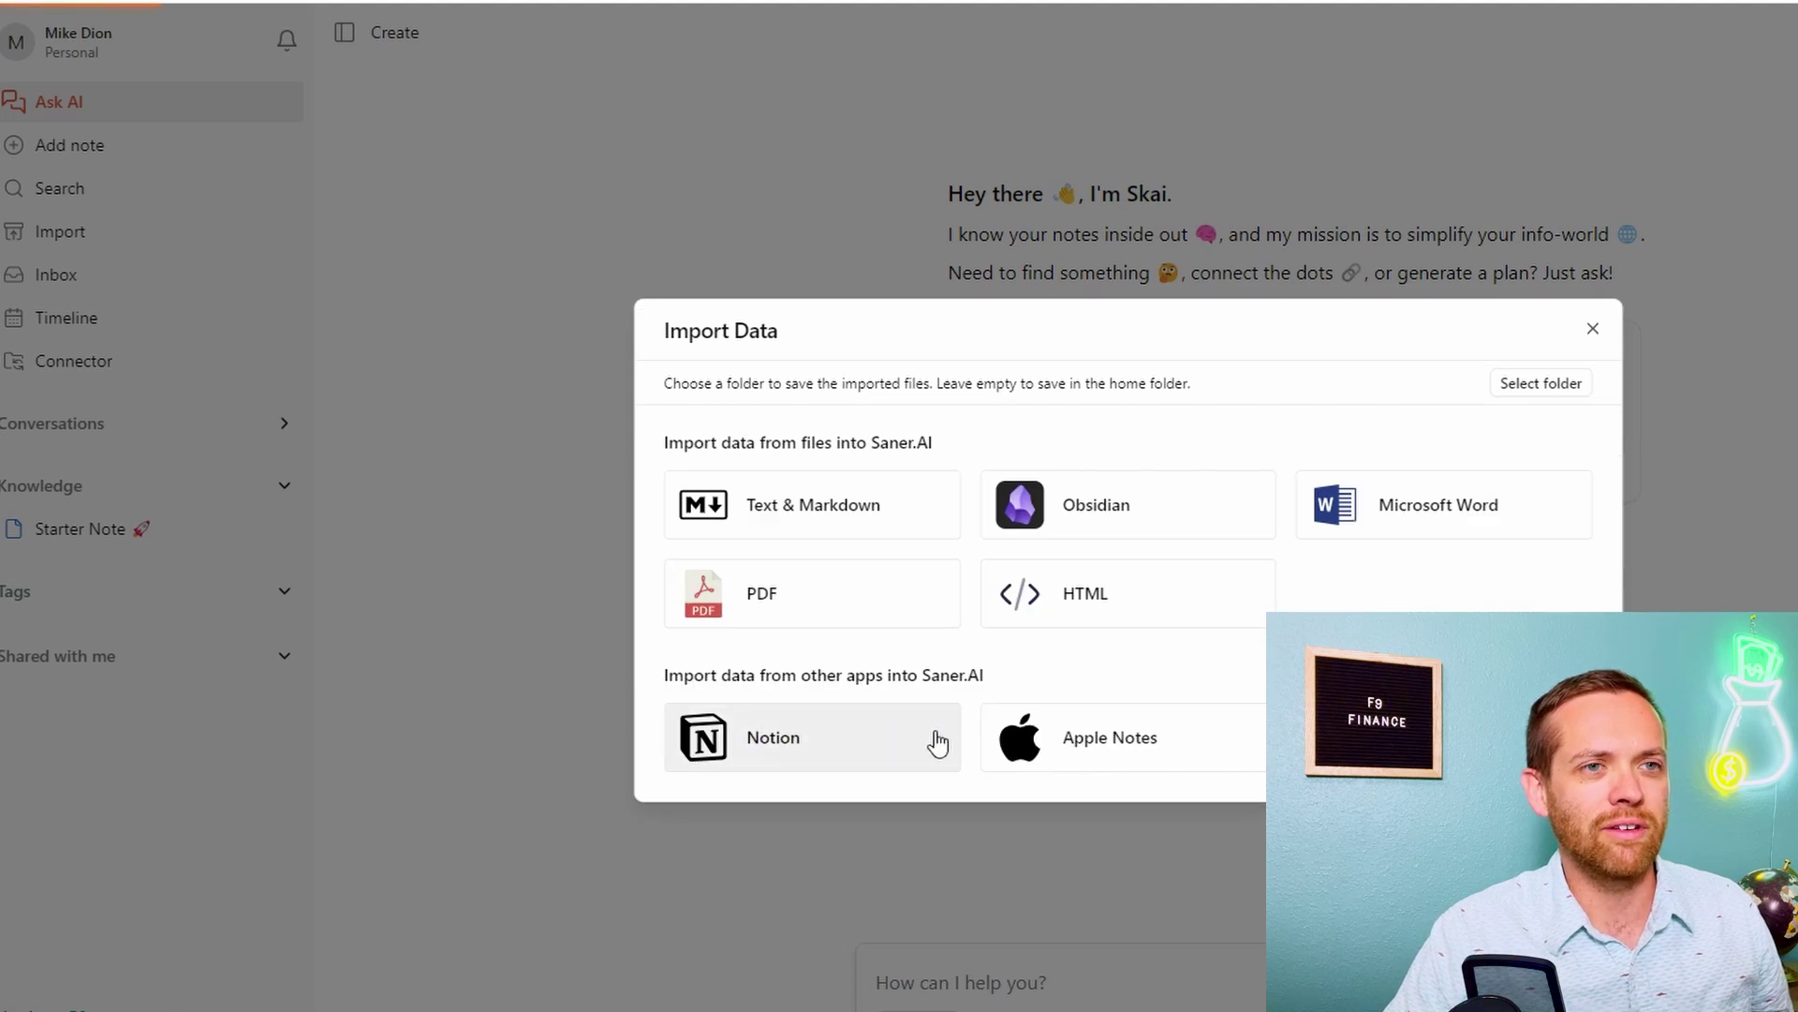
{"action": "left_click", "coordinate": [761, 740]}
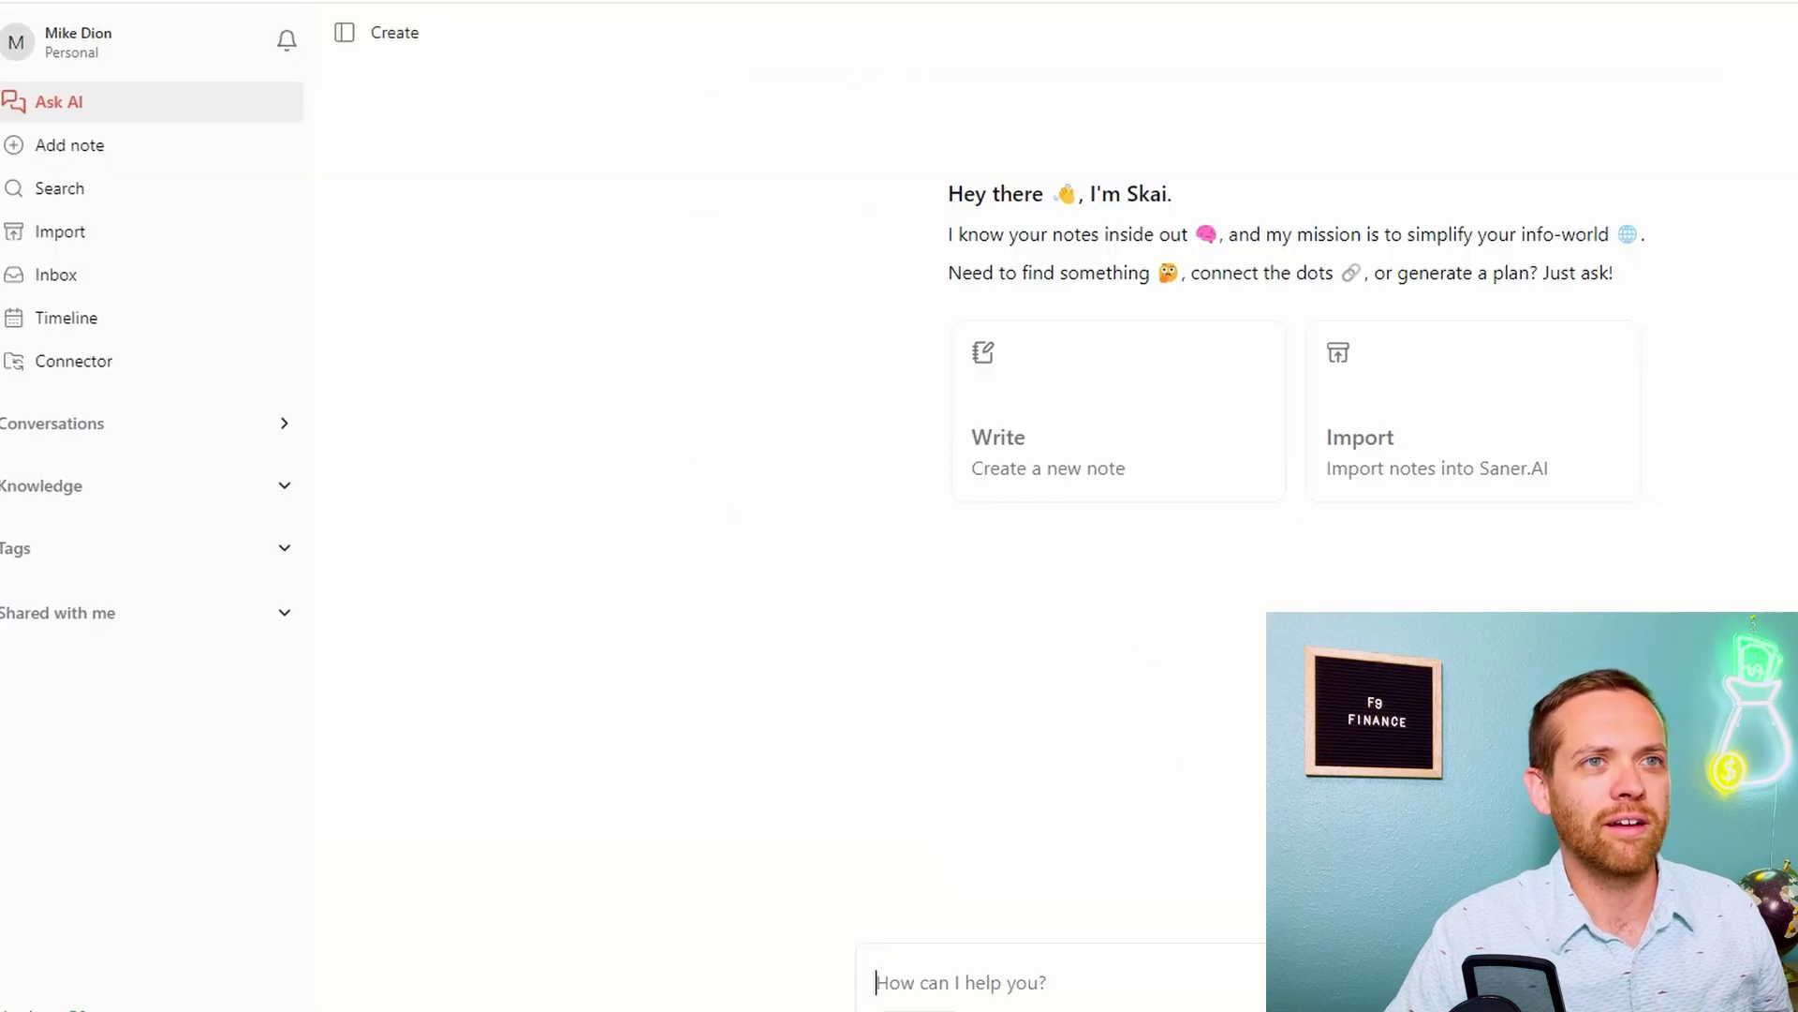
Reopen the note import, check the Apple Notes options again, and close the import window
{"action": "left_click", "coordinate": [1465, 464]}
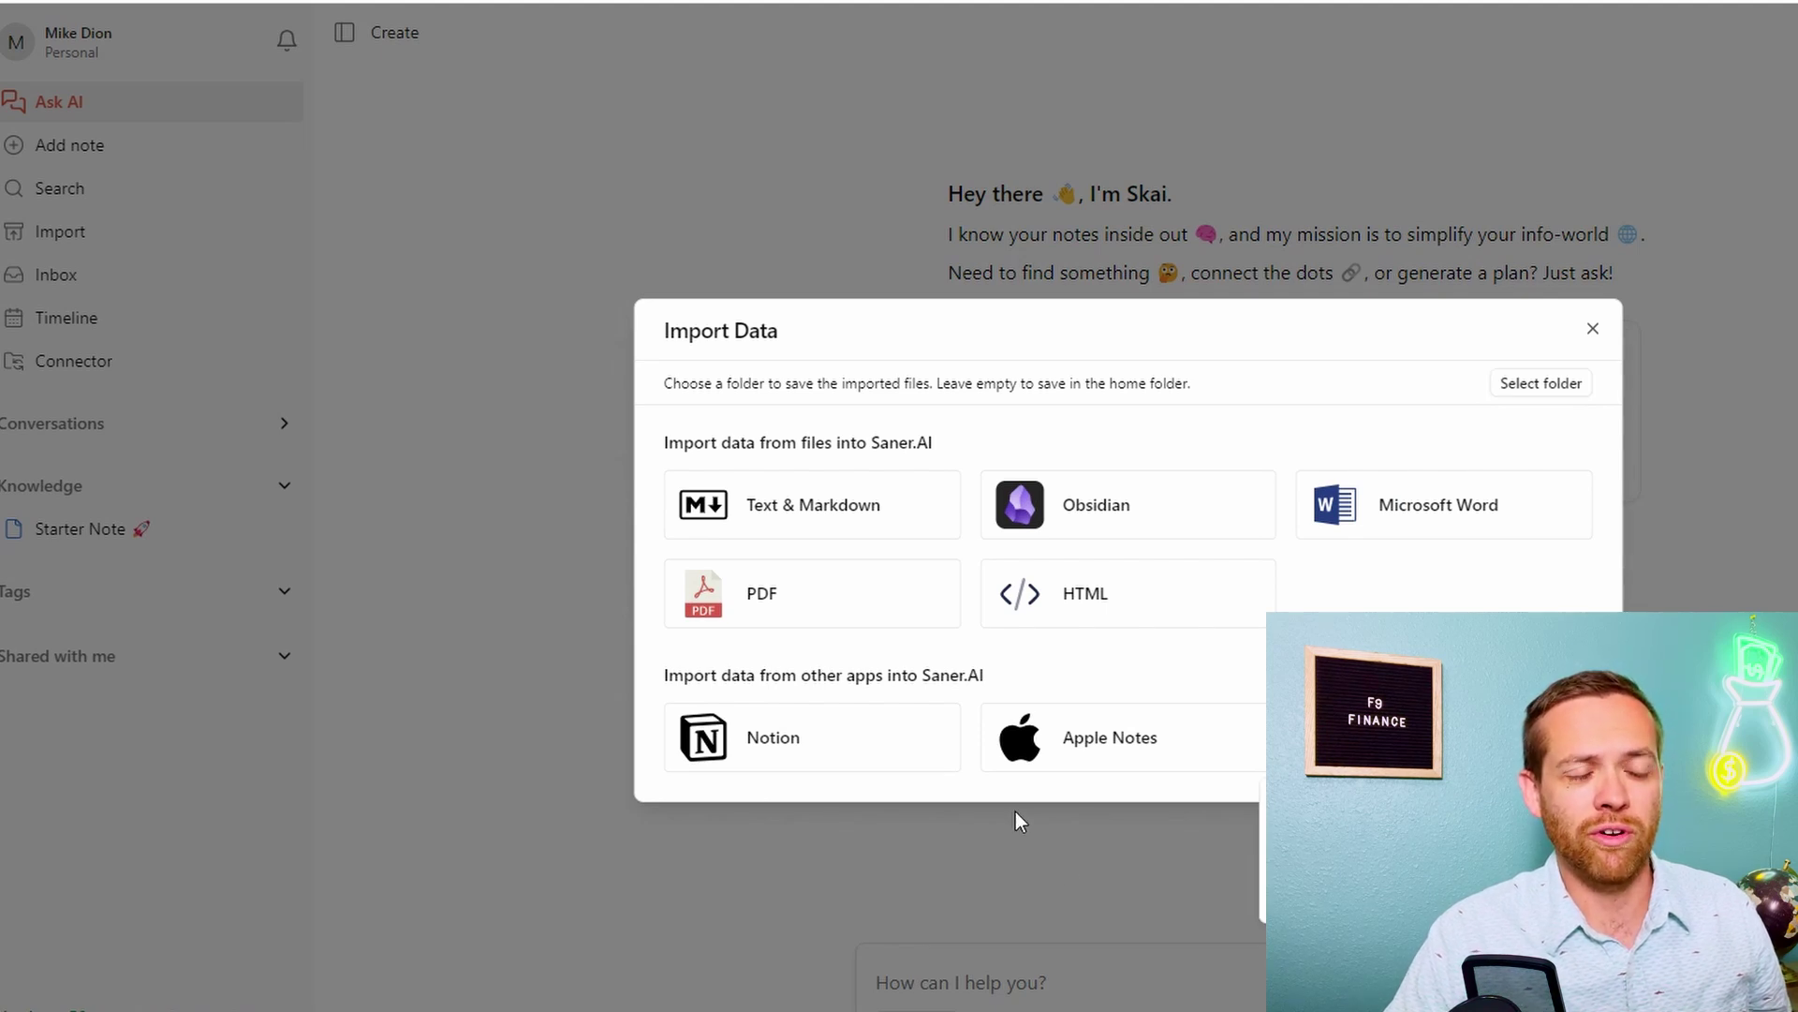
{"action": "left_click", "coordinate": [1041, 763]}
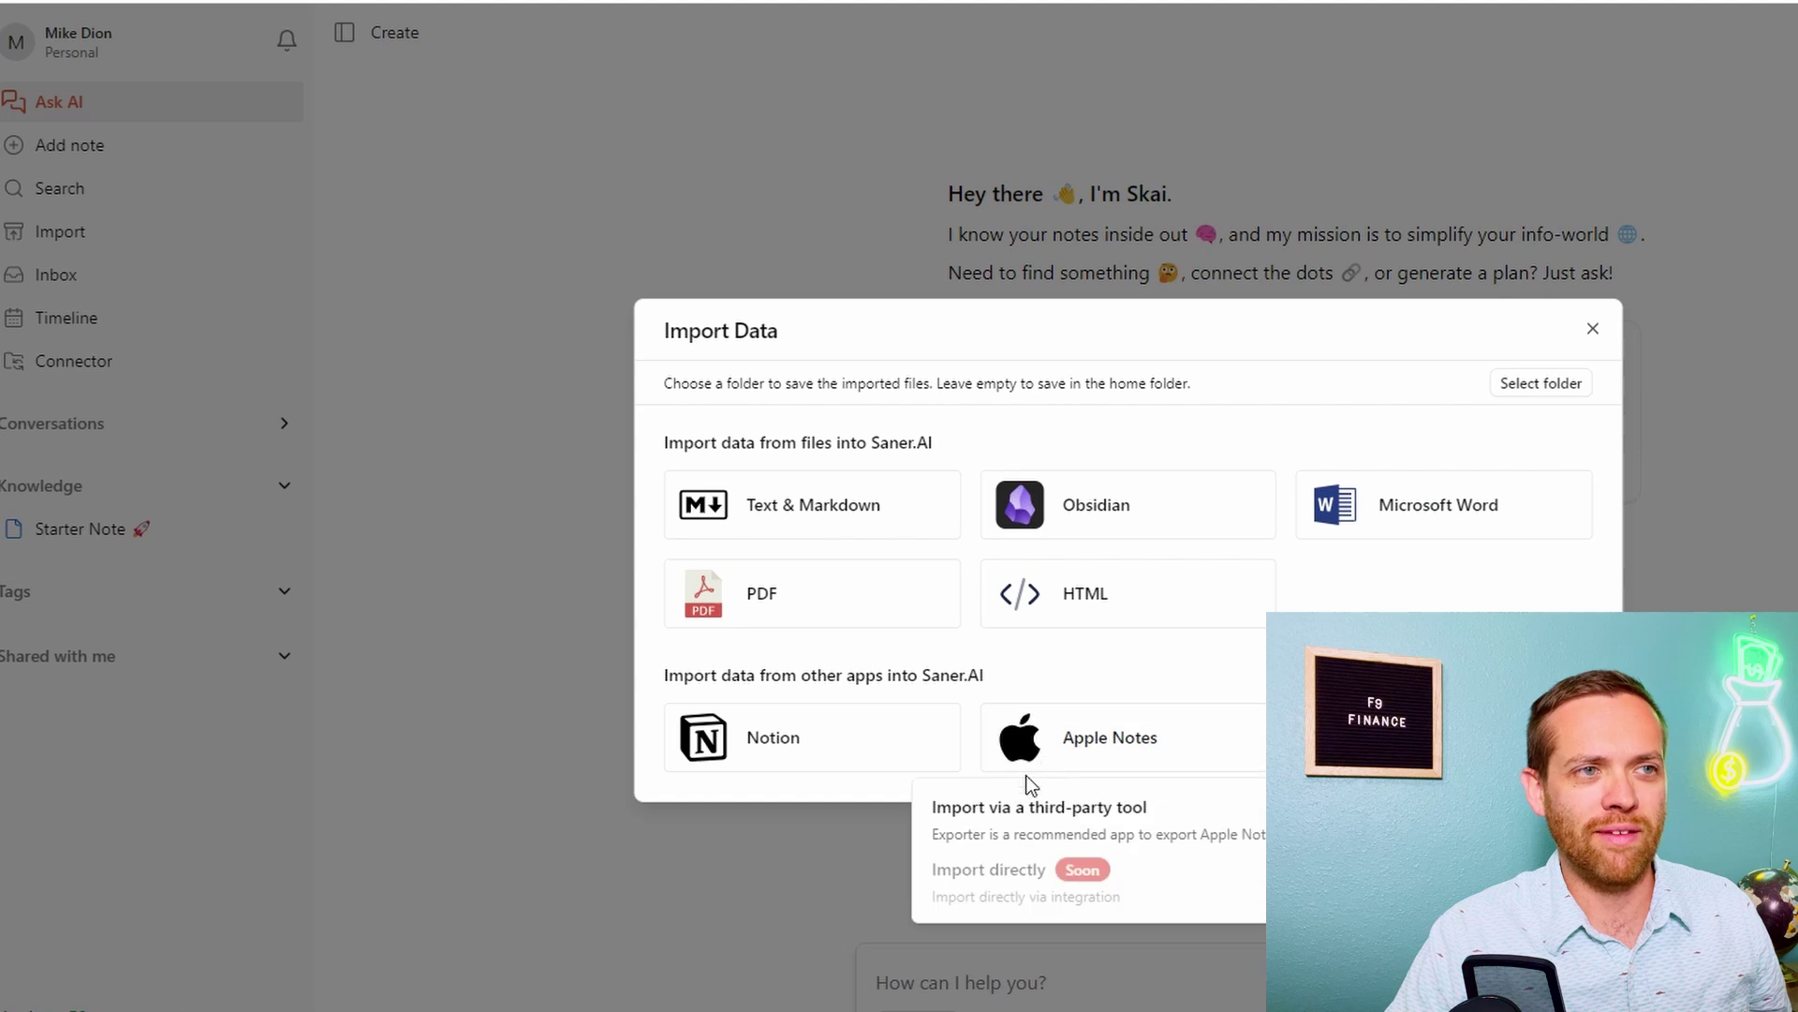
{"action": "left_click", "coordinate": [892, 790]}
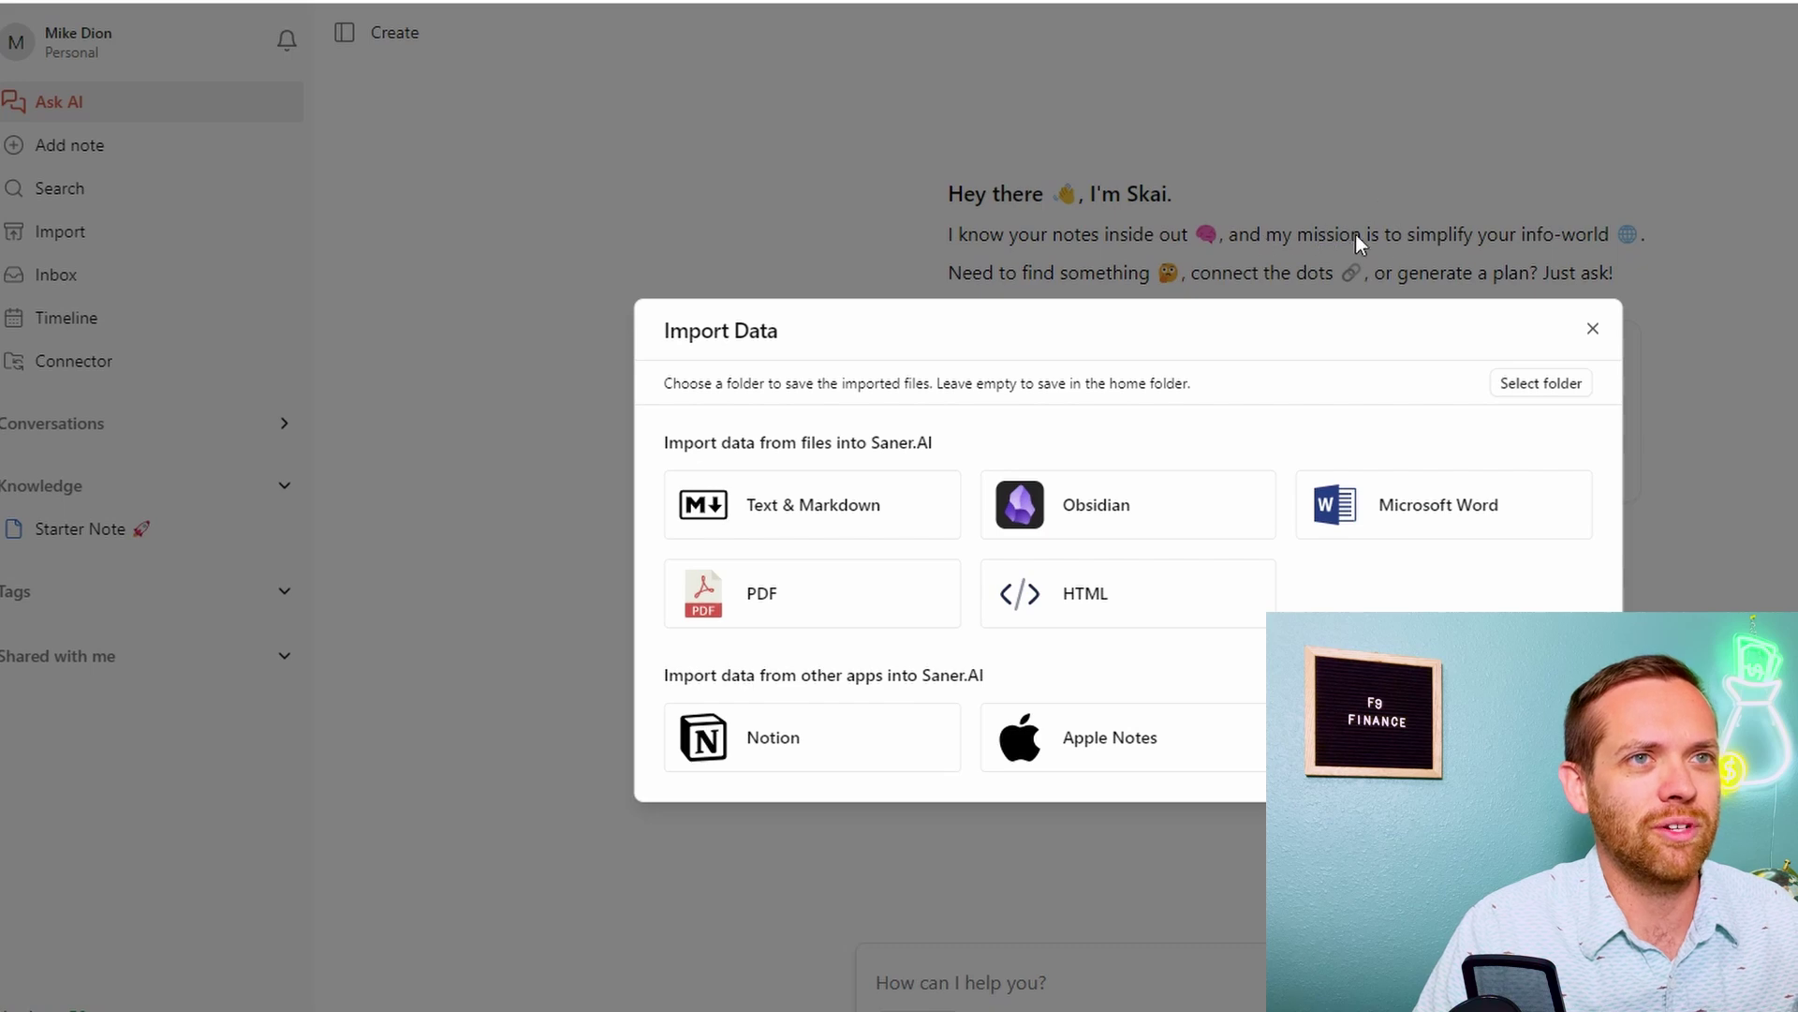
{"action": "left_click", "coordinate": [1592, 330]}
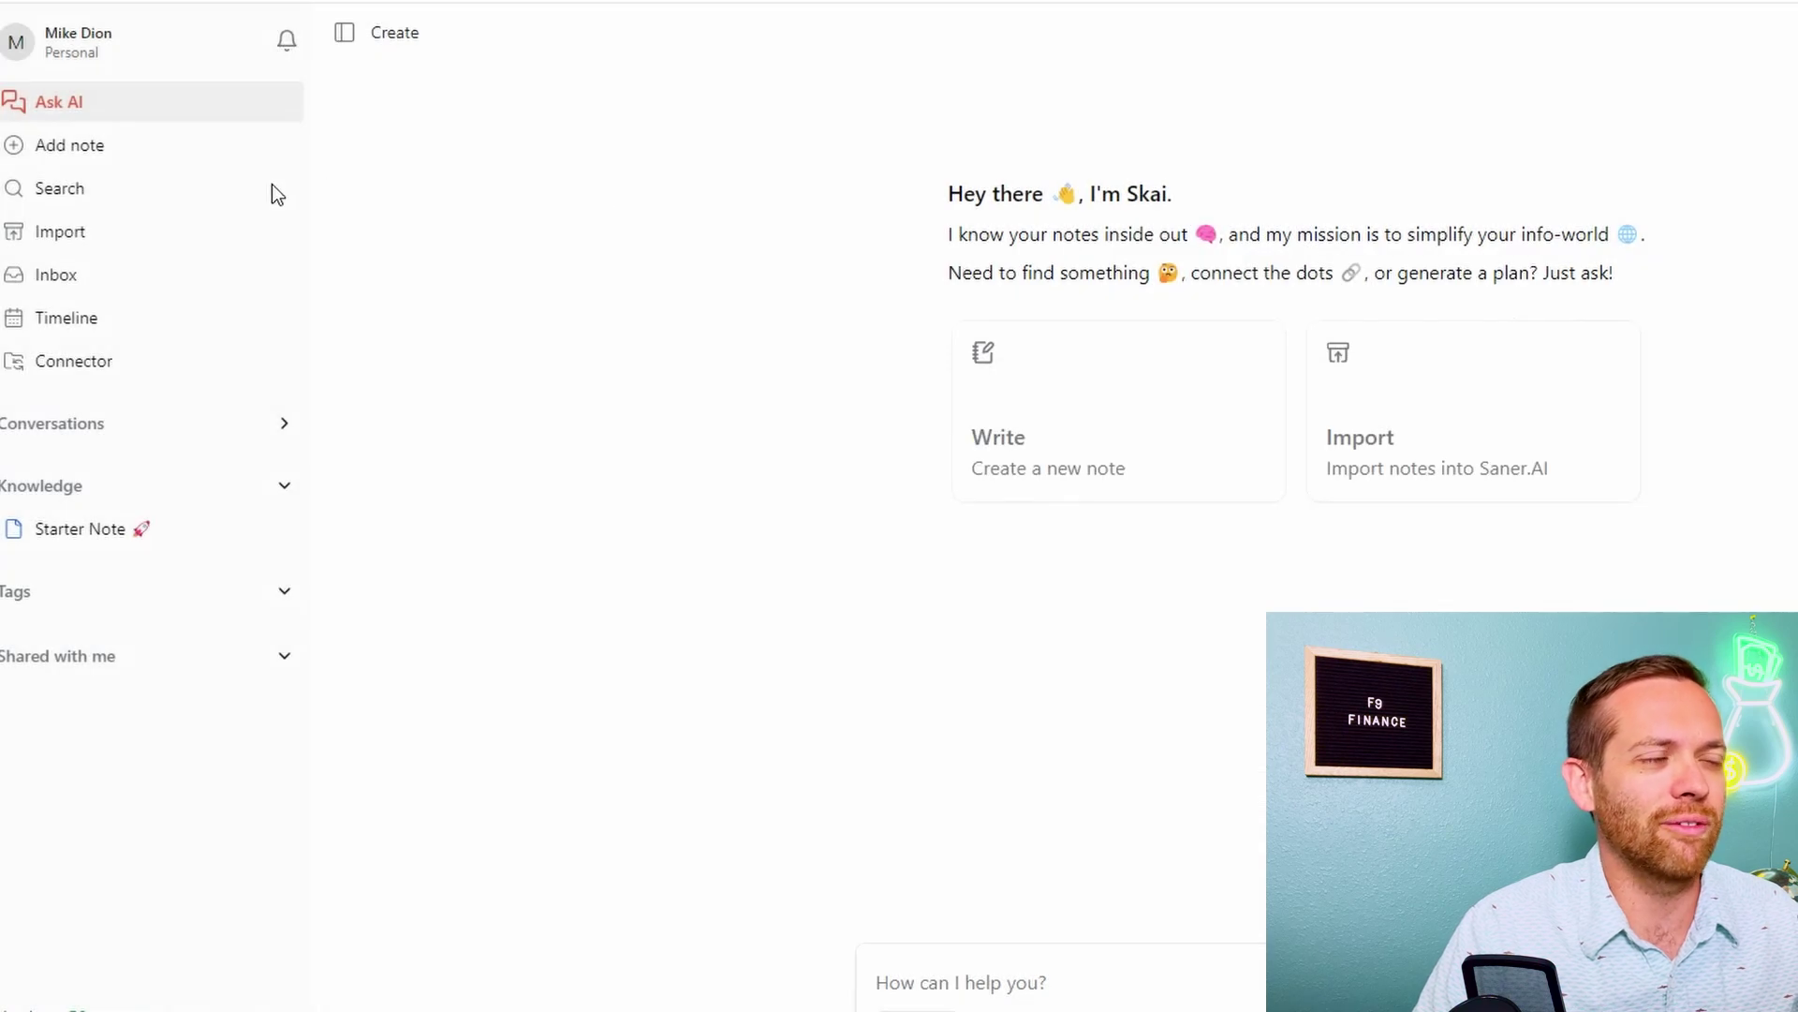
Create a new note, and copy the full text of the Prompt Library note in iCloud Notes
{"action": "left_click", "coordinate": [1090, 408]}
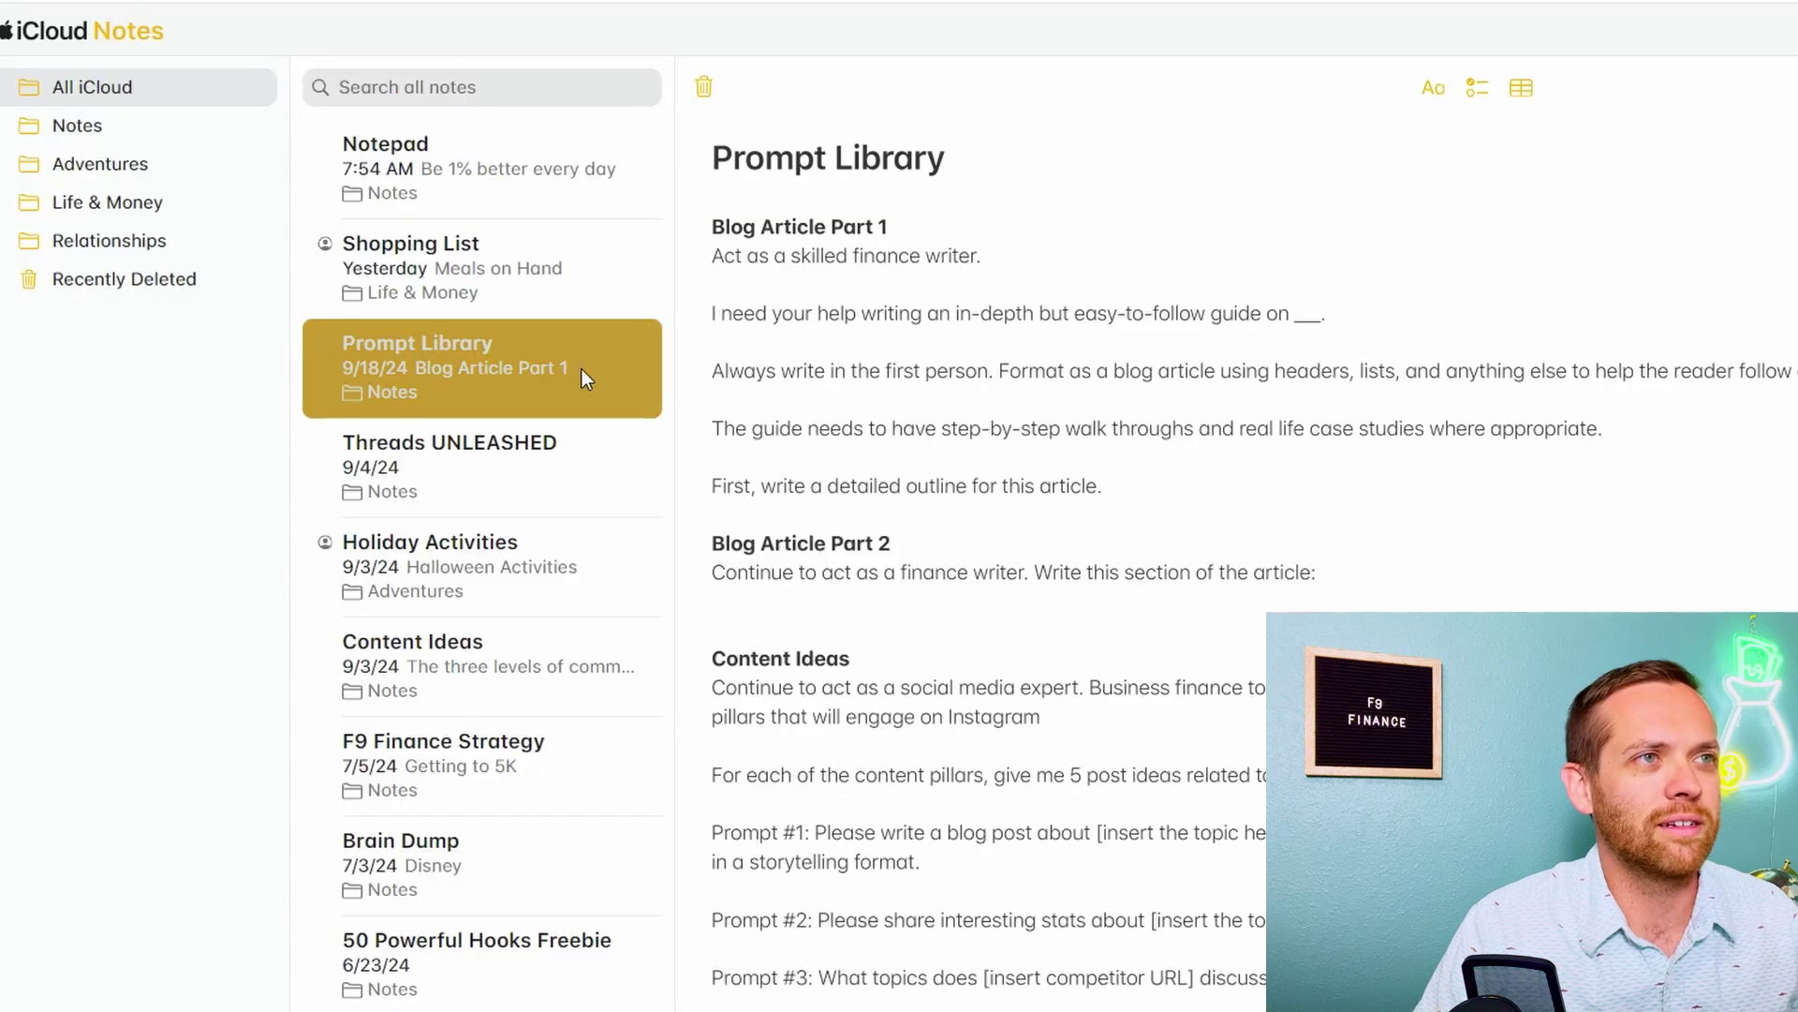
{"action": "left_click_drag", "start_coordinate": [711, 228], "coordinate": [721, 1007]}
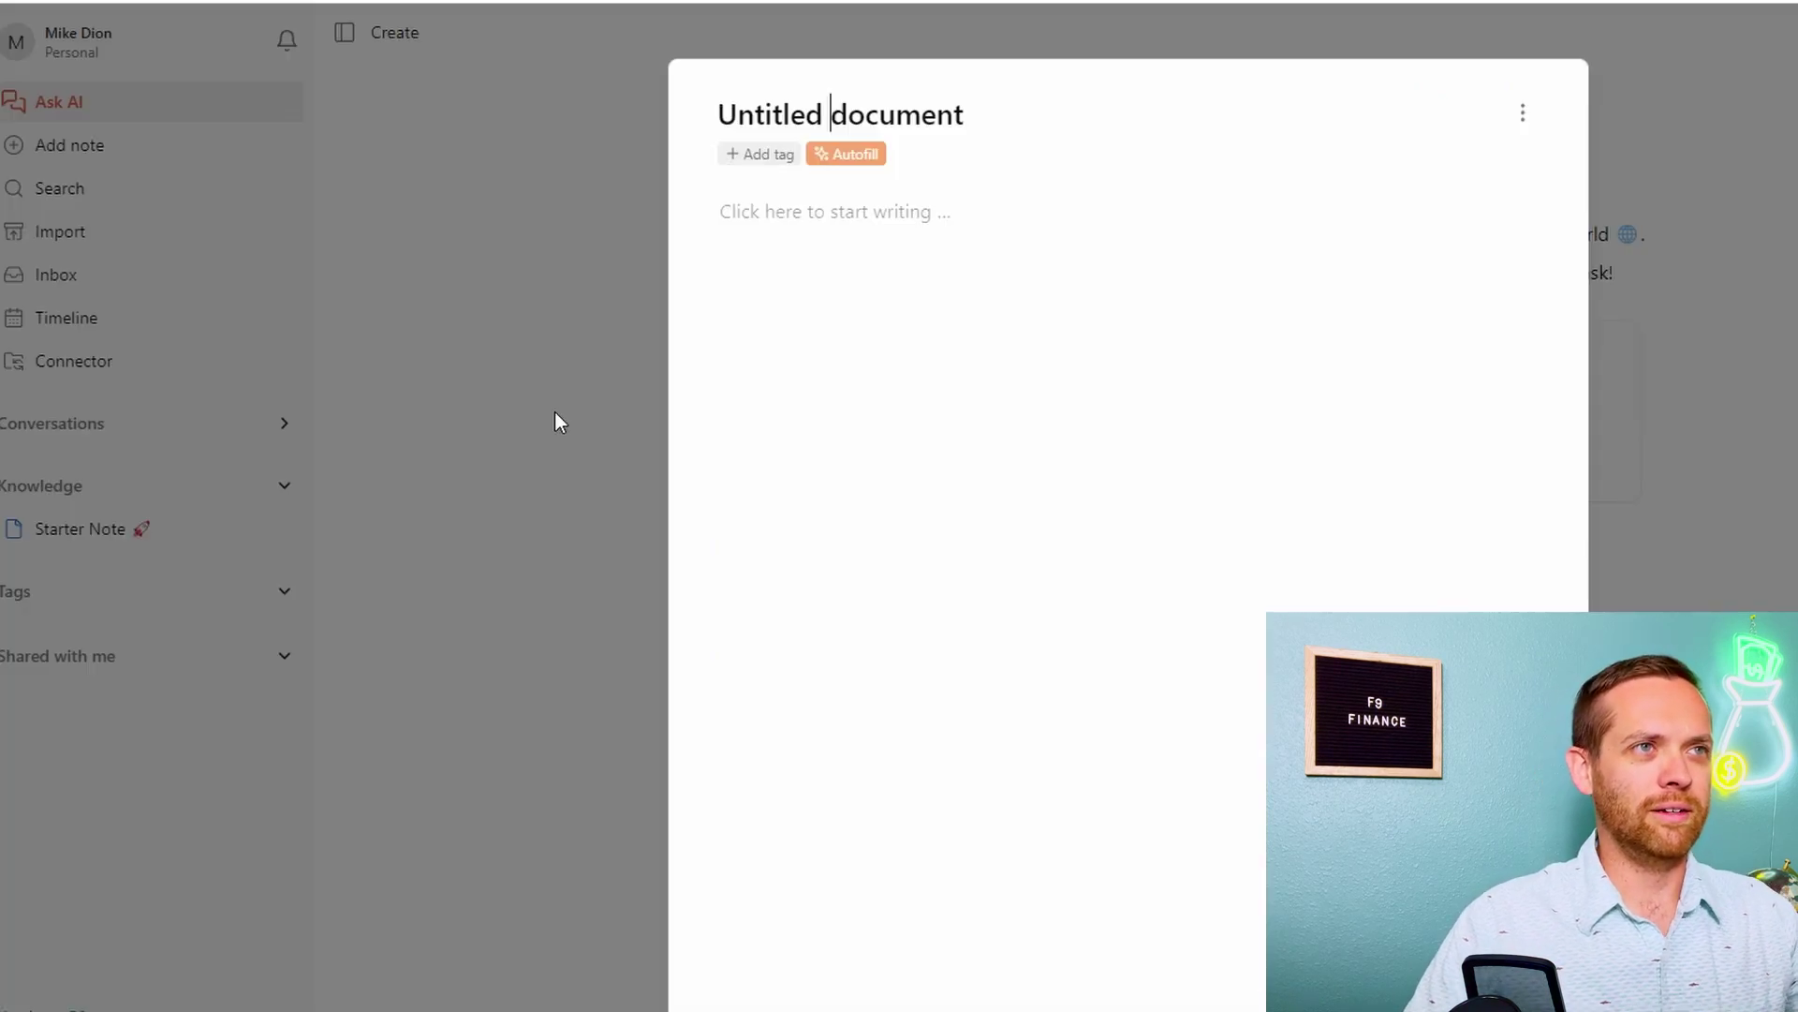
Replace the new note's placeholder title in Saner.AI with Prompt Library
{"action": "triple_click", "coordinate": [837, 99]}
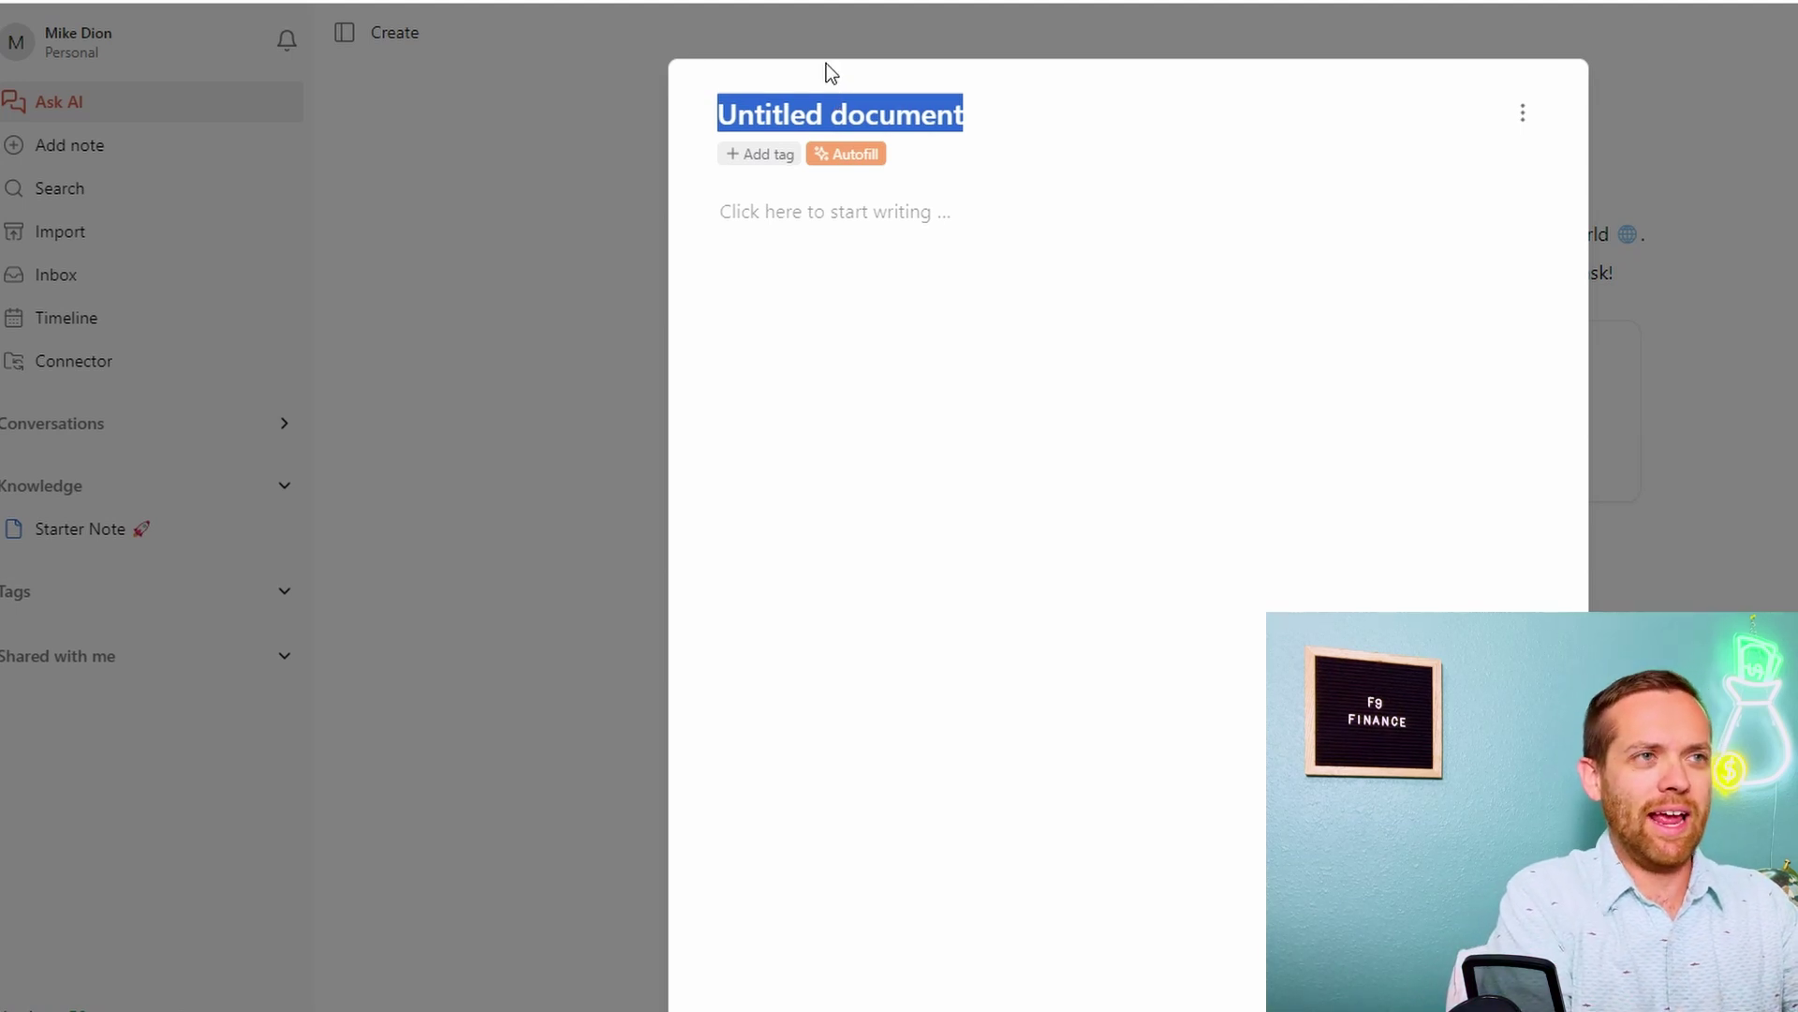
{"action": "type", "text": "Prompt Libra"}
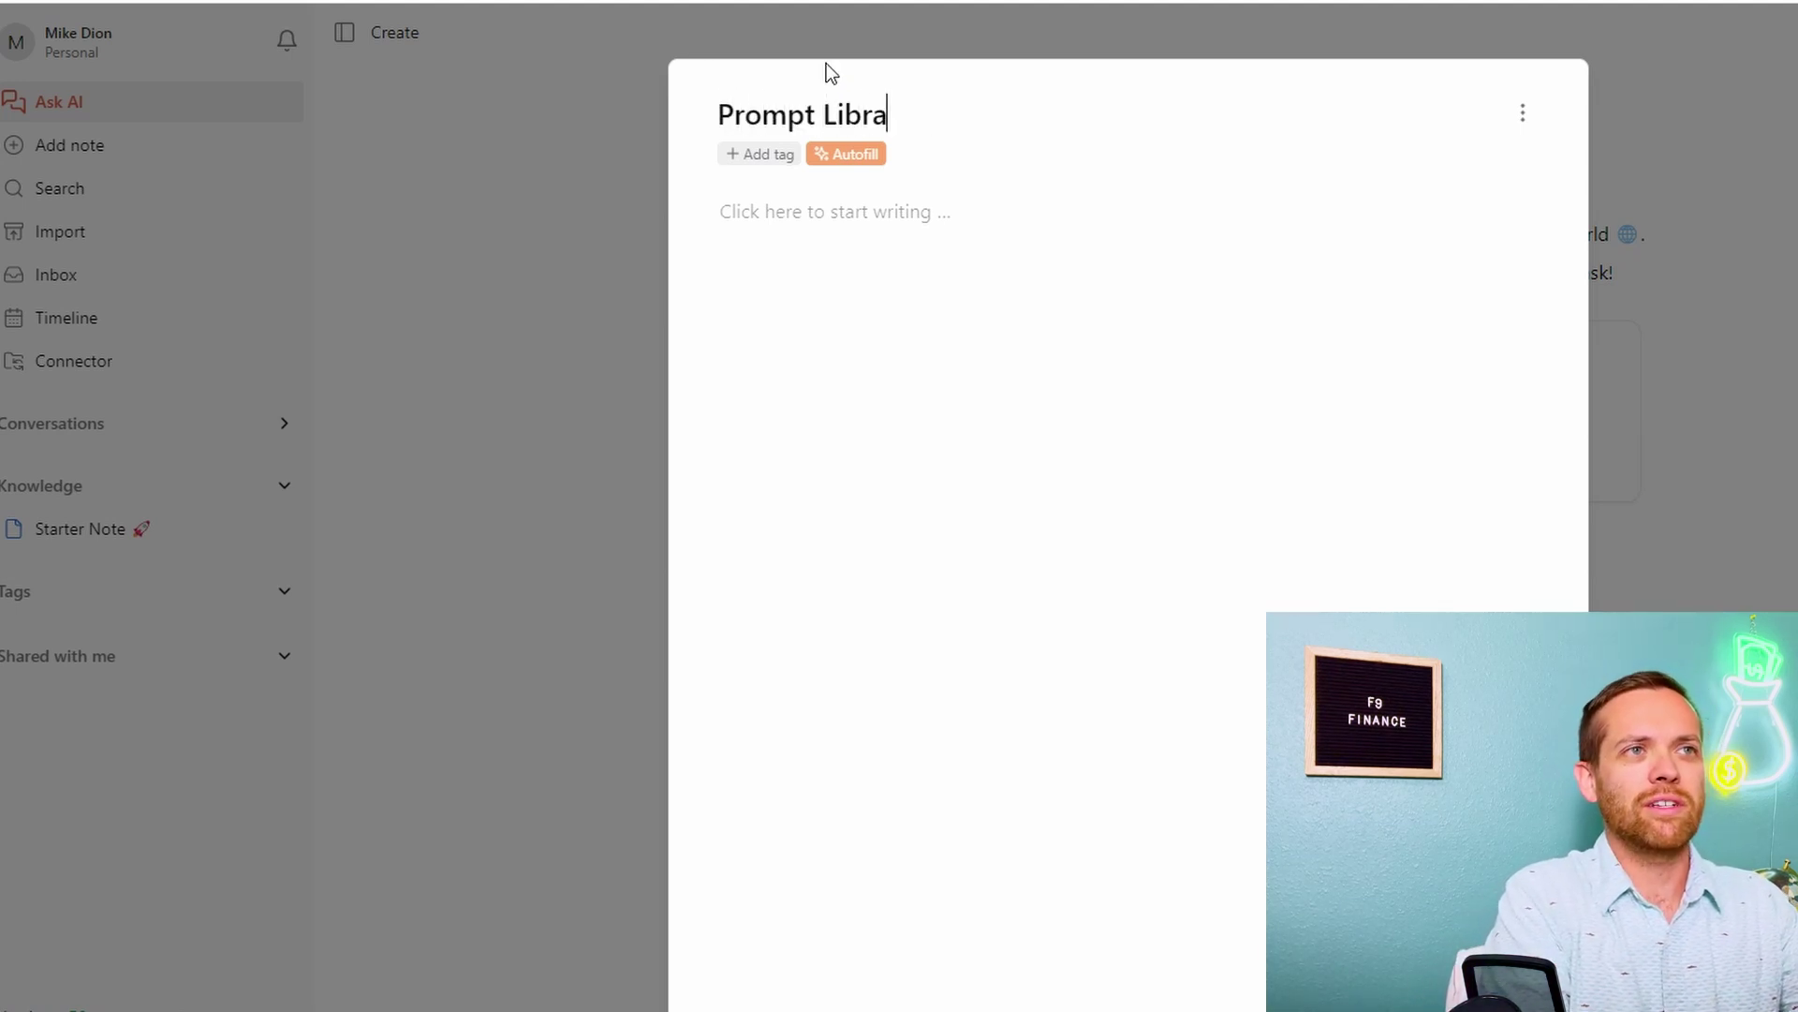
{"action": "type", "text": "ry"}
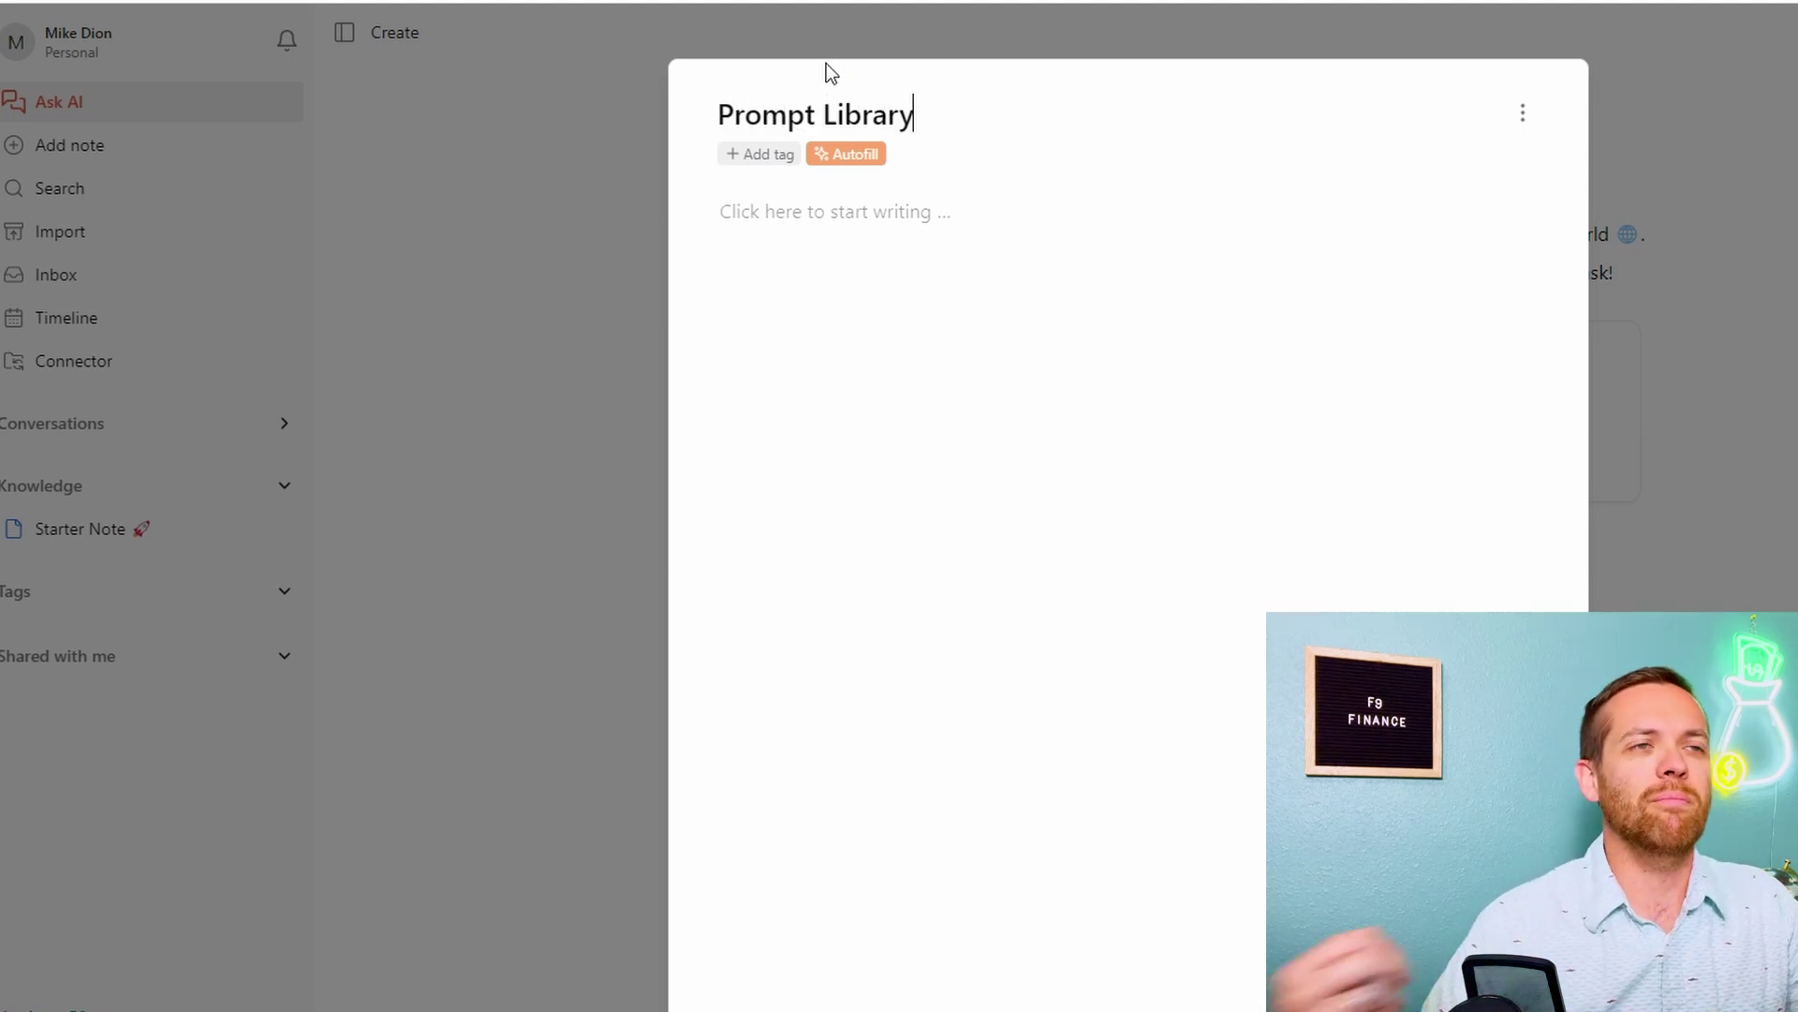
Paste the copied prompts into the body of the Prompt Library note
{"action": "left_click", "coordinate": [814, 217]}
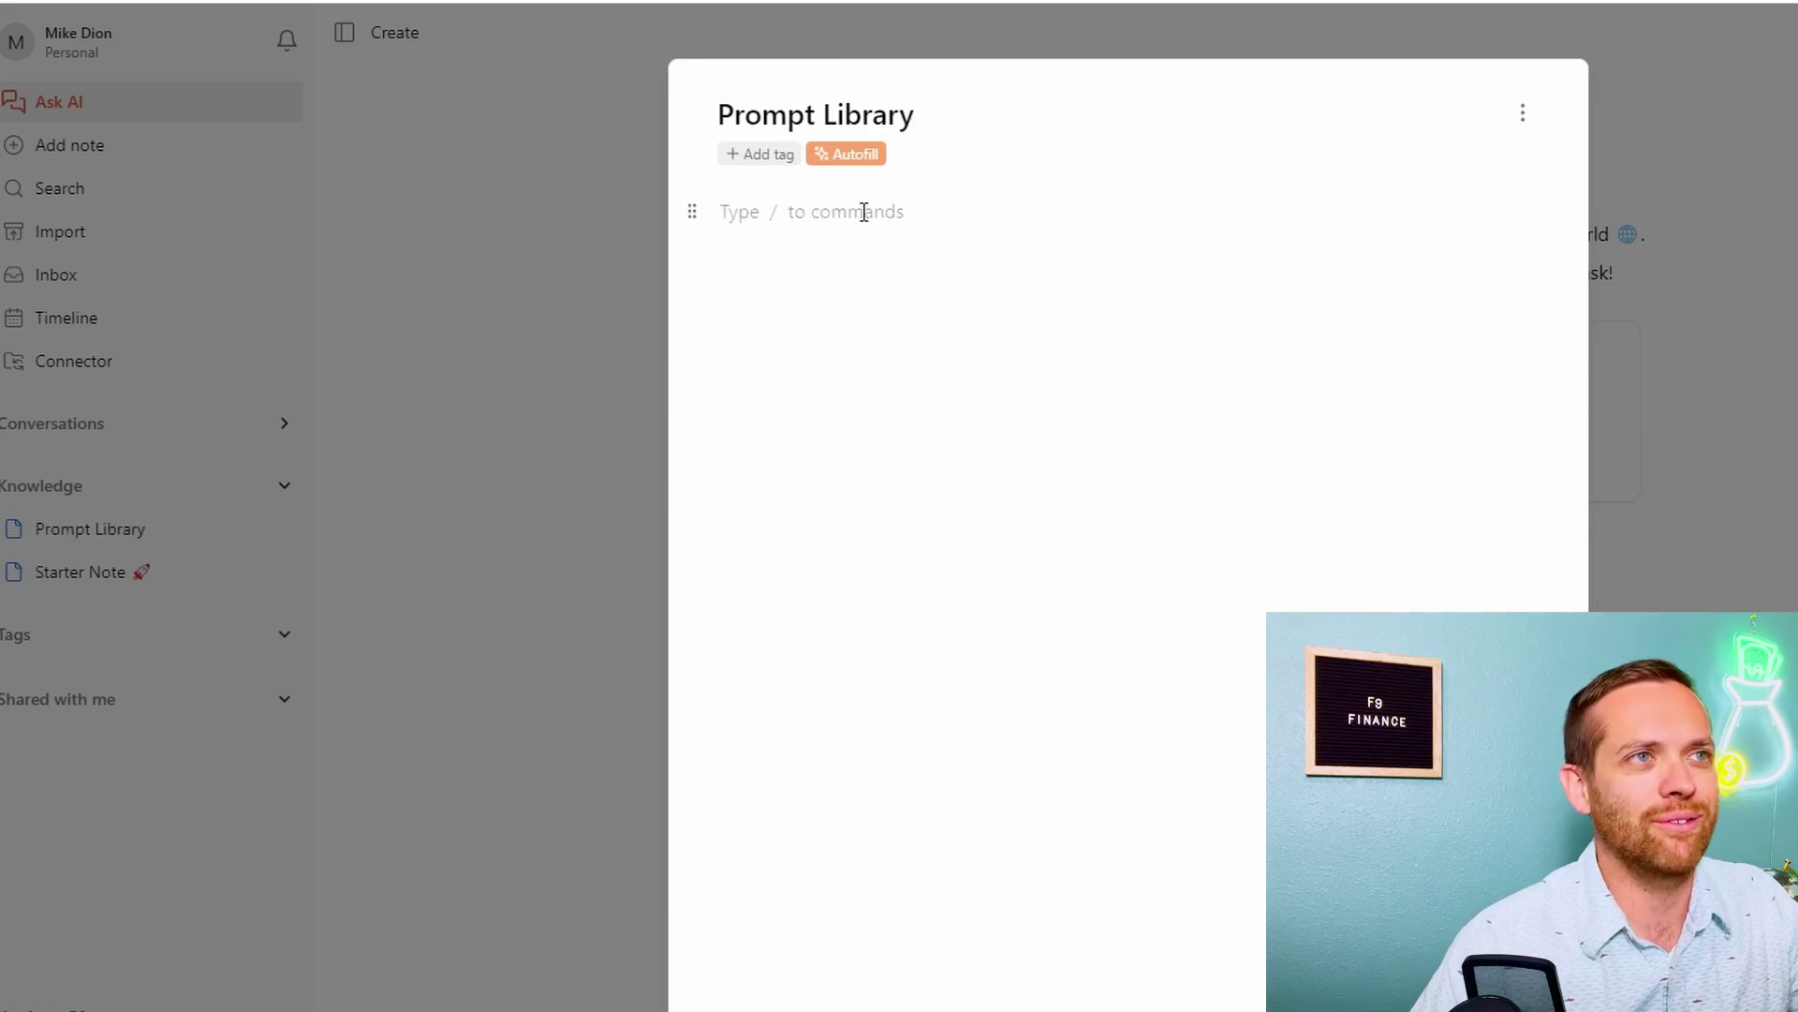
{"action": "key", "text": "ctrl+v"}
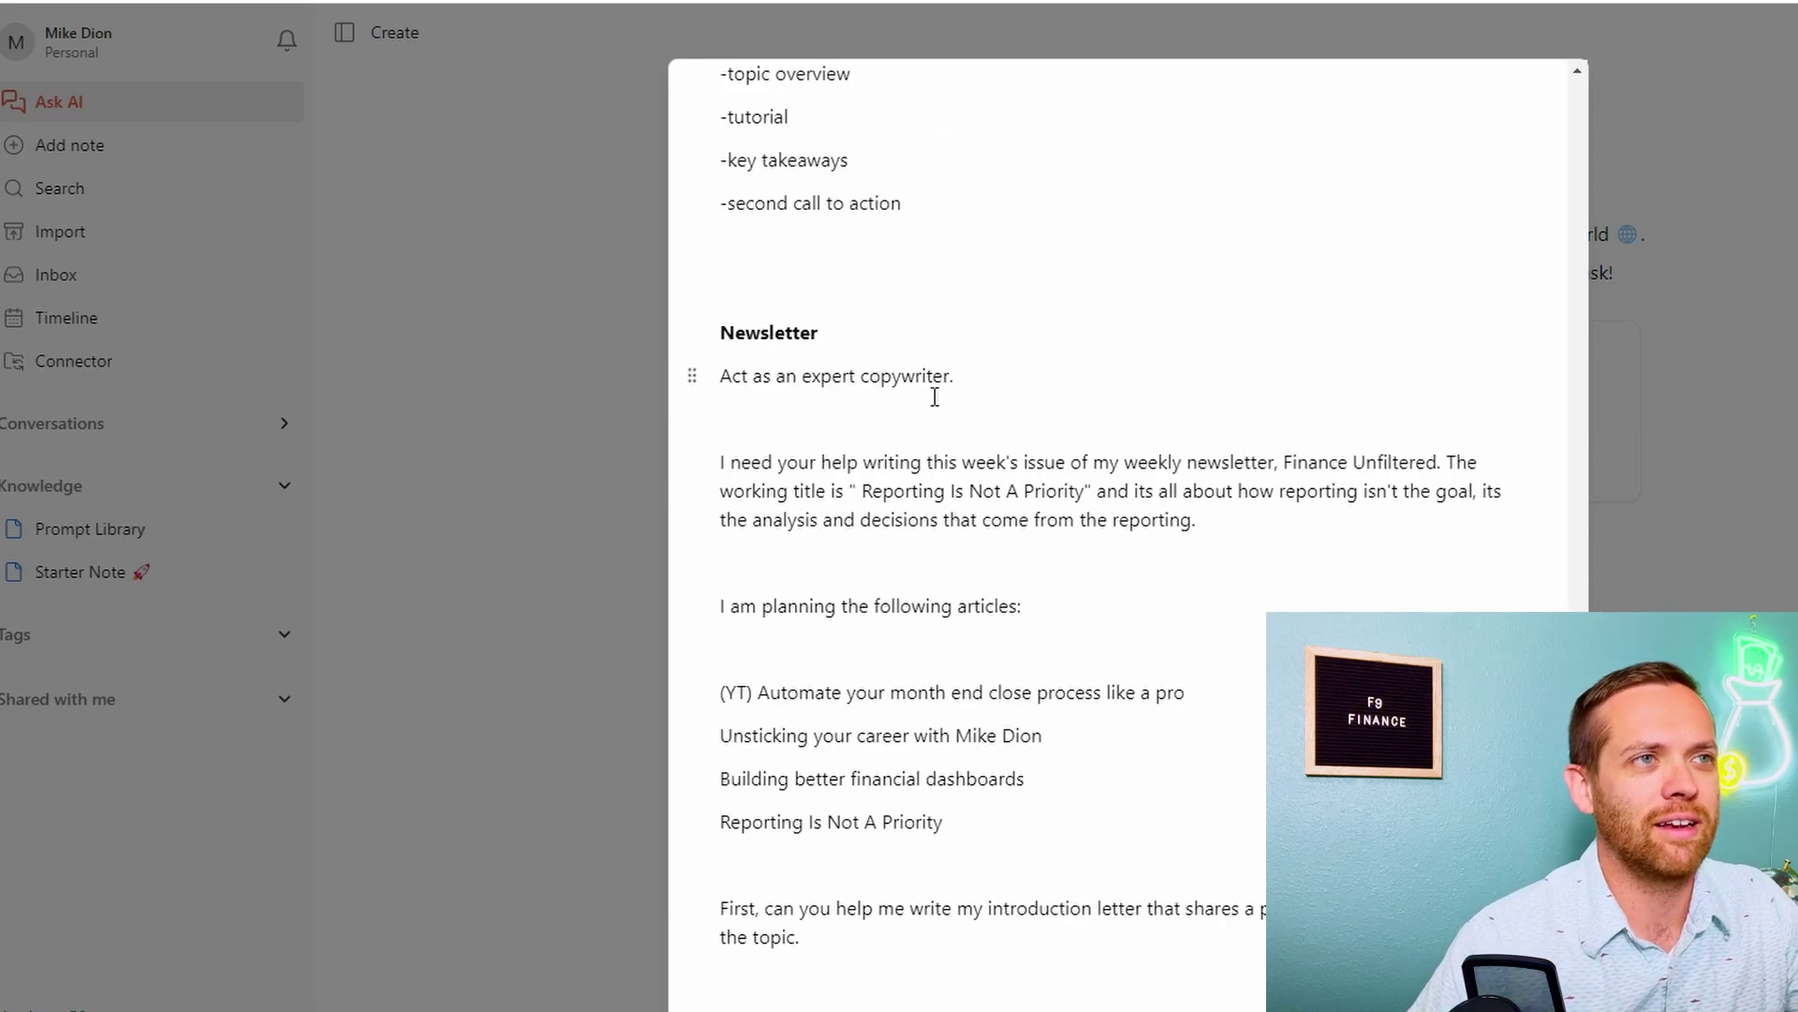
{"action": "scroll", "coordinate": [934, 403], "scroll_direction": "up", "scroll_amount": 20}
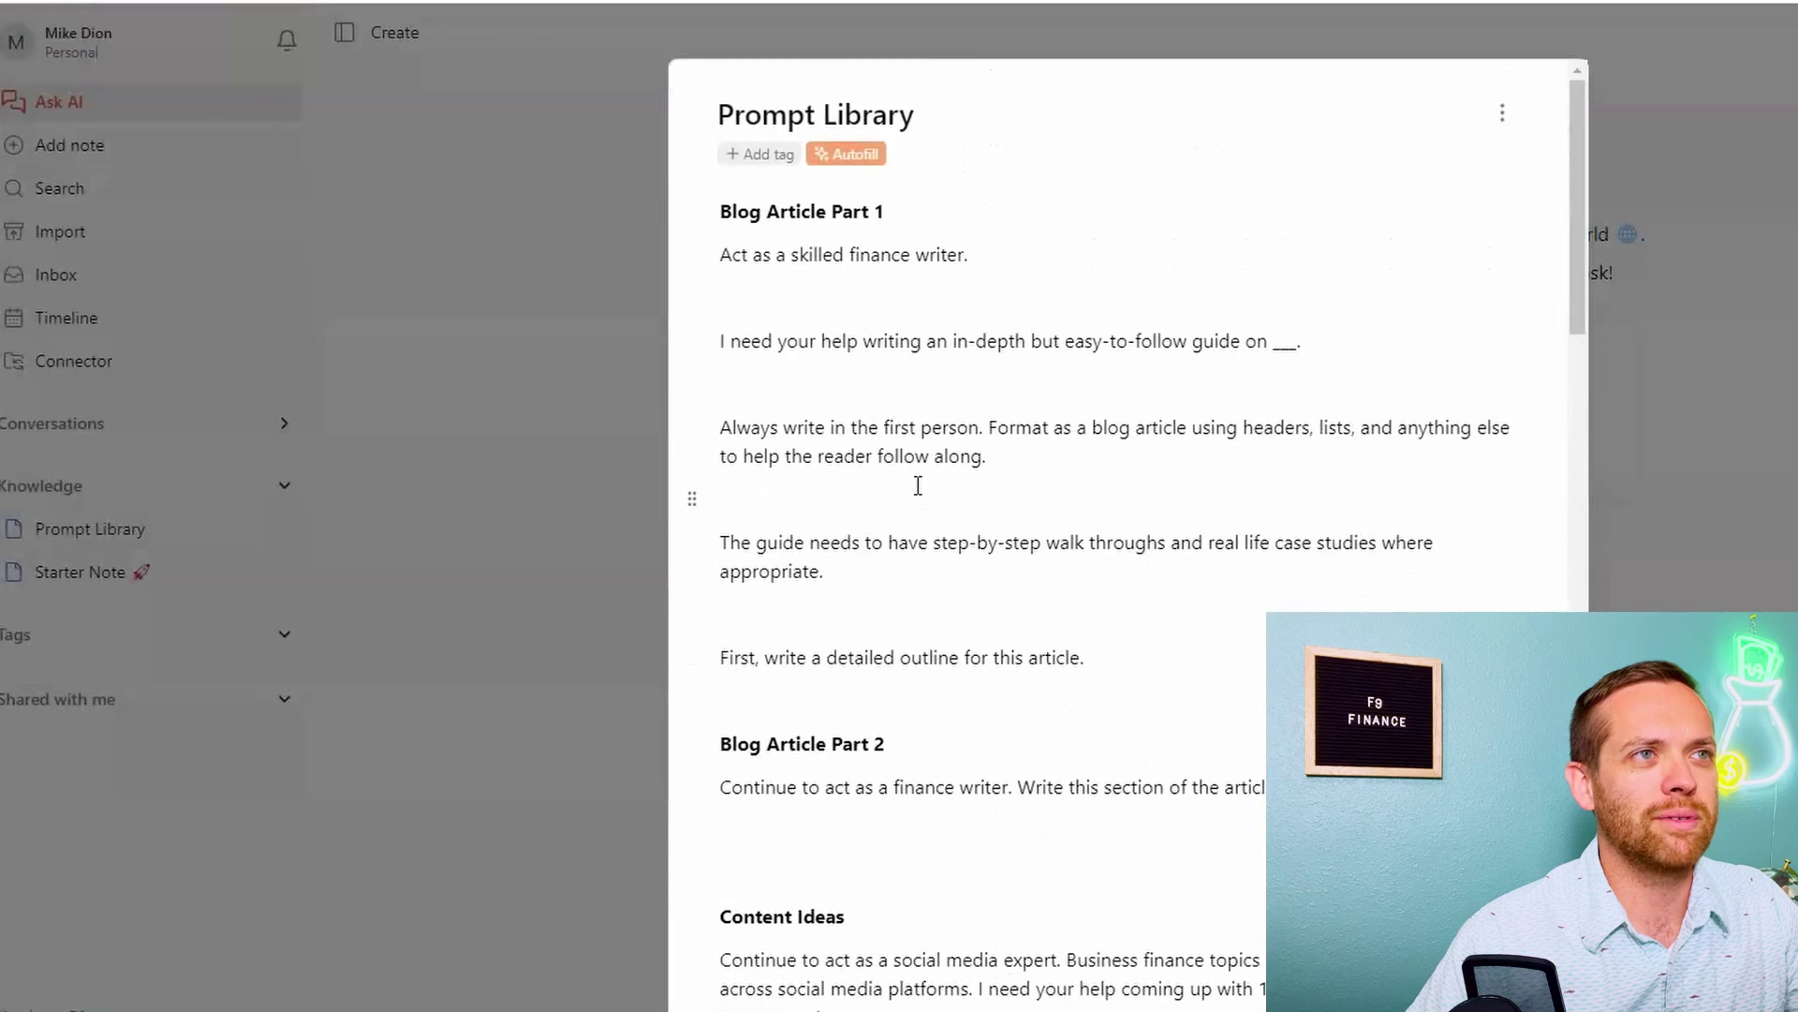
Create a new tag named AI Resources and apply it to the Prompt Library note
{"action": "left_click", "coordinate": [780, 155]}
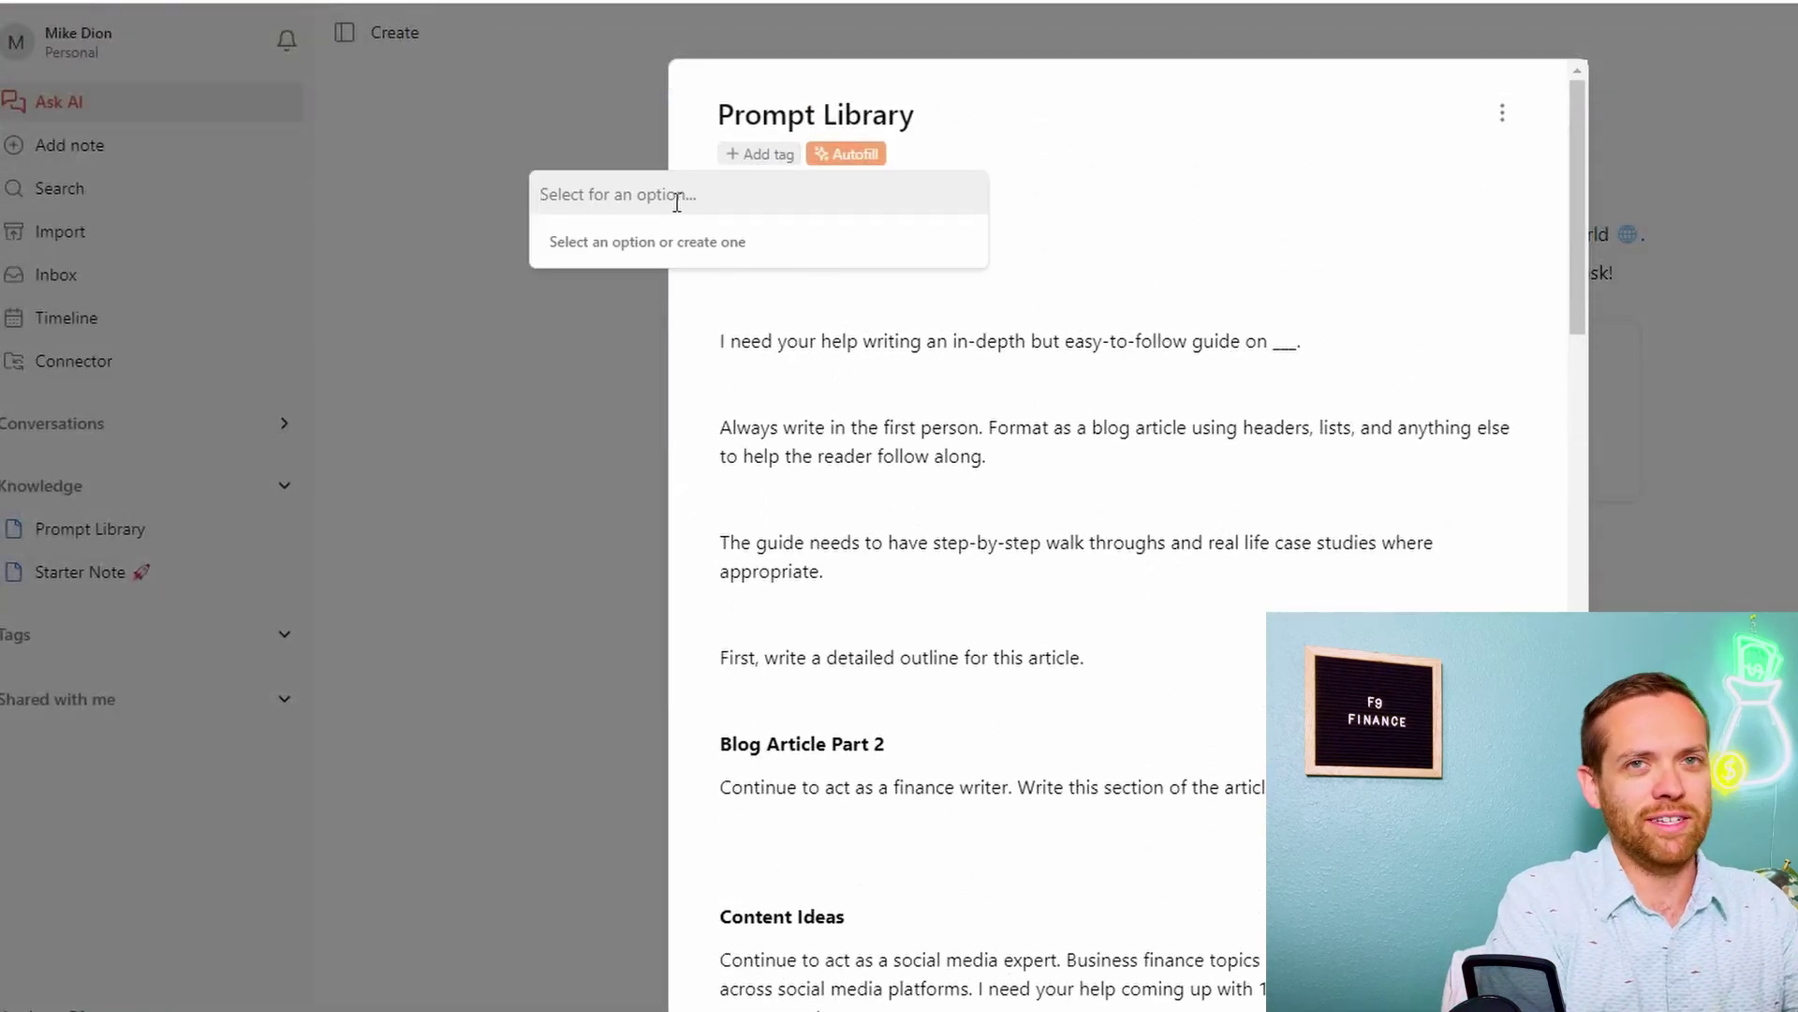
{"action": "type", "text": "AI R"}
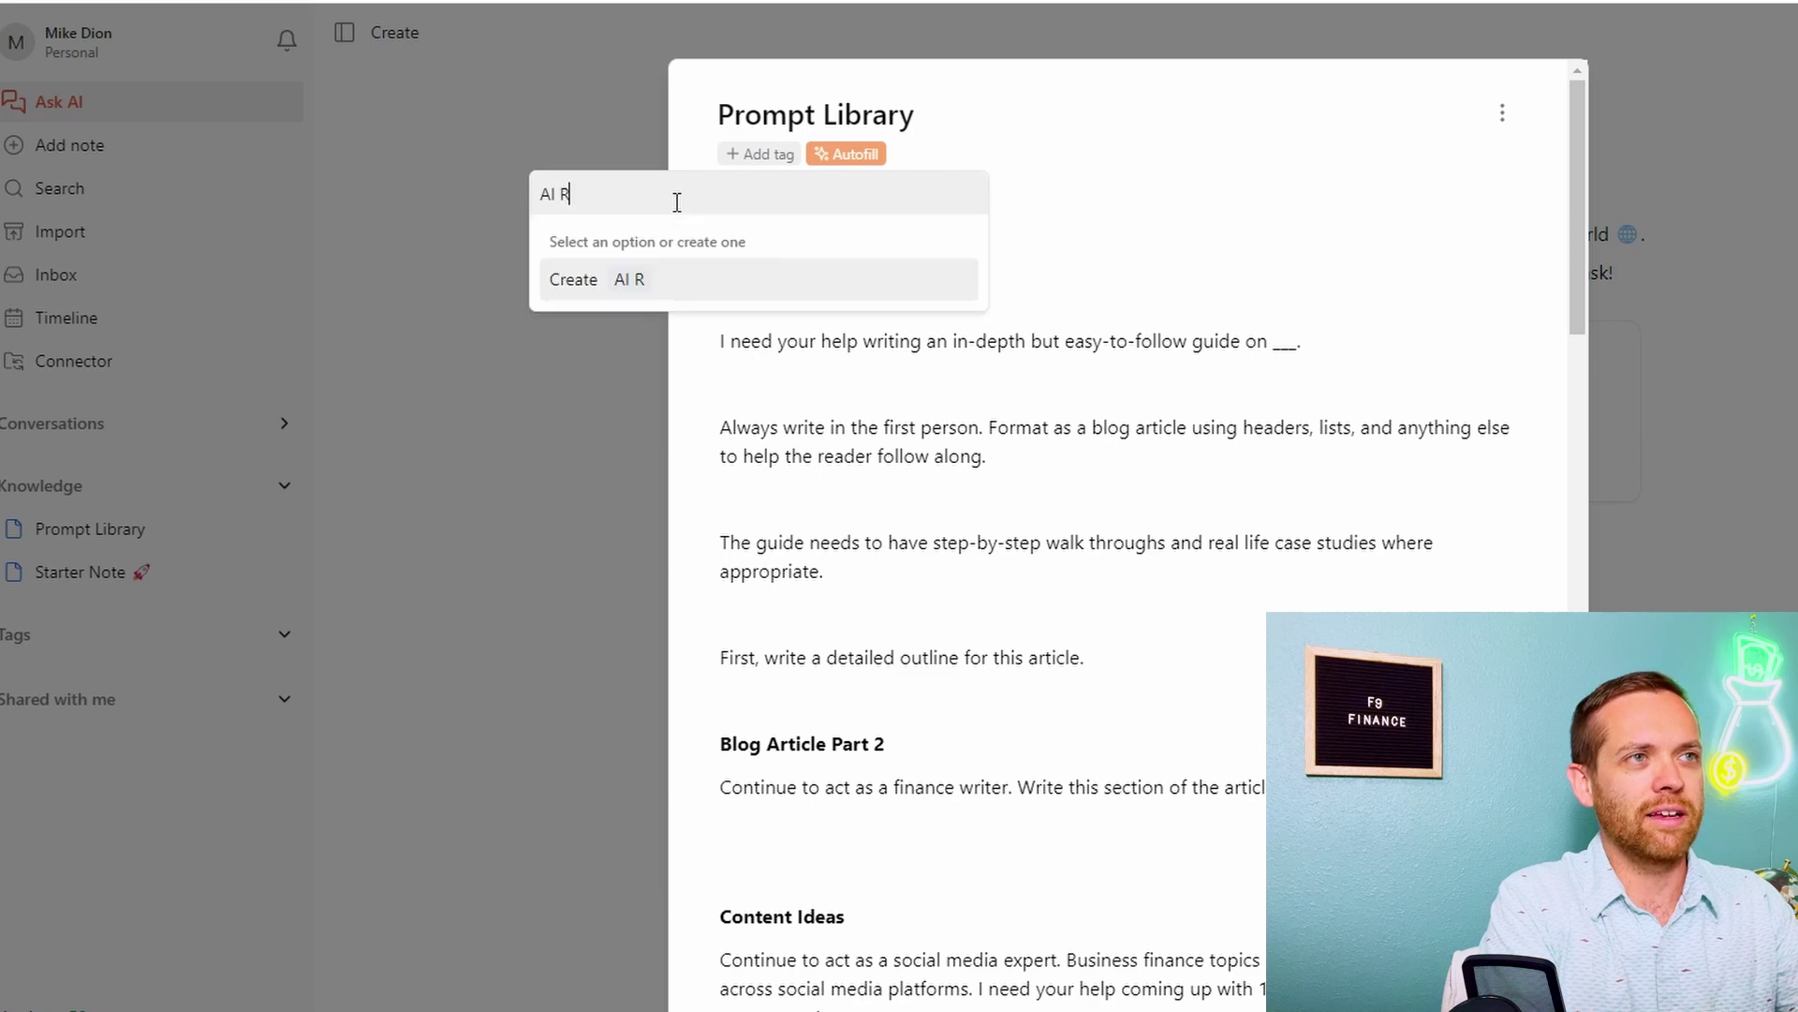
{"action": "type", "text": "esources"}
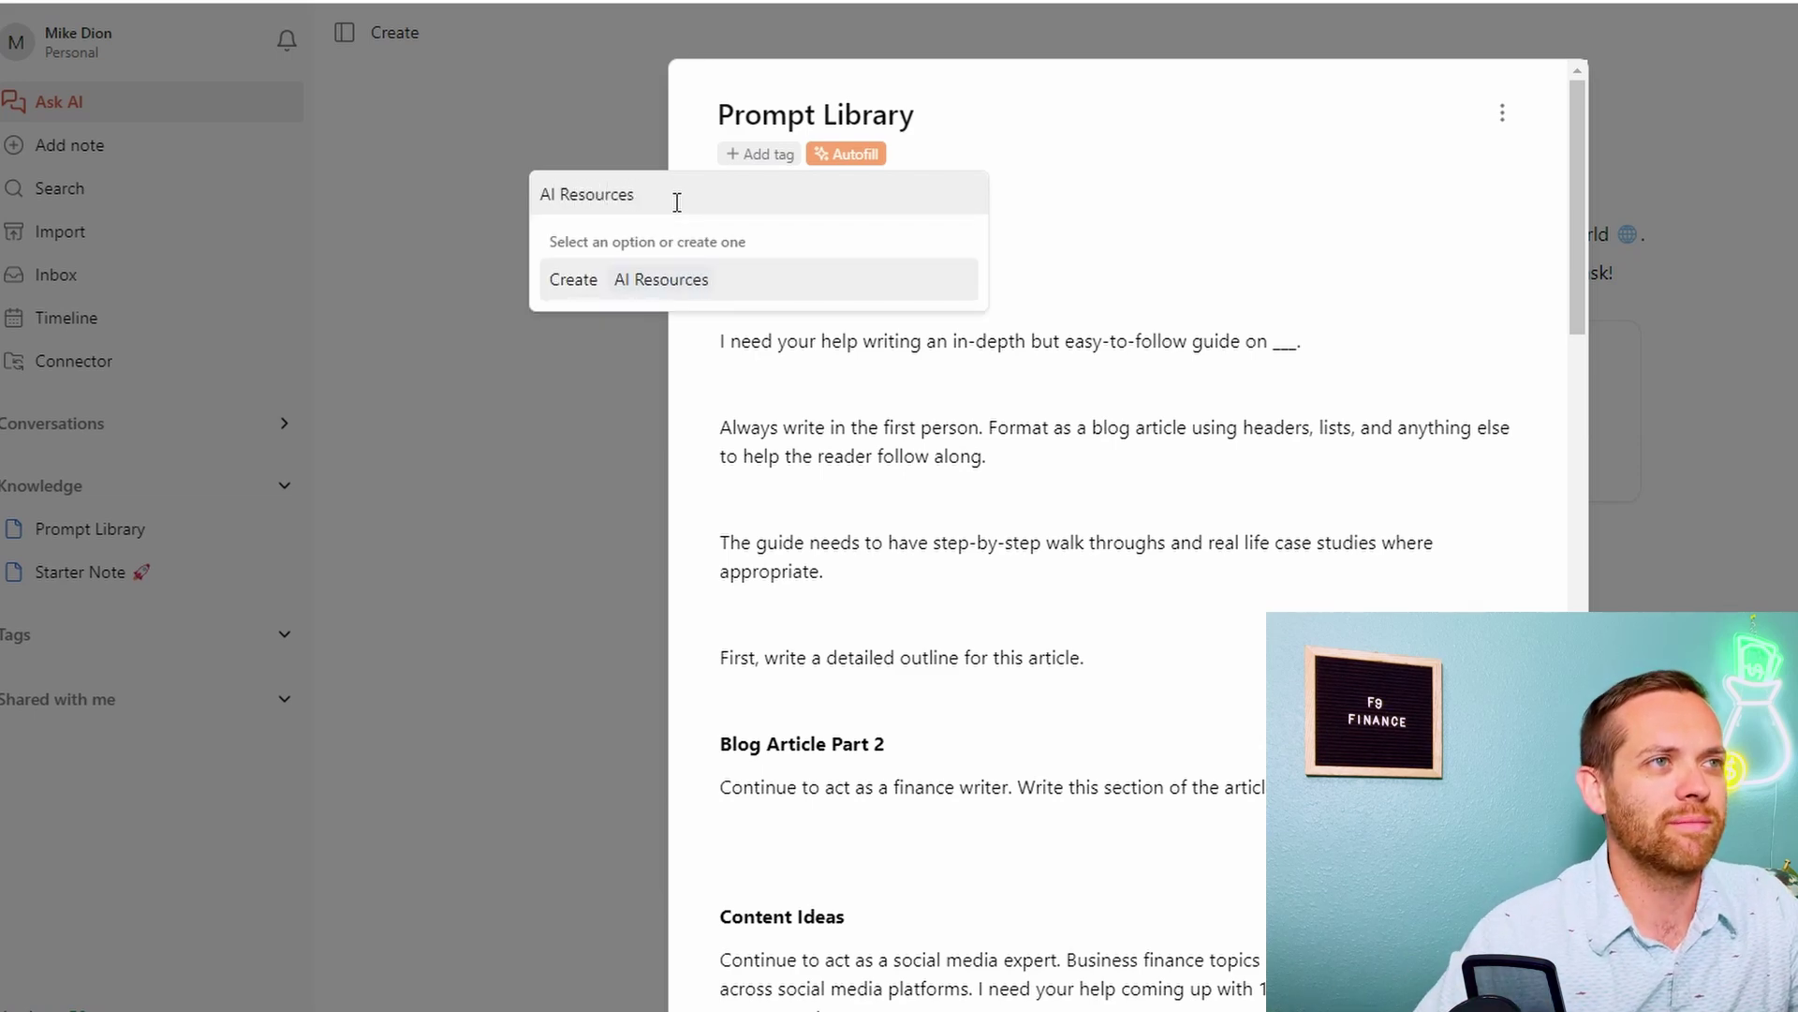
{"action": "left_click", "coordinate": [679, 286]}
Look through the Prompt Library note's prompts and its available note options, and close the note
{"action": "scroll", "coordinate": [974, 506], "scroll_direction": "down", "scroll_amount": 10}
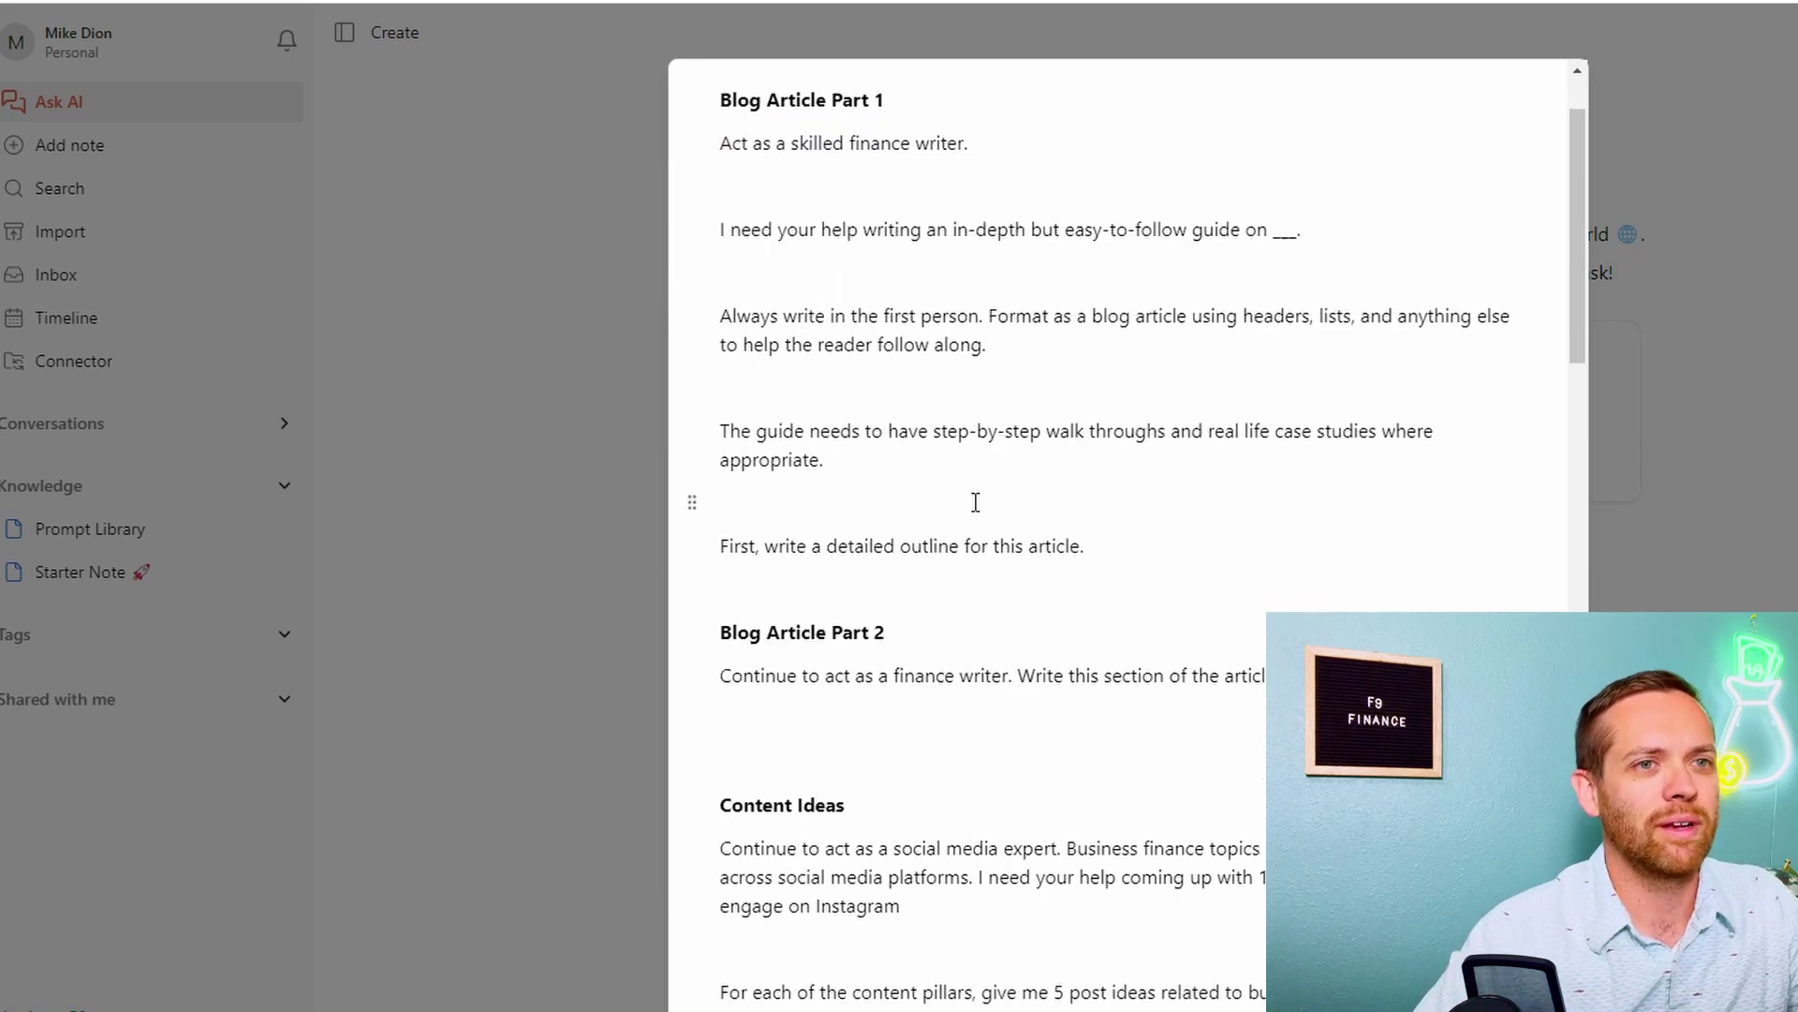
{"action": "scroll", "coordinate": [993, 551], "scroll_direction": "up", "scroll_amount": 15}
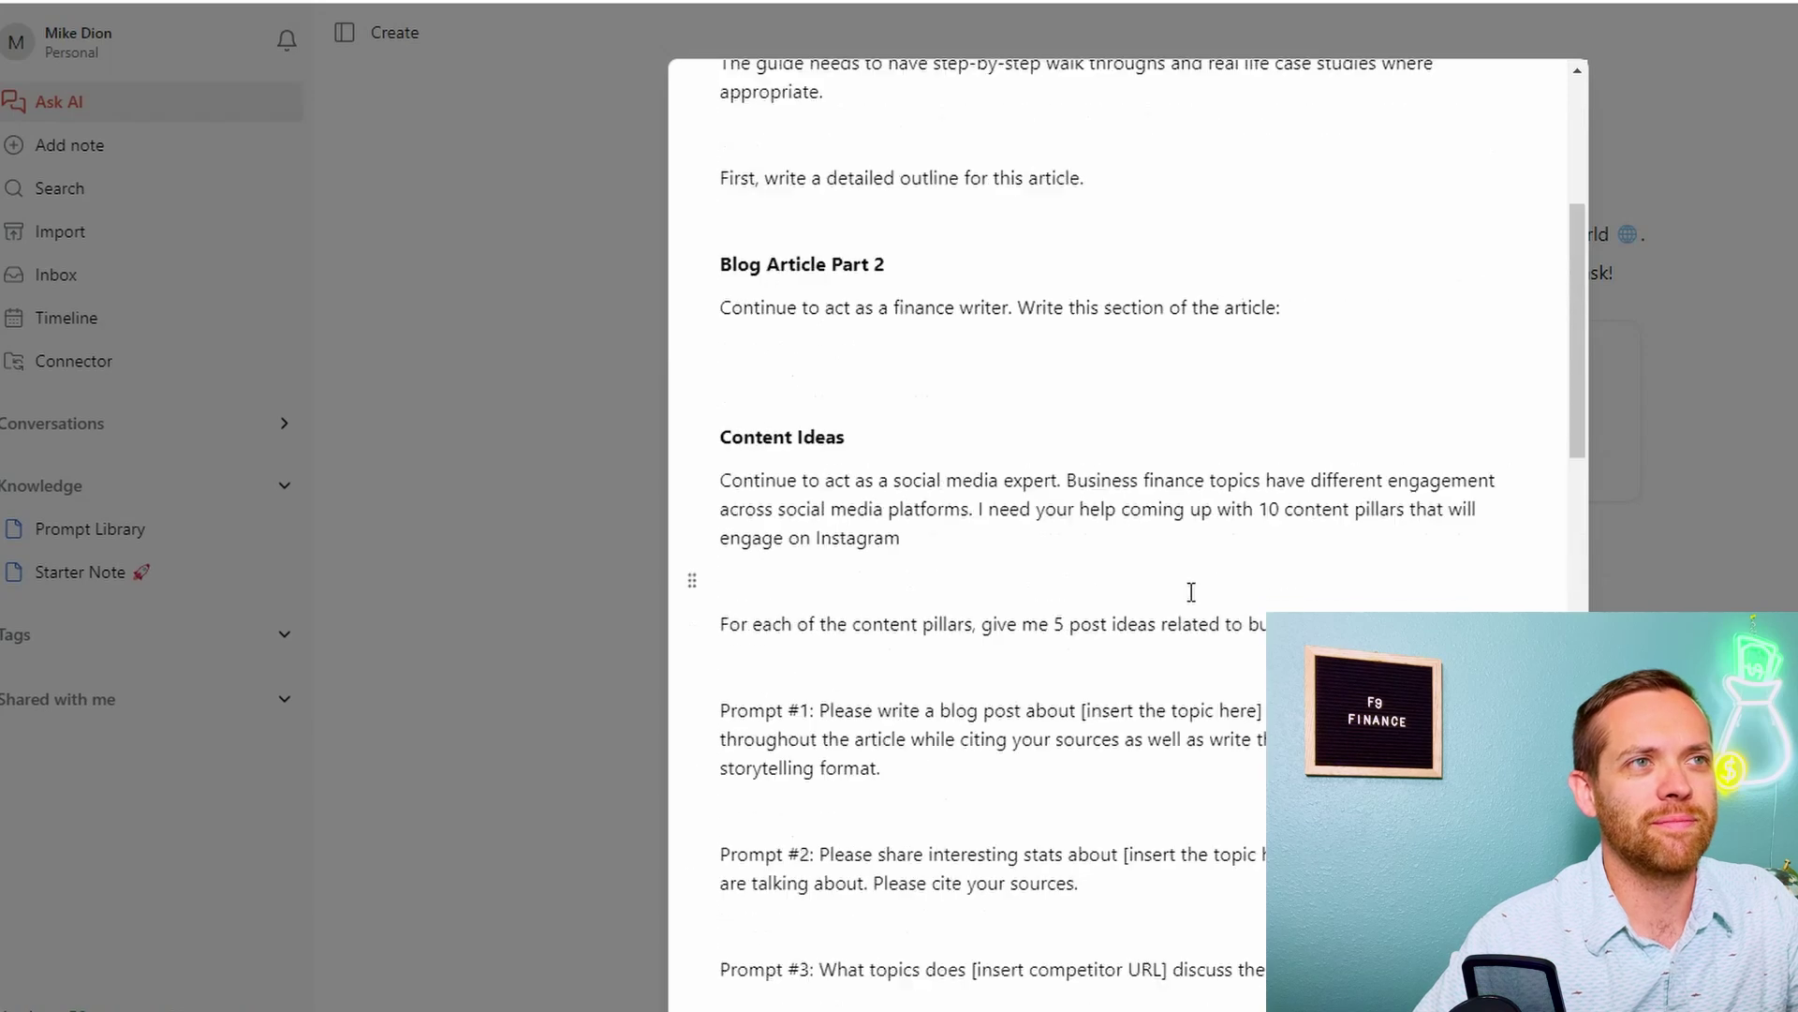
{"action": "left_click", "coordinate": [1502, 112]}
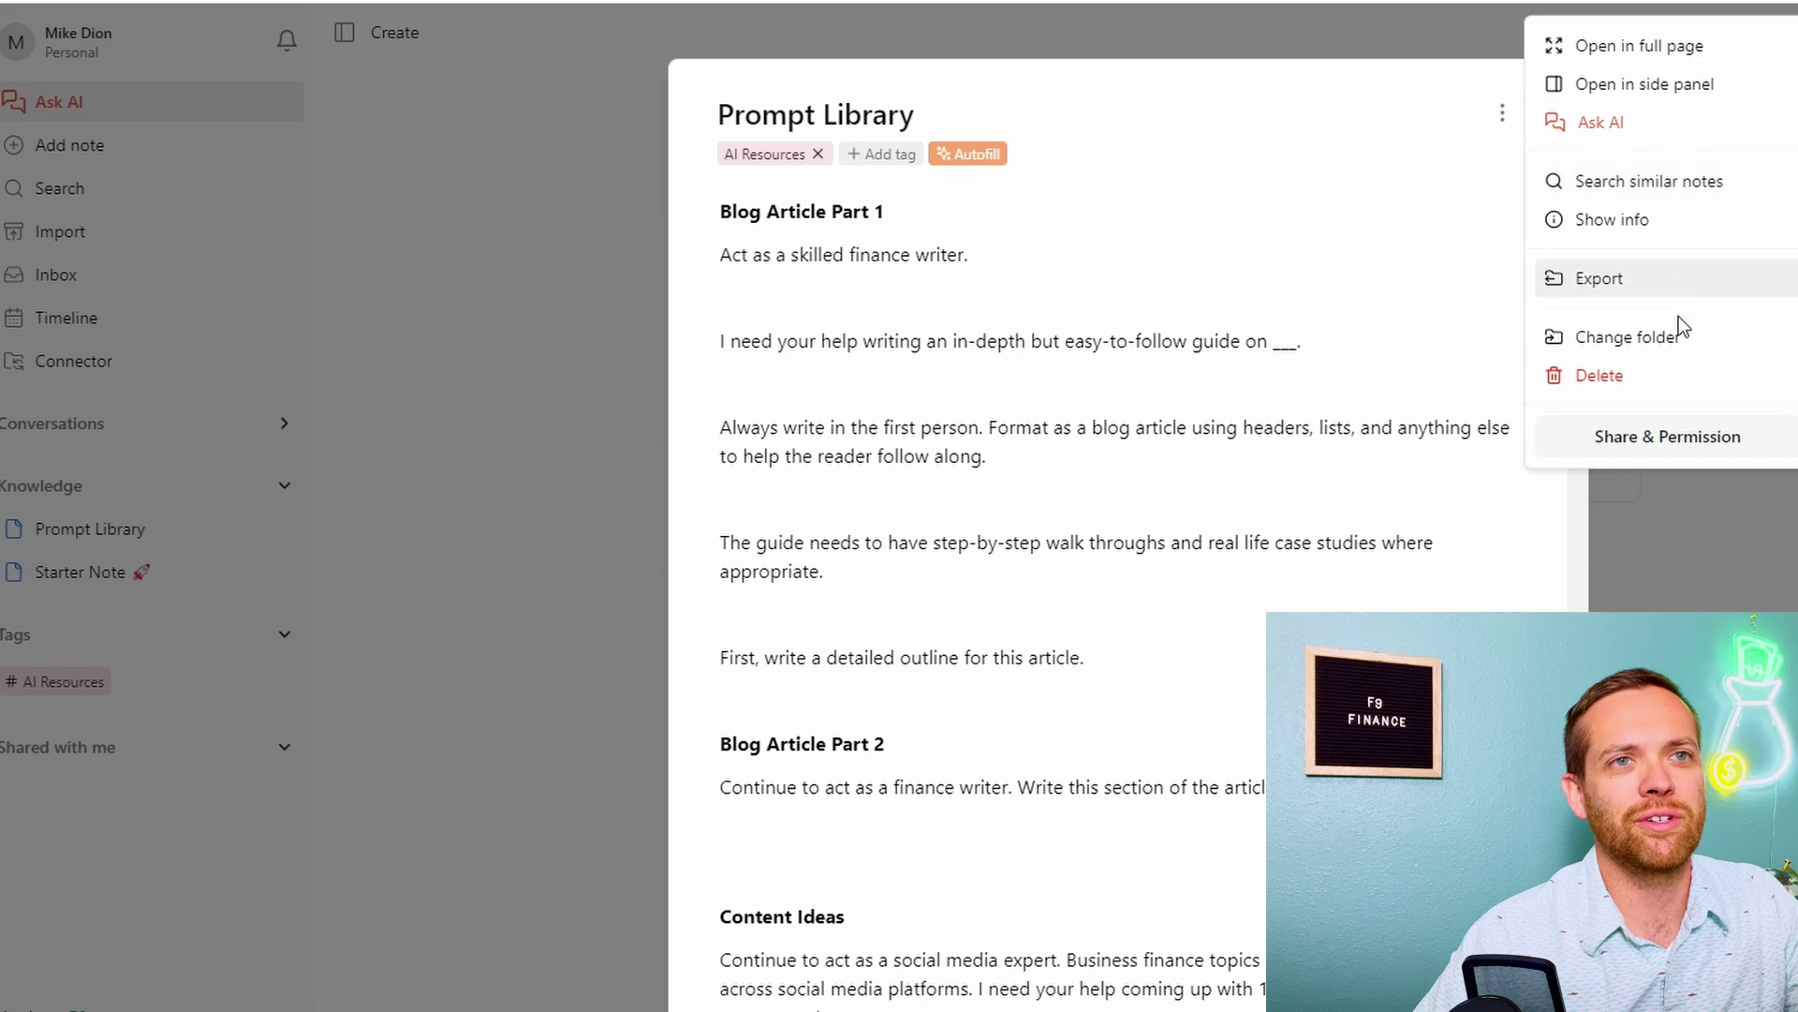
{"action": "left_click", "coordinate": [1676, 539]}
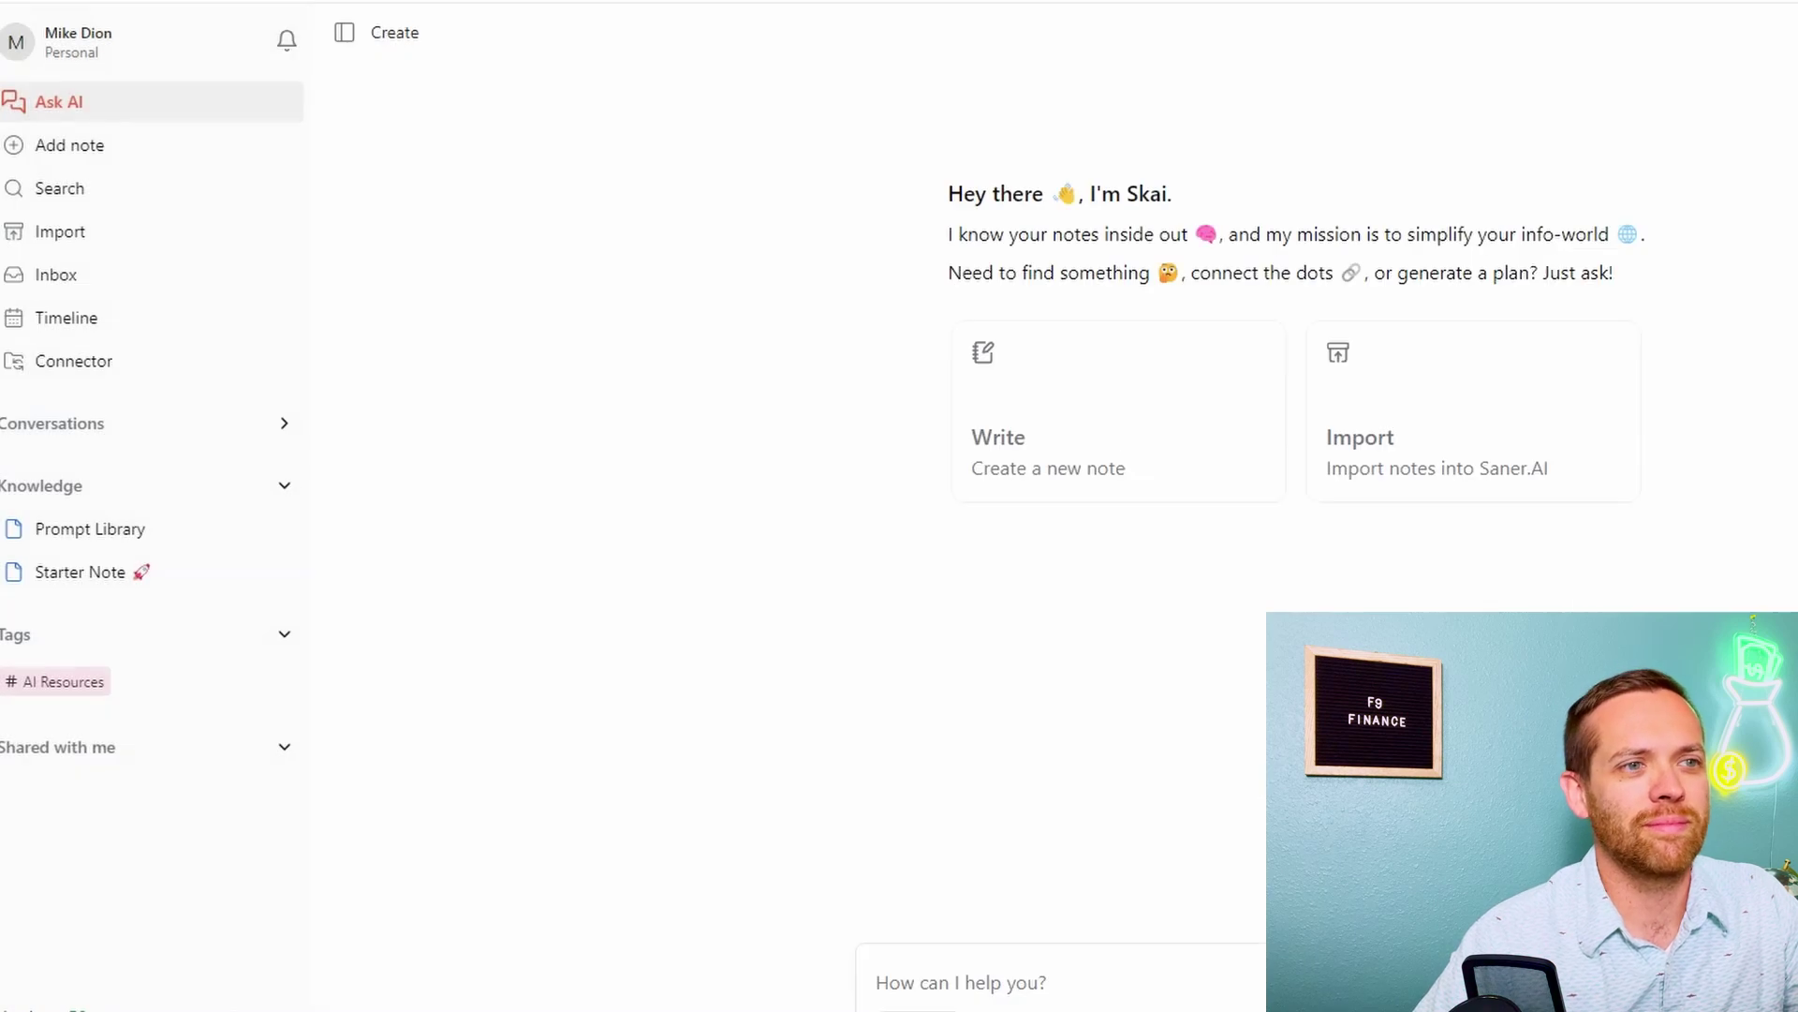
{"action": "left_click", "coordinate": [134, 548]}
{"action": "left_click", "coordinate": [405, 368]}
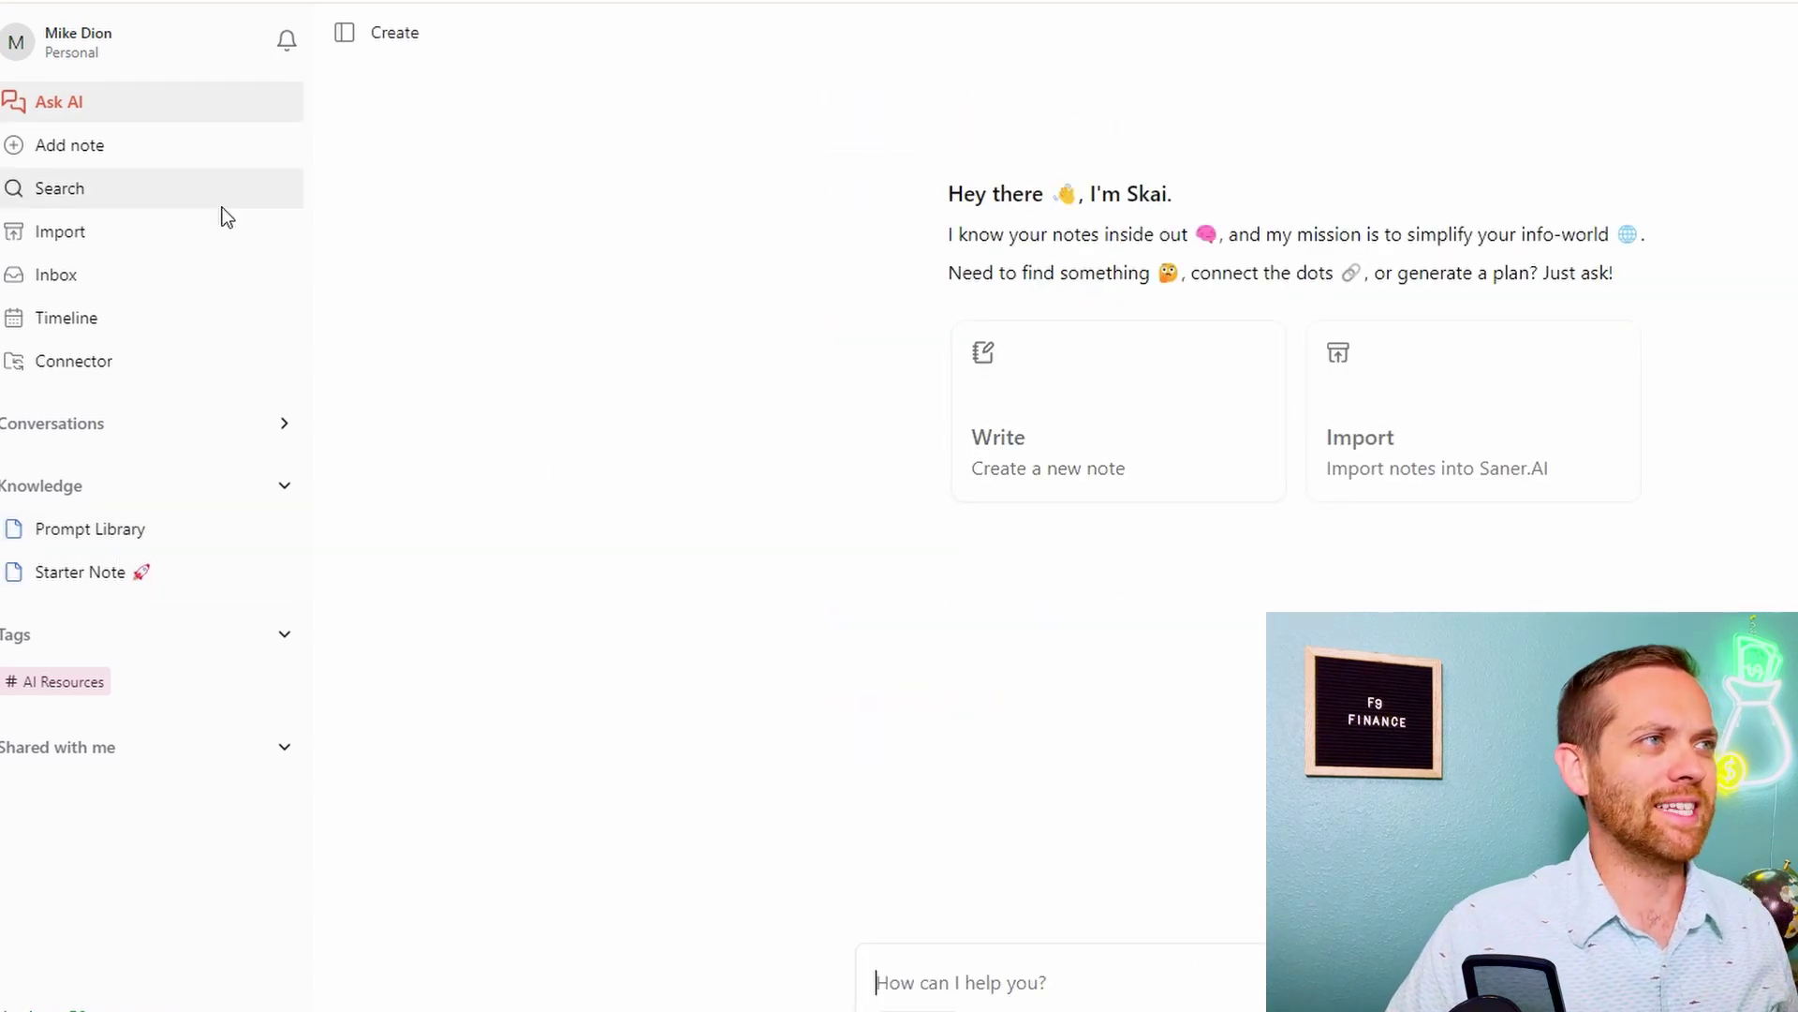
Look at the blank note editor, the note search and the data import options, closing each one
{"action": "left_click", "coordinate": [169, 105]}
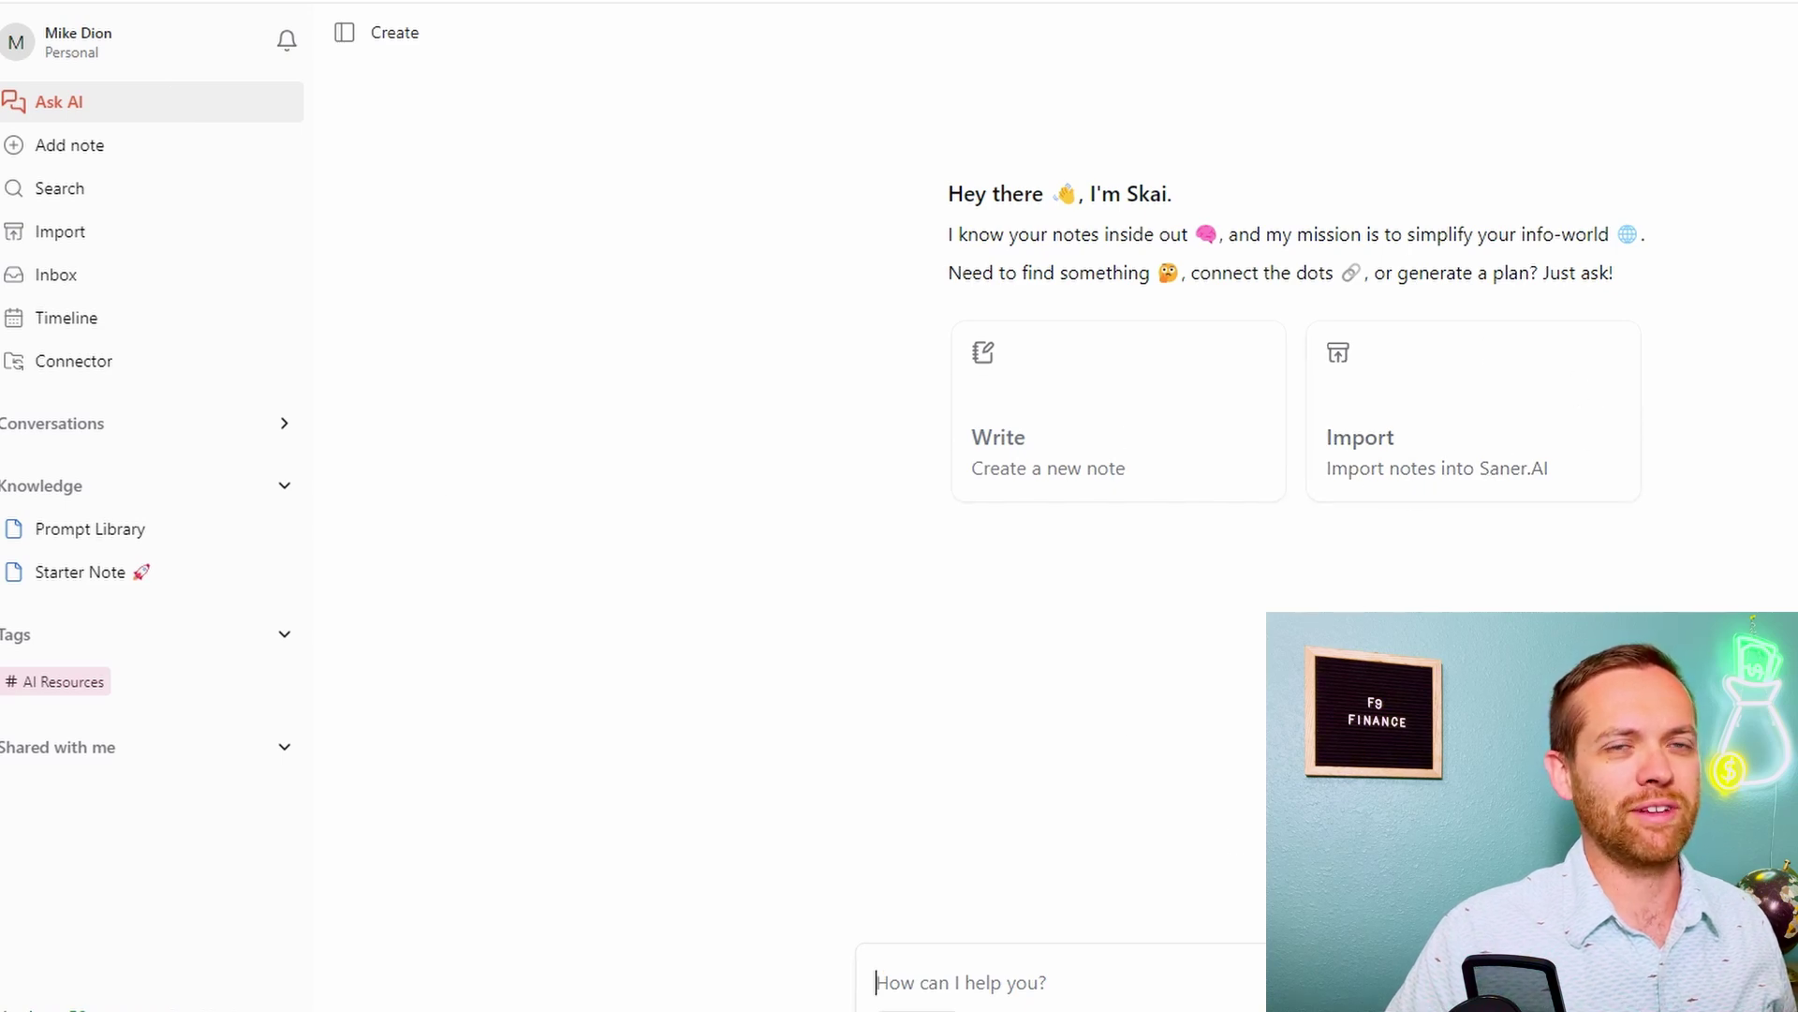
{"action": "left_click", "coordinate": [82, 150]}
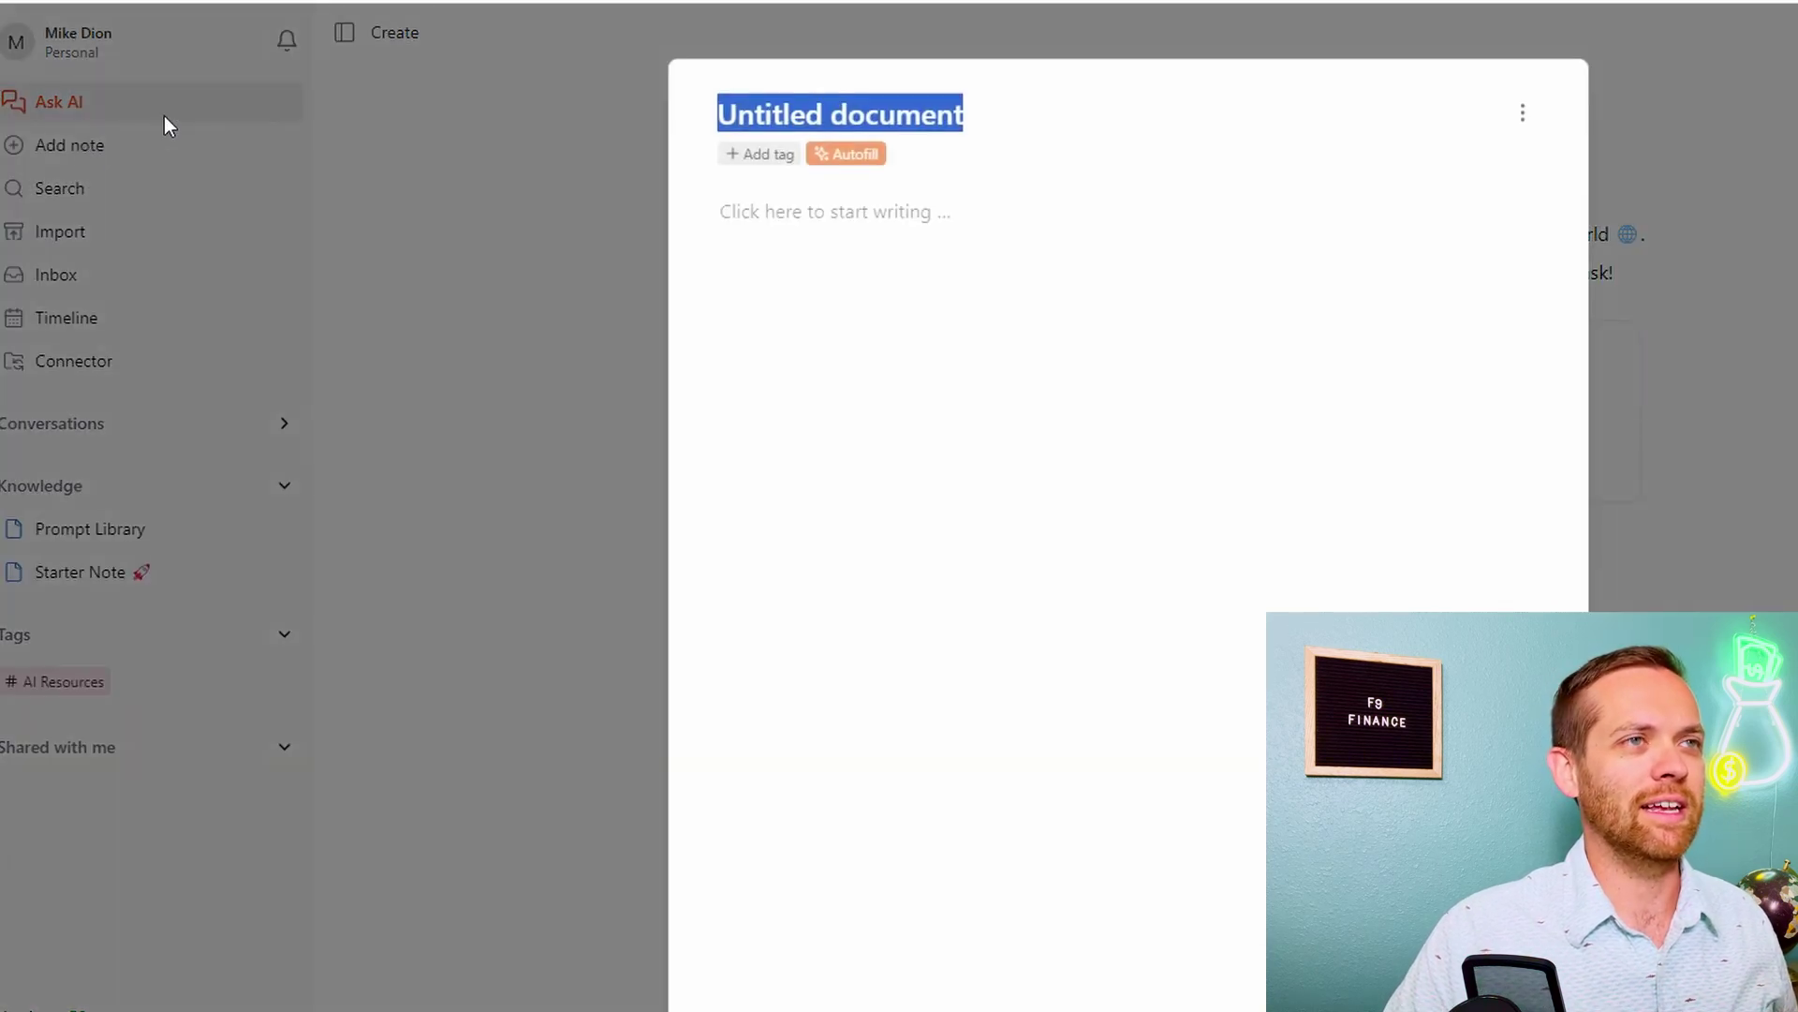
{"action": "left_click", "coordinate": [1657, 142]}
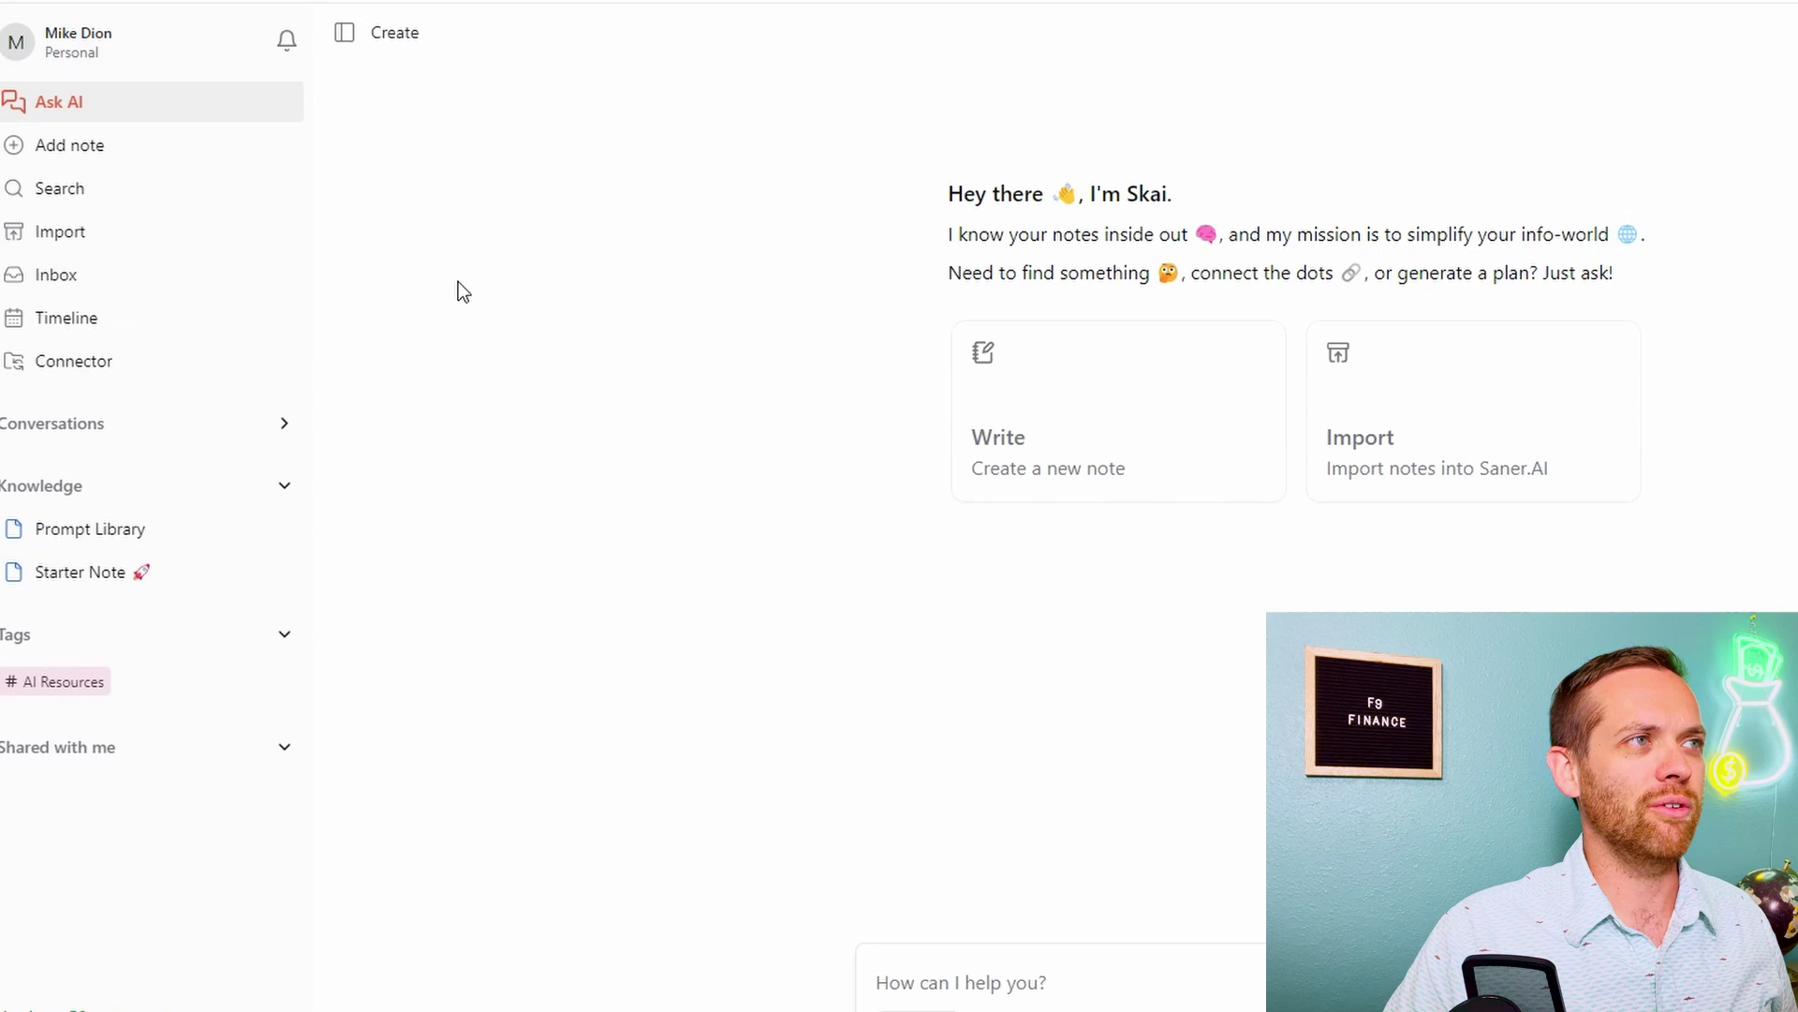
{"action": "left_click", "coordinate": [166, 195]}
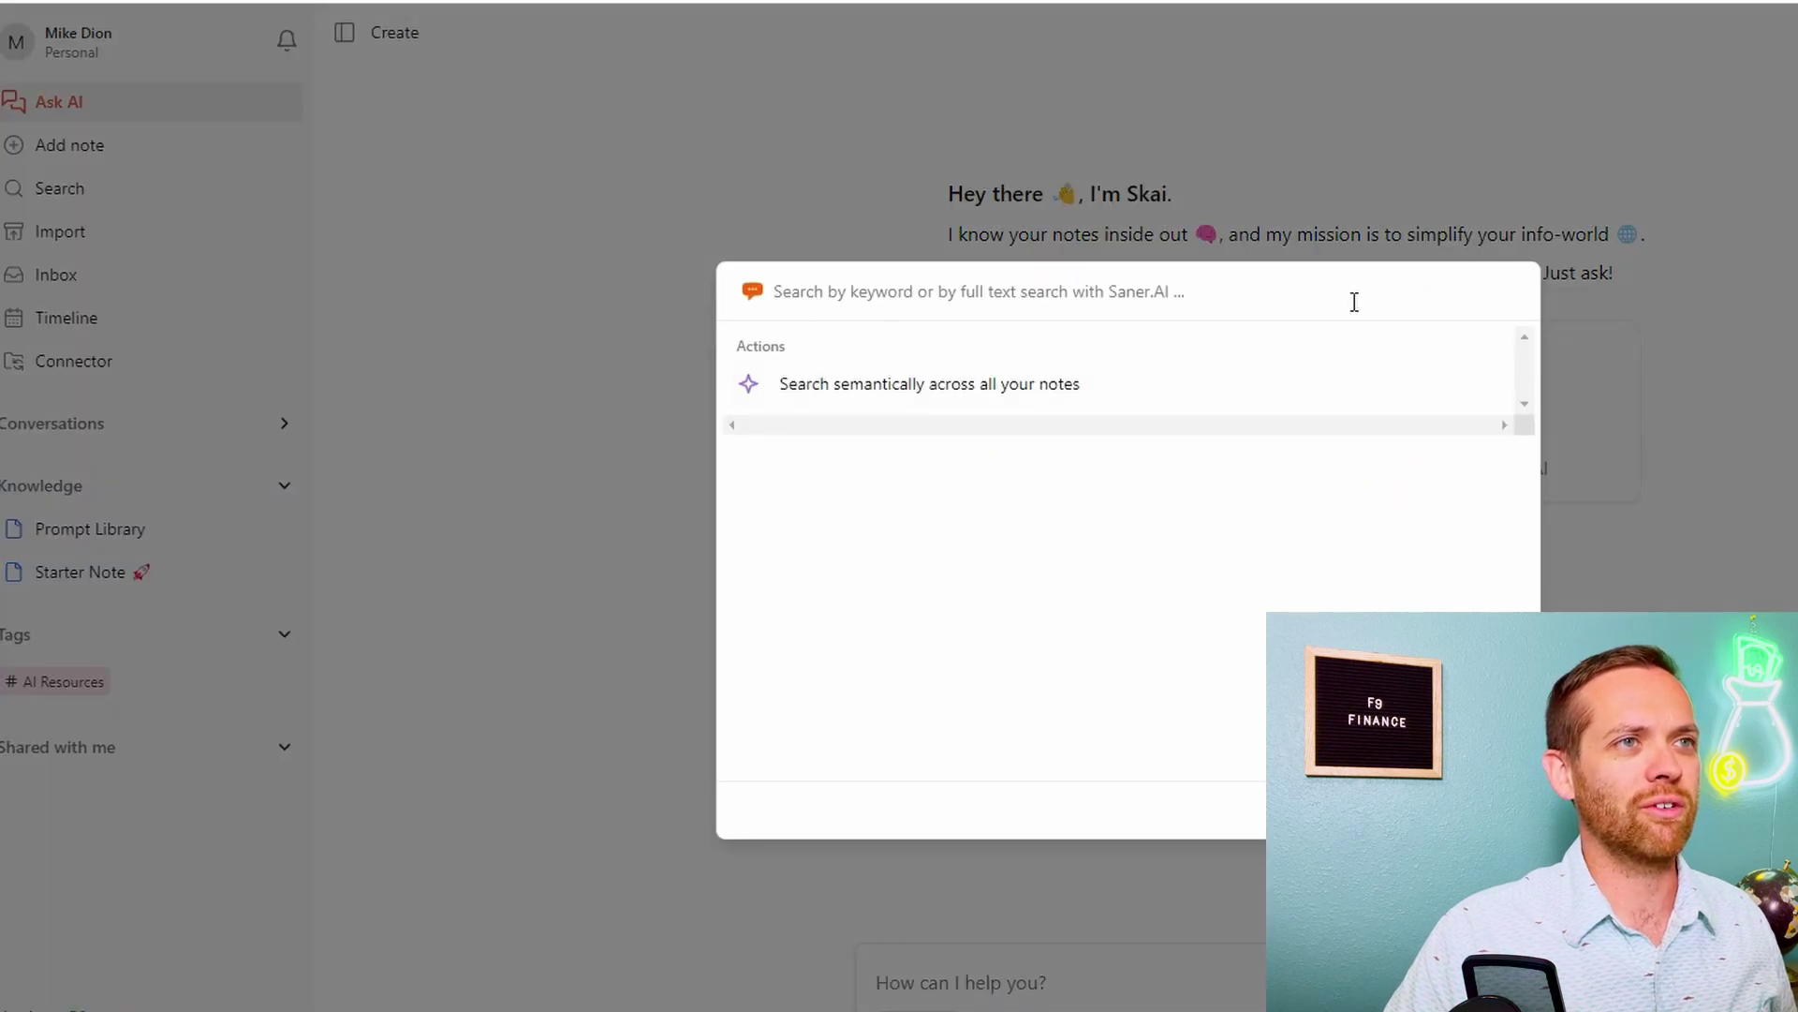
{"action": "left_click", "coordinate": [538, 328]}
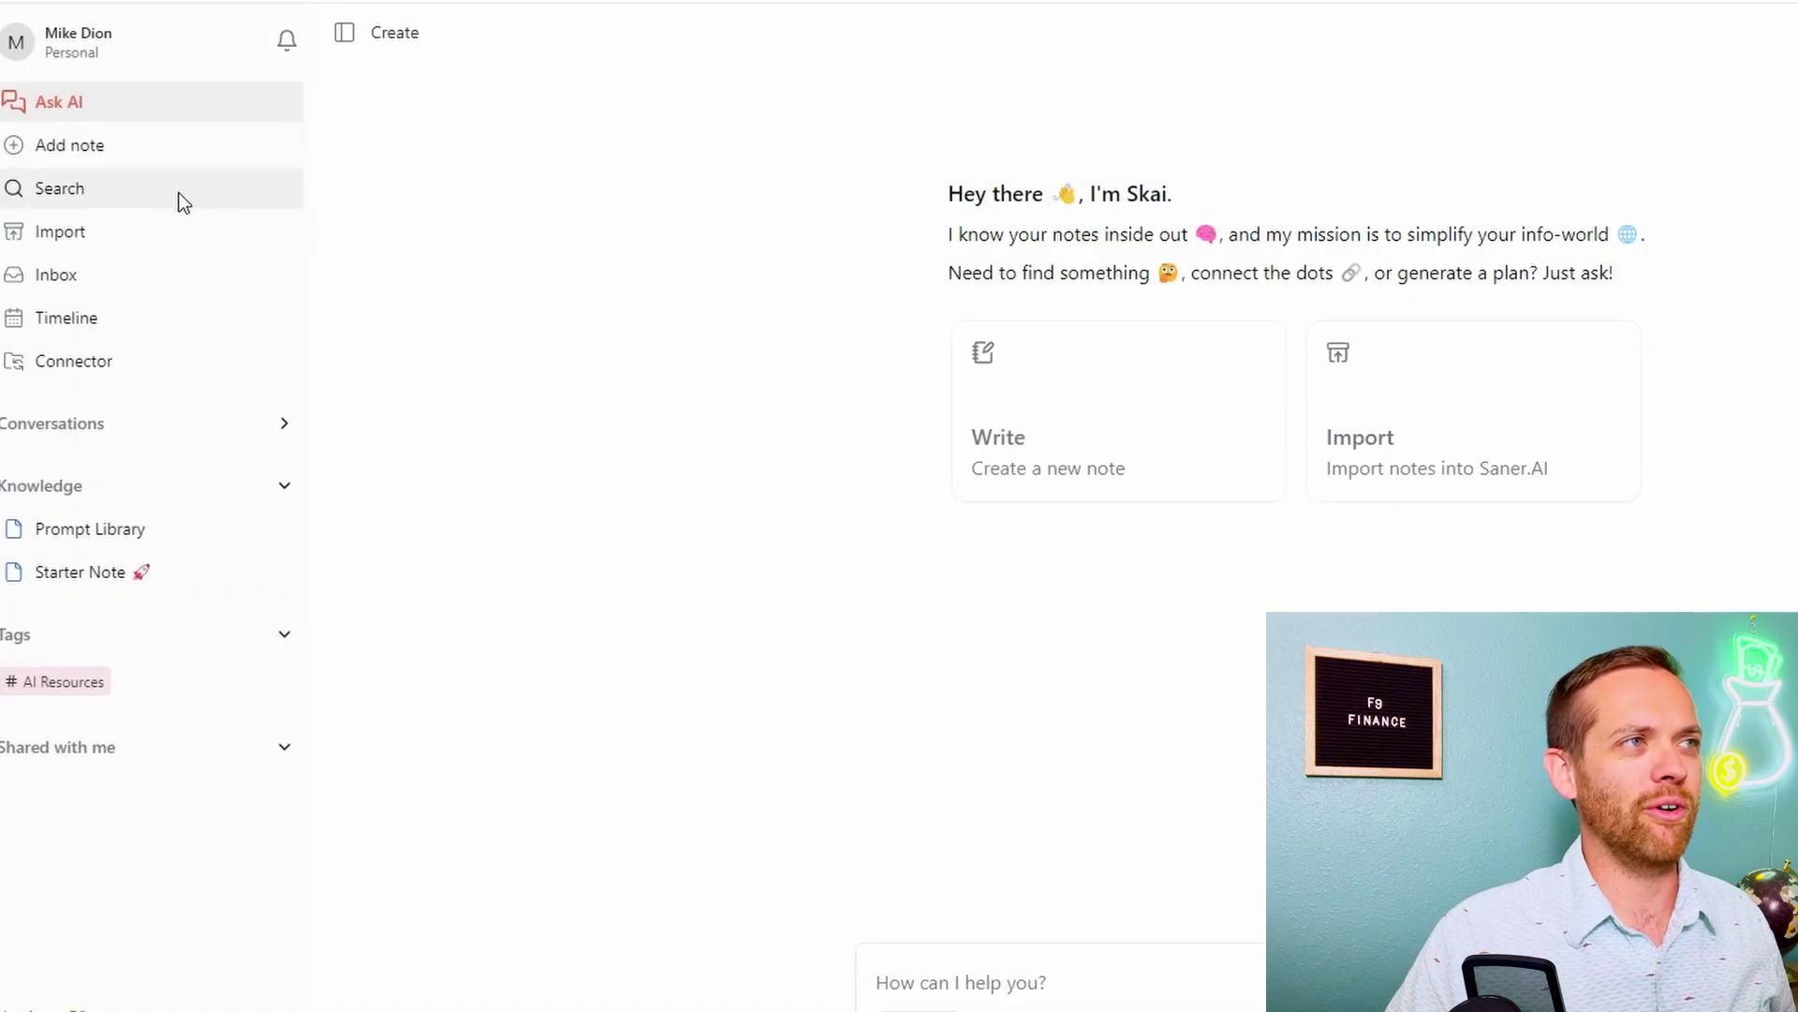
{"action": "left_click", "coordinate": [172, 245]}
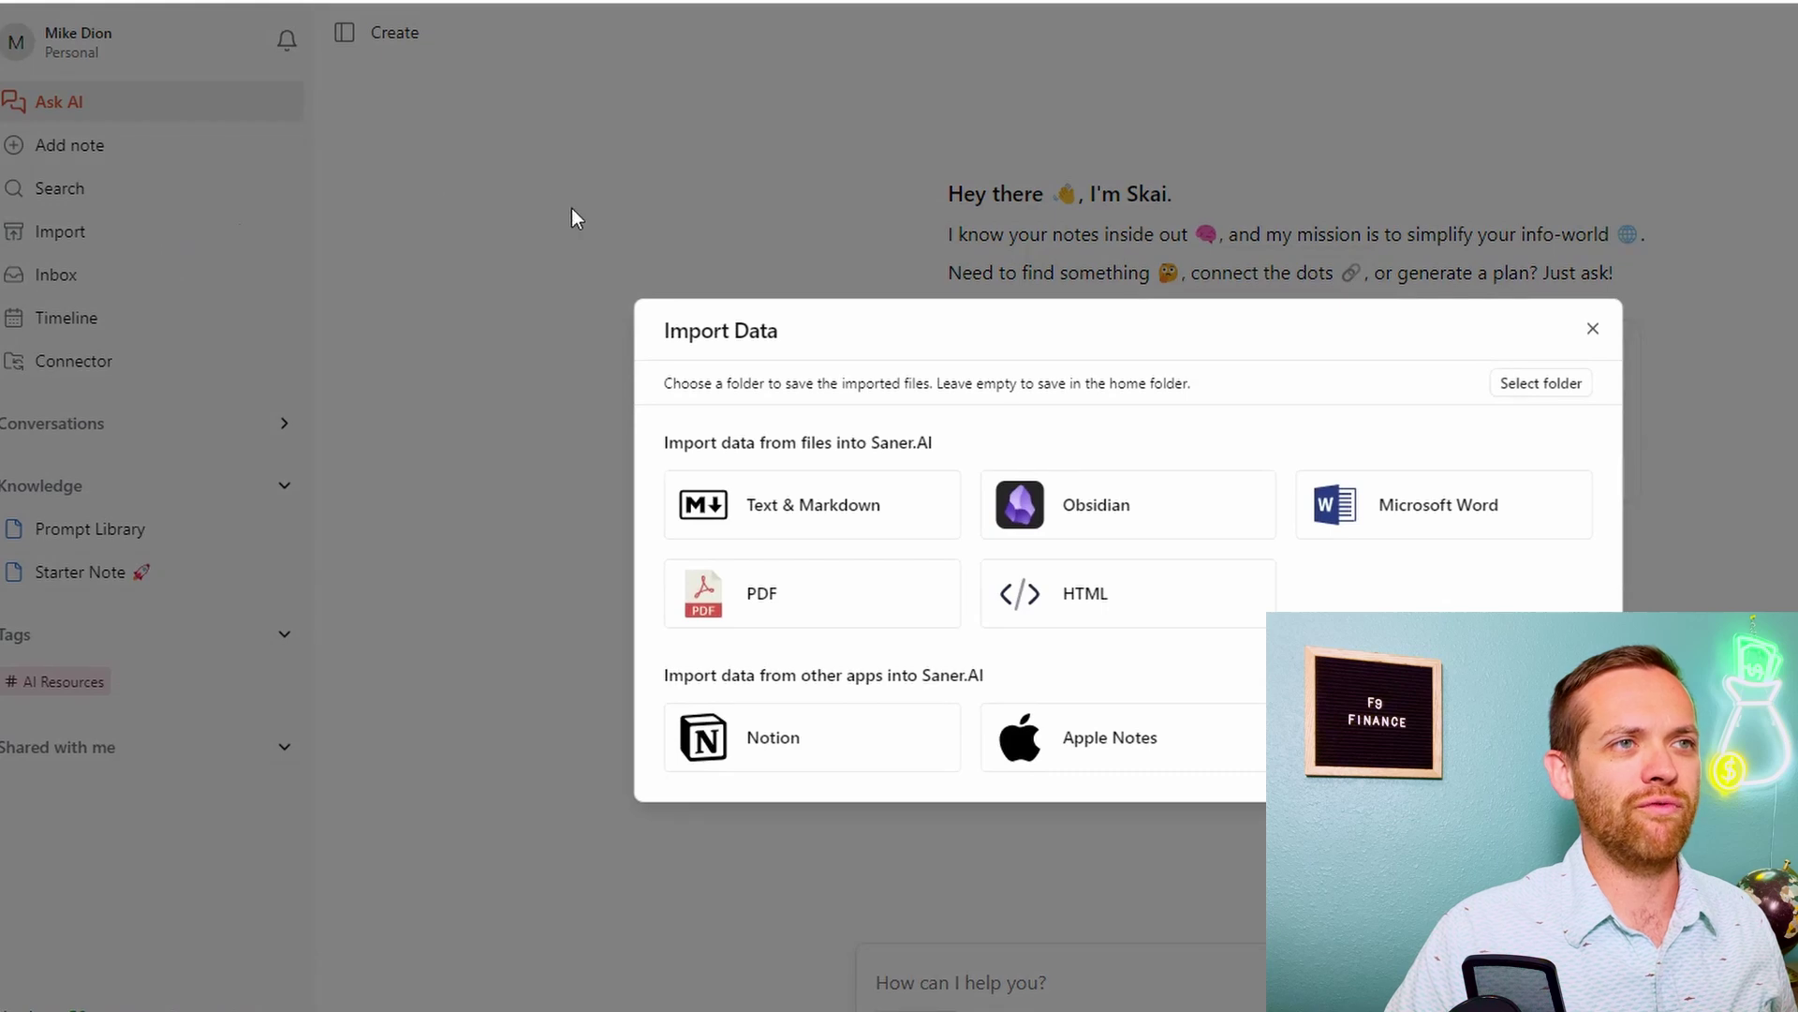
{"action": "left_click", "coordinate": [1592, 329]}
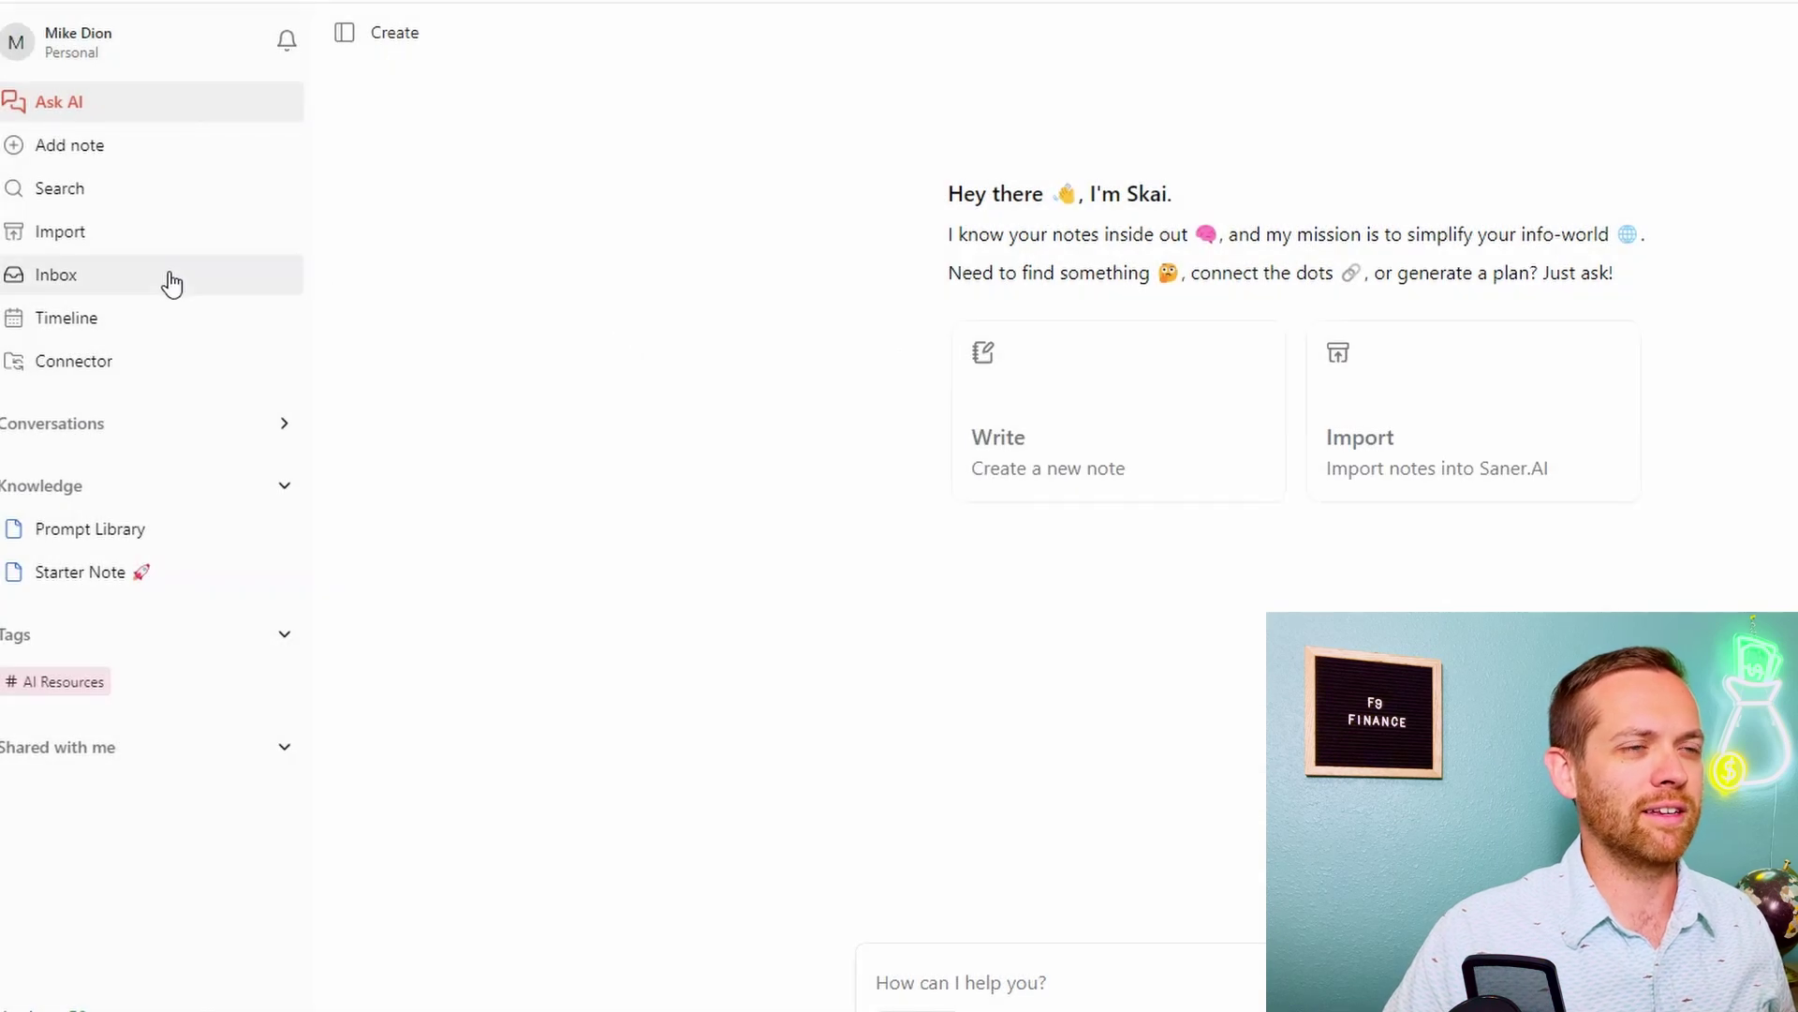
View the Inbox and today's Timeline, and check the Google Drive connector before closing it
{"action": "left_click", "coordinate": [168, 281]}
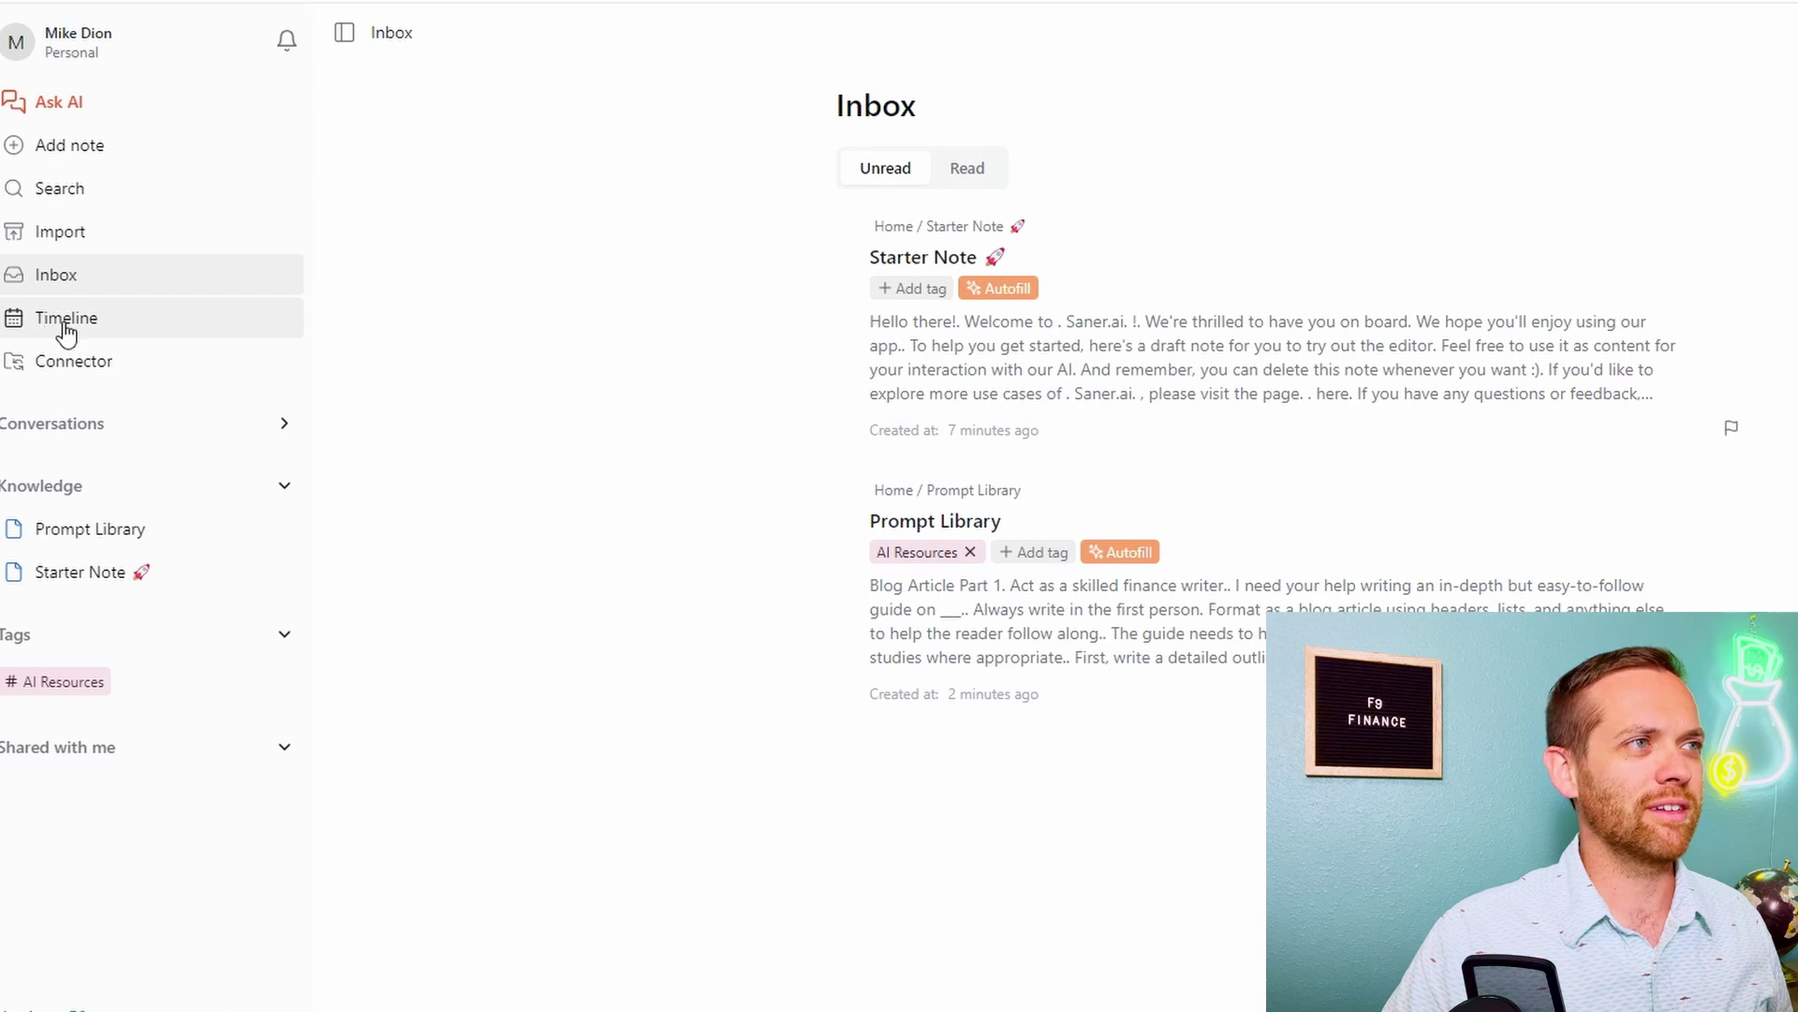
{"action": "left_click", "coordinate": [65, 323]}
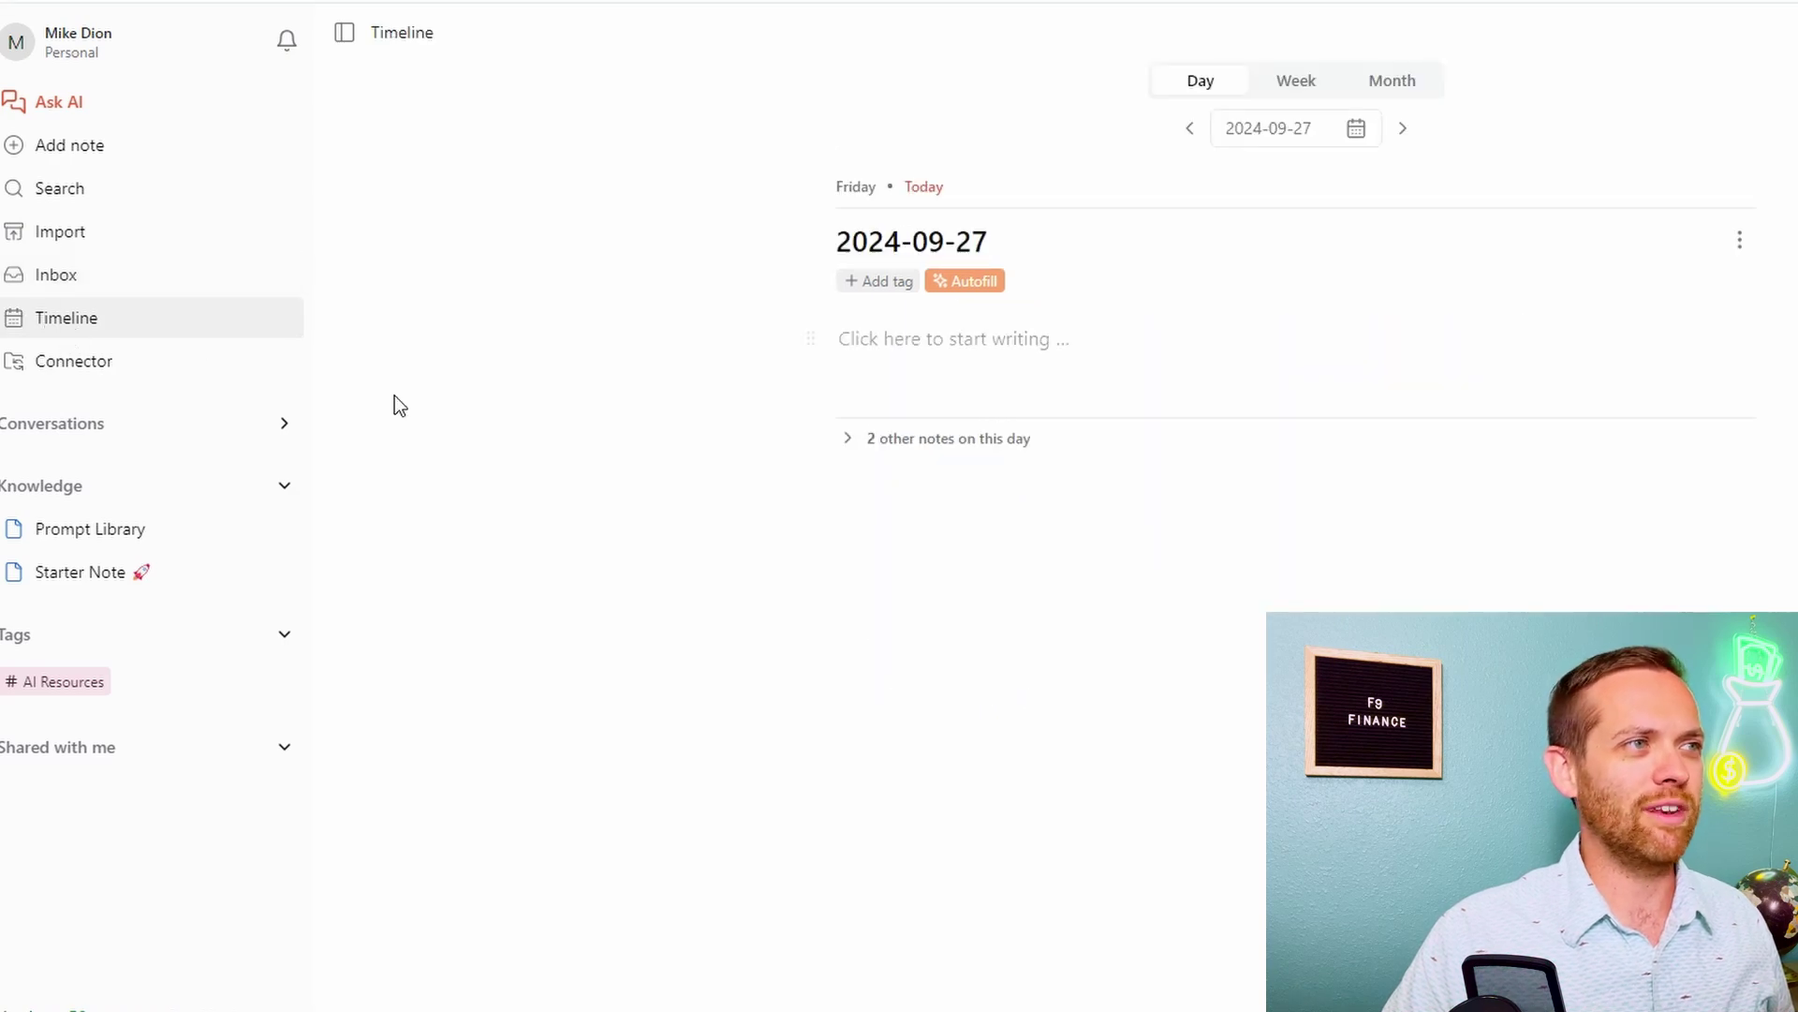
{"action": "left_click", "coordinate": [120, 365]}
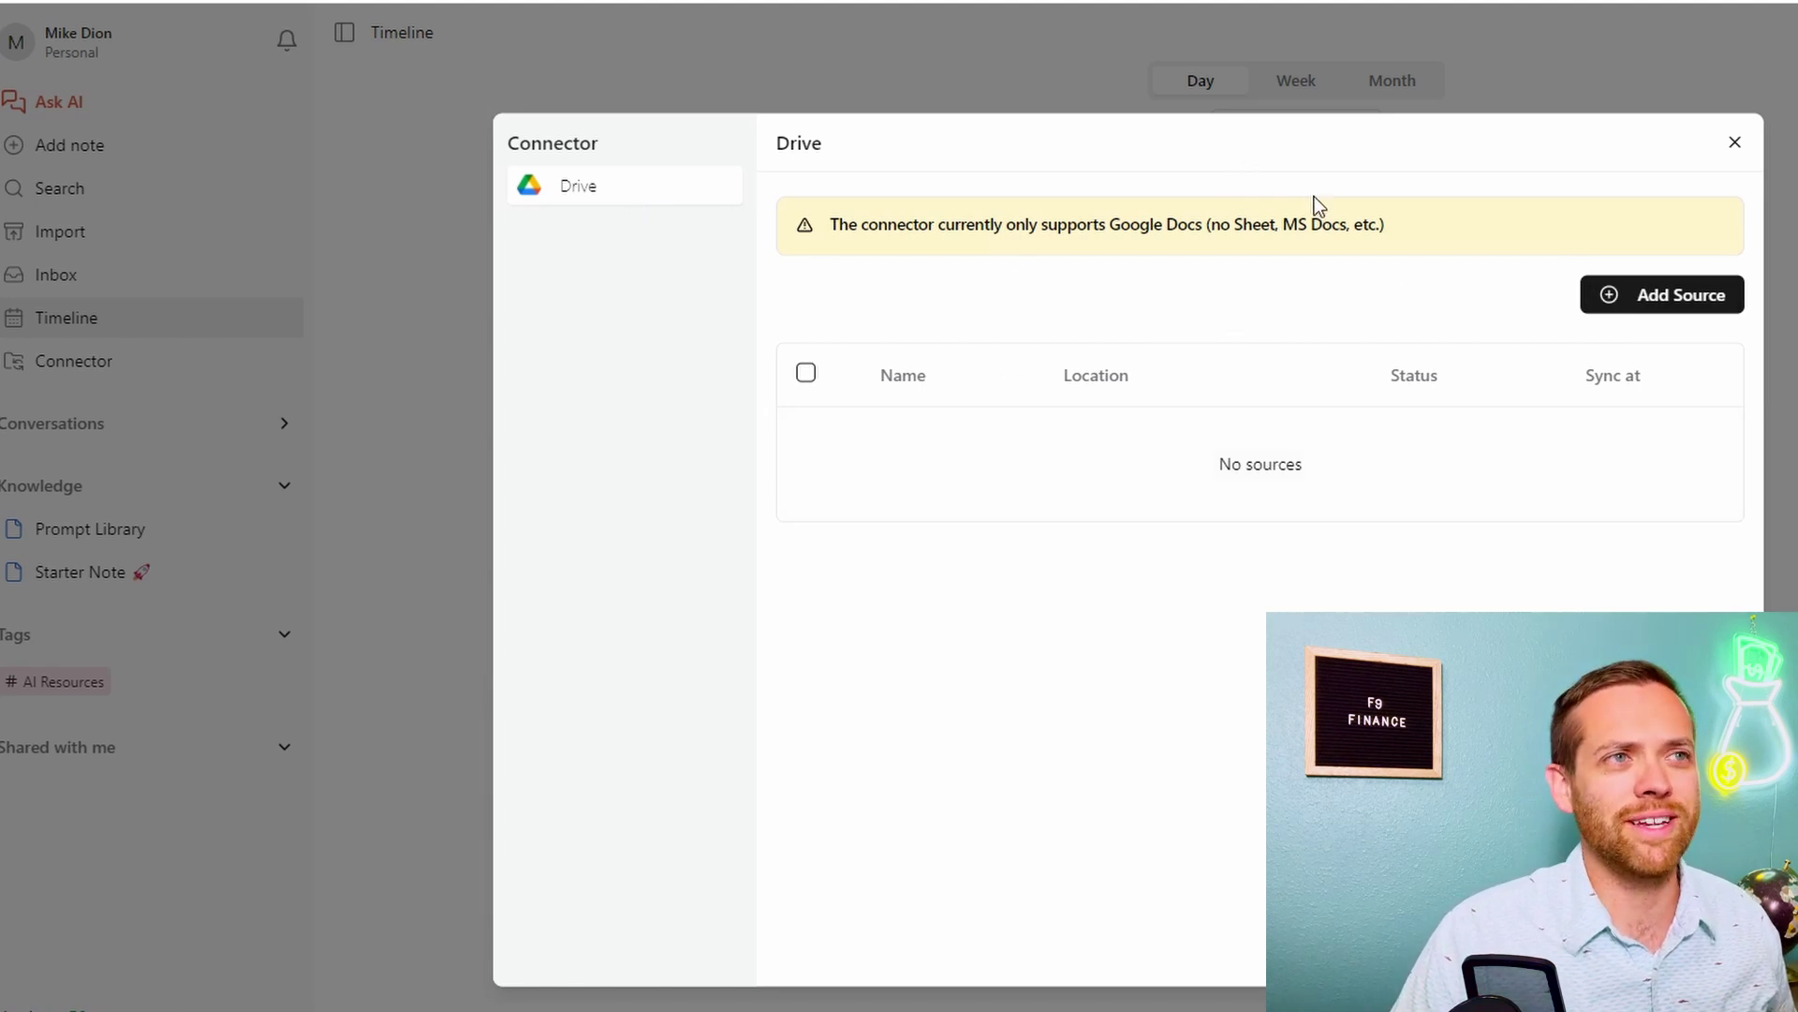
{"action": "left_click", "coordinate": [1731, 150]}
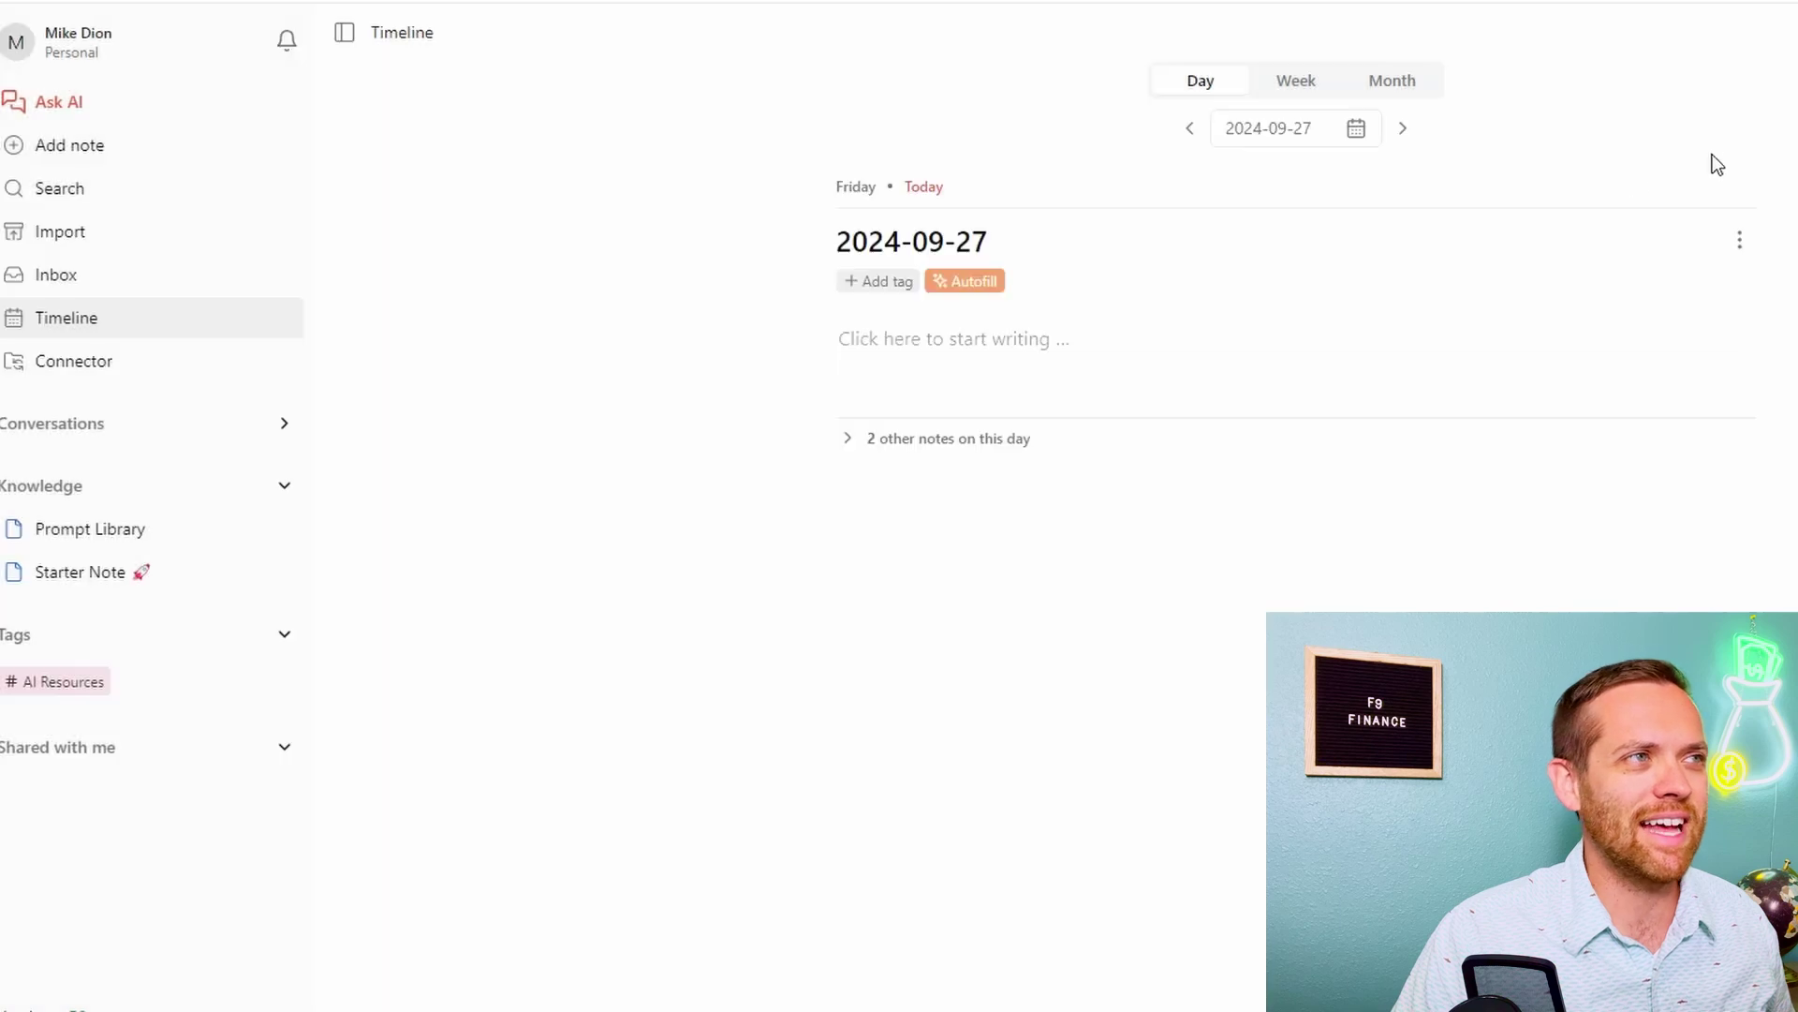
Briefly open and close the note search, and collapse the Conversations and Shared with me sections
{"action": "left_click", "coordinate": [201, 188]}
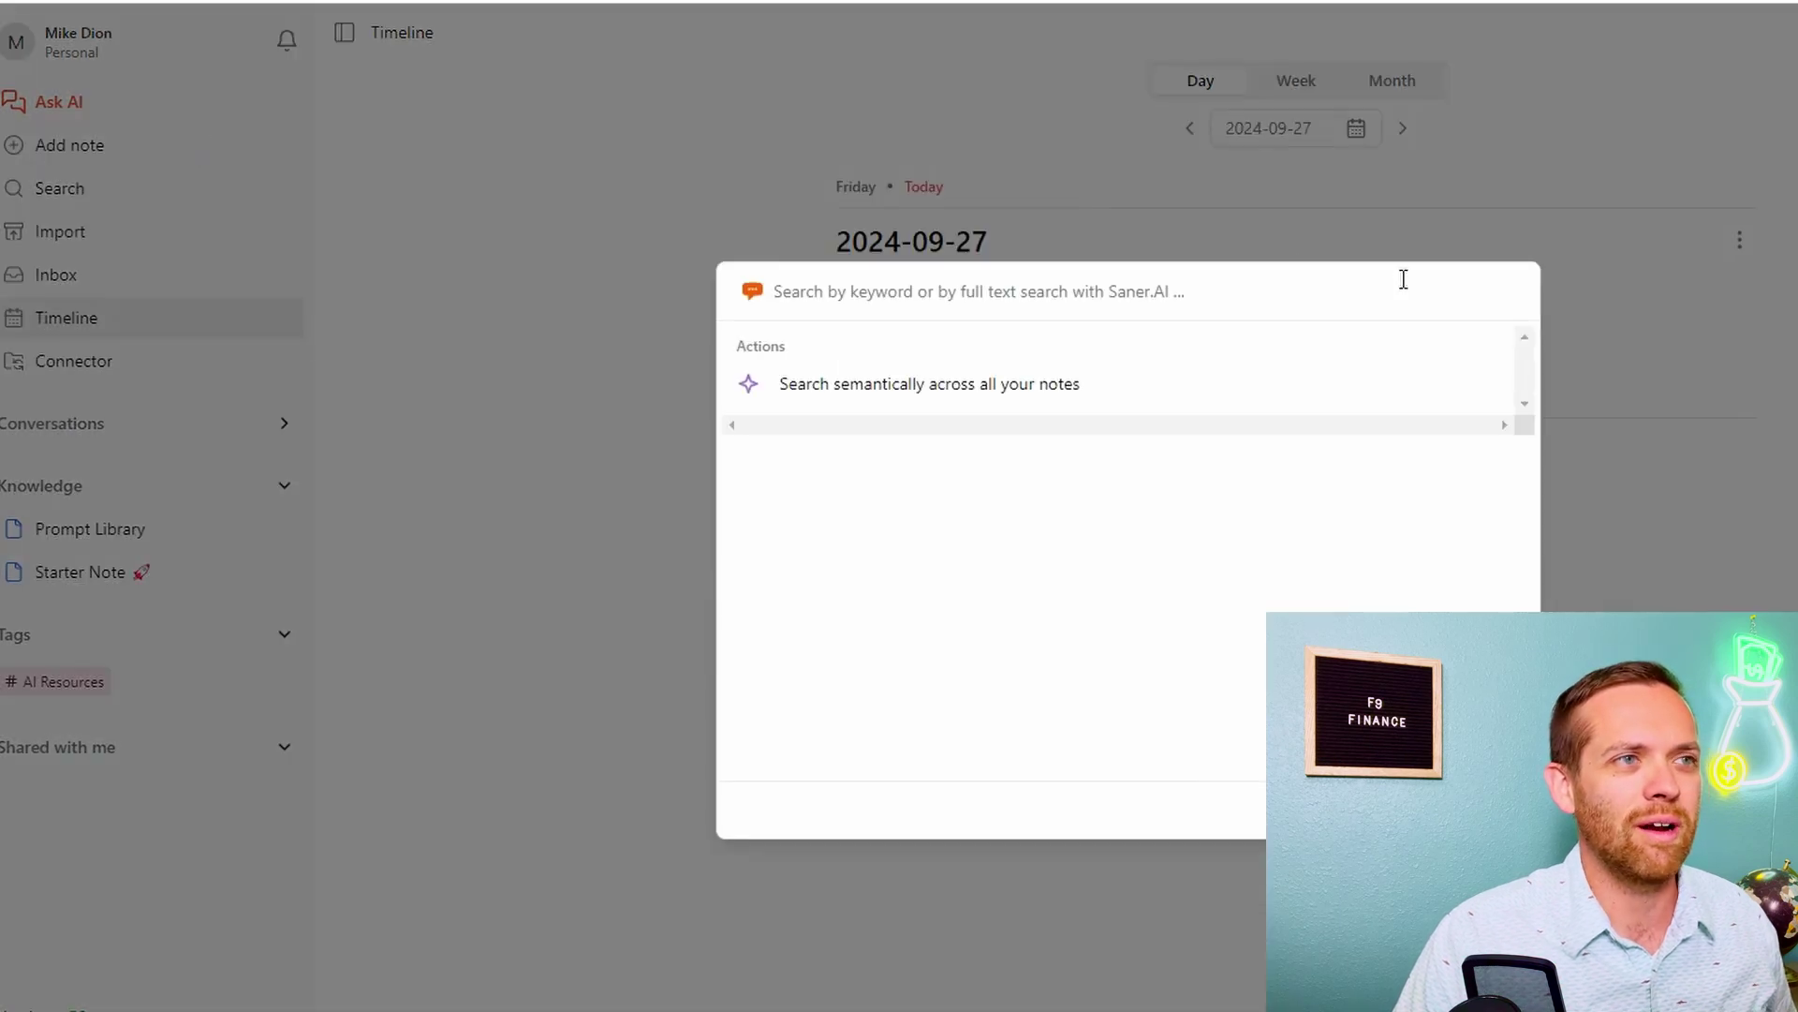
{"action": "left_click", "coordinate": [1688, 314]}
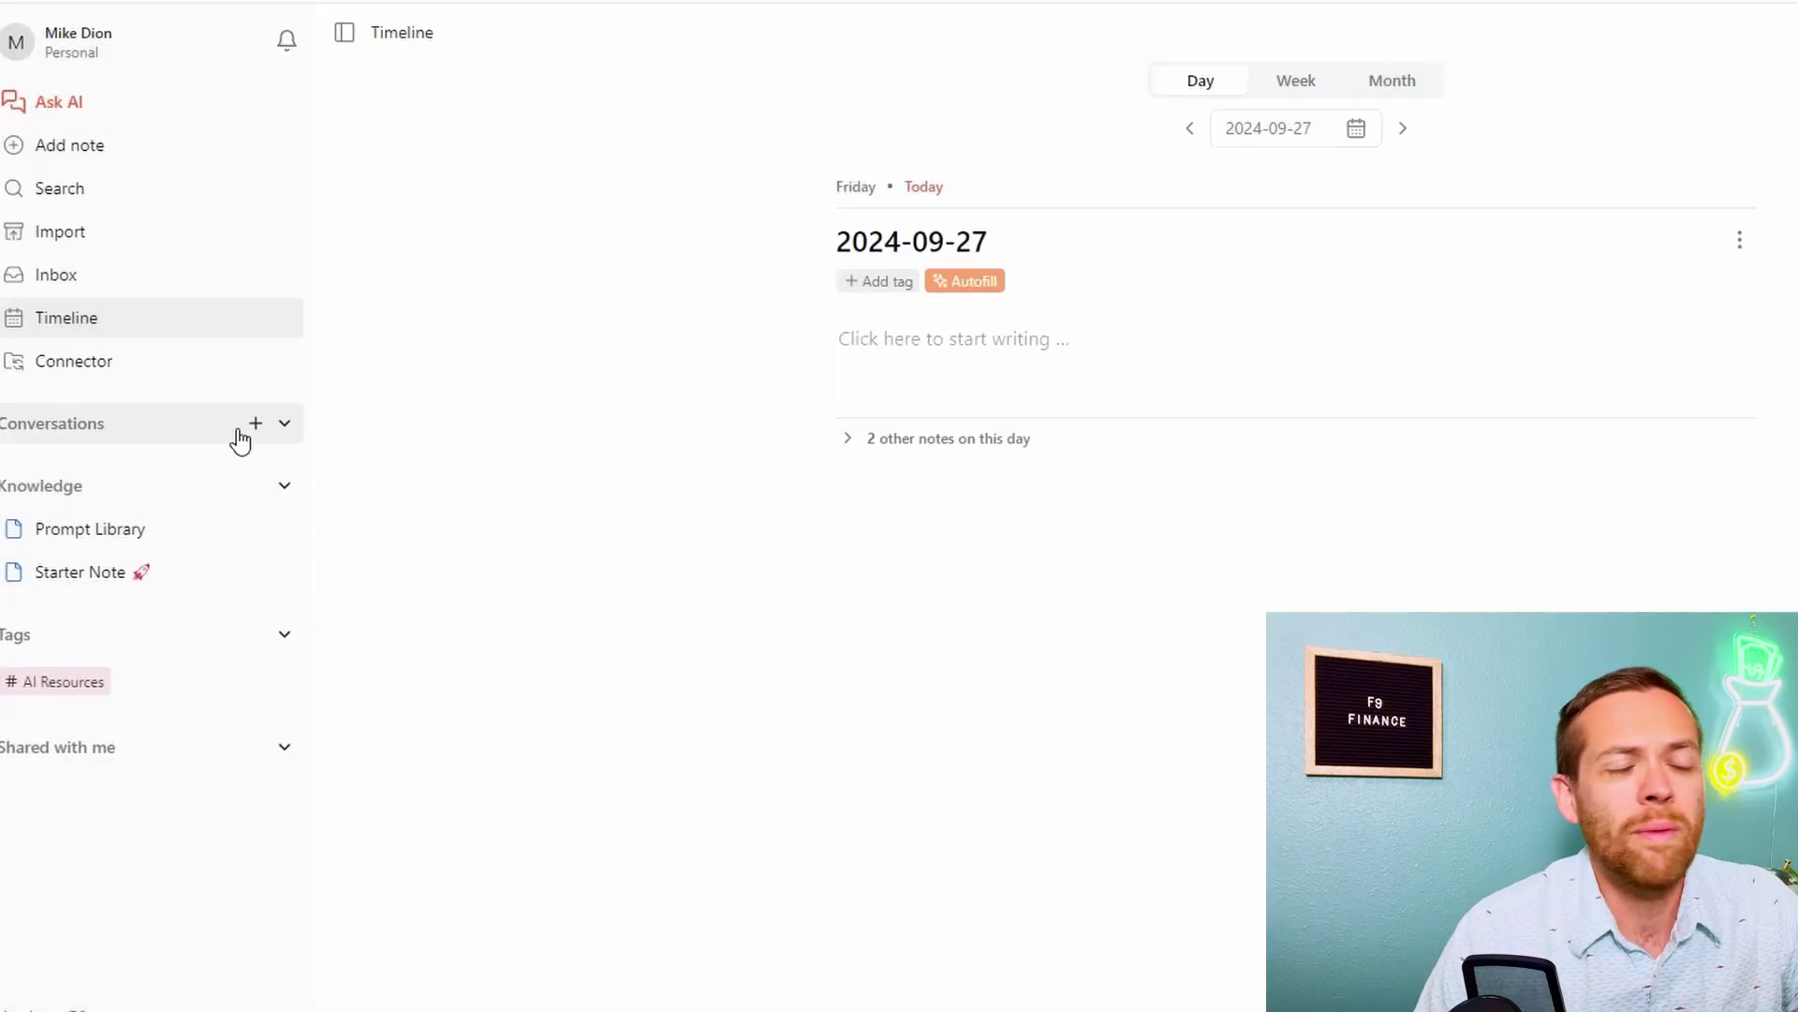
{"action": "left_click", "coordinate": [285, 431]}
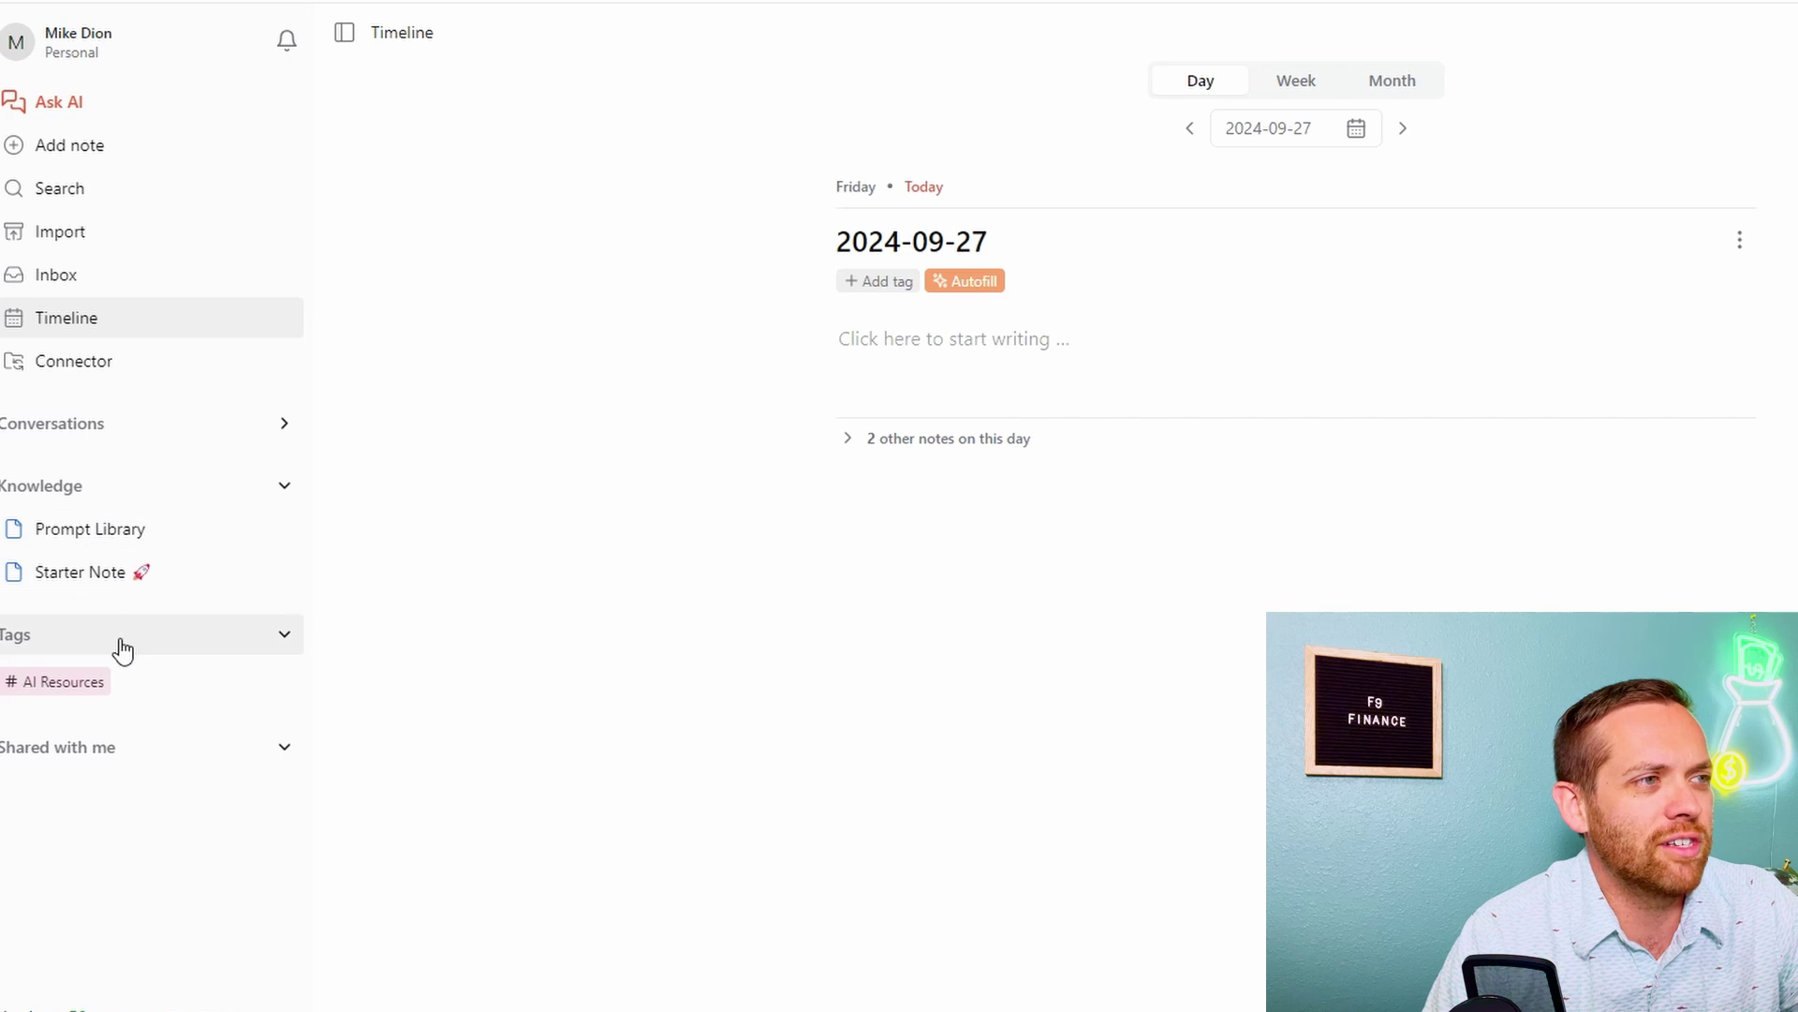
{"action": "left_click", "coordinate": [142, 747]}
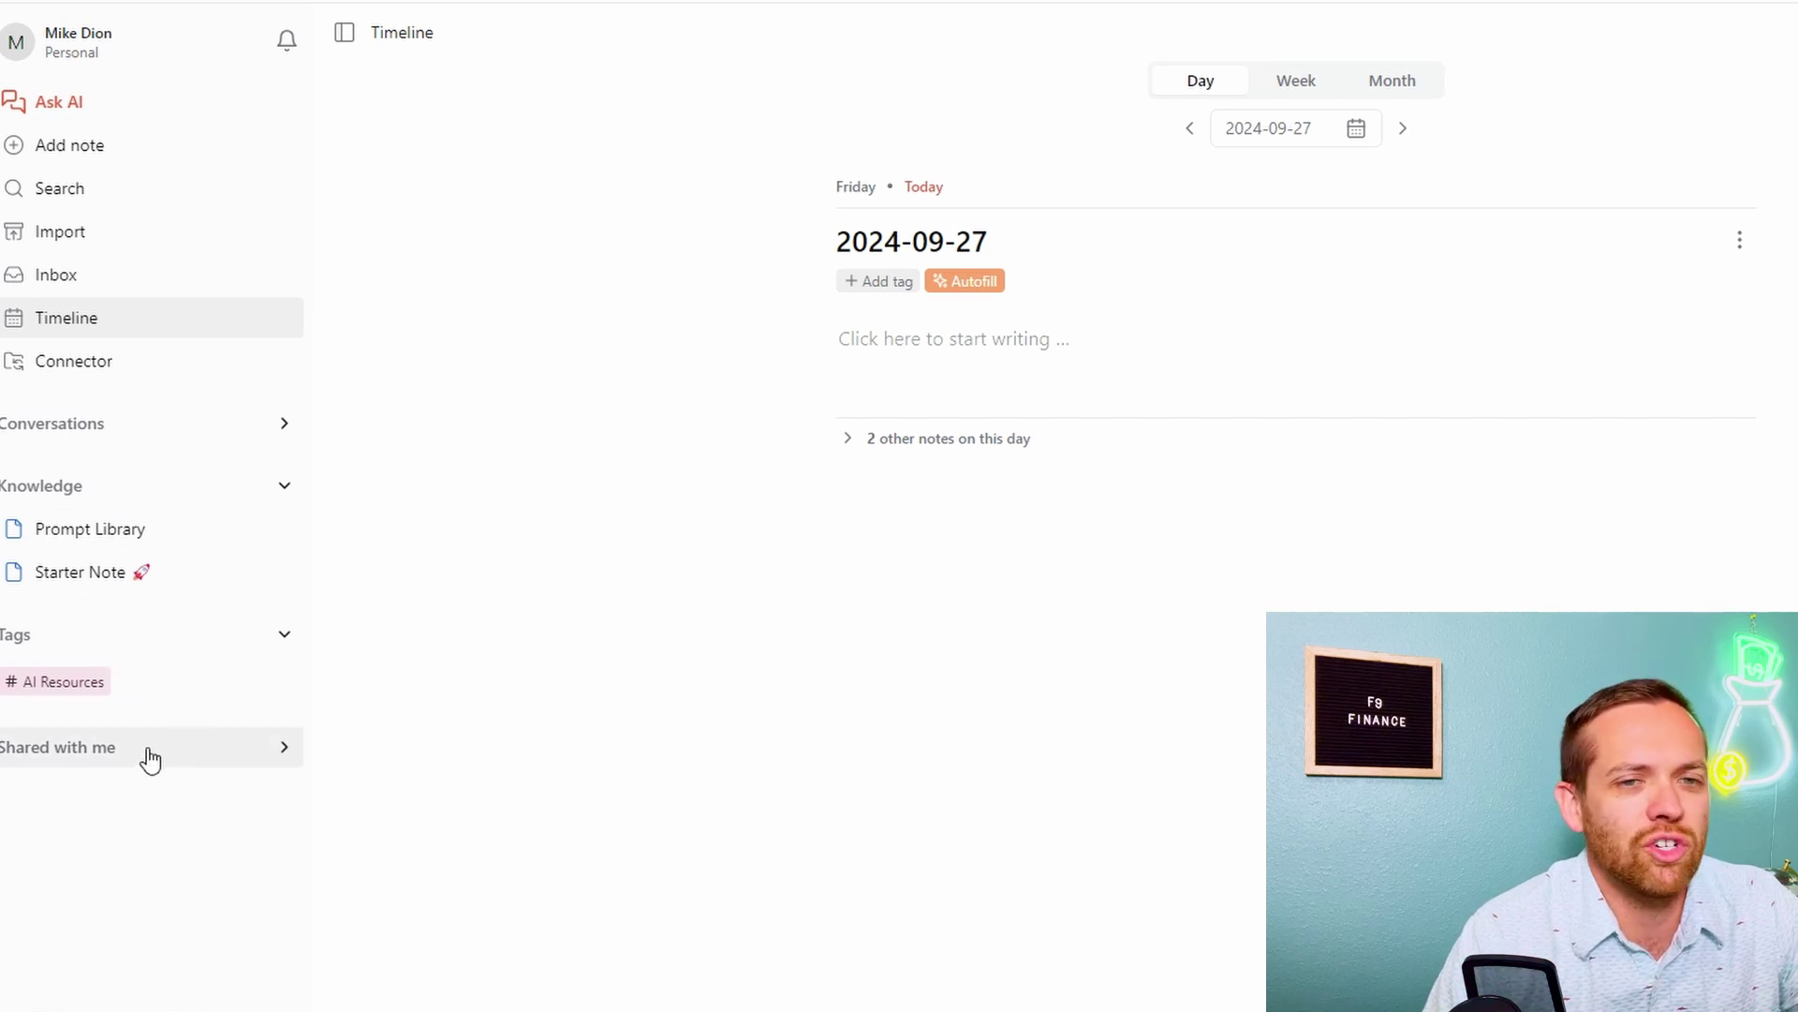
Ask Skai how to use the app, starting with "Good Morning, I am new to Saner.AI. What are the", and read its answer
{"action": "left_click", "coordinate": [75, 110]}
{"action": "left_click", "coordinate": [1116, 981]}
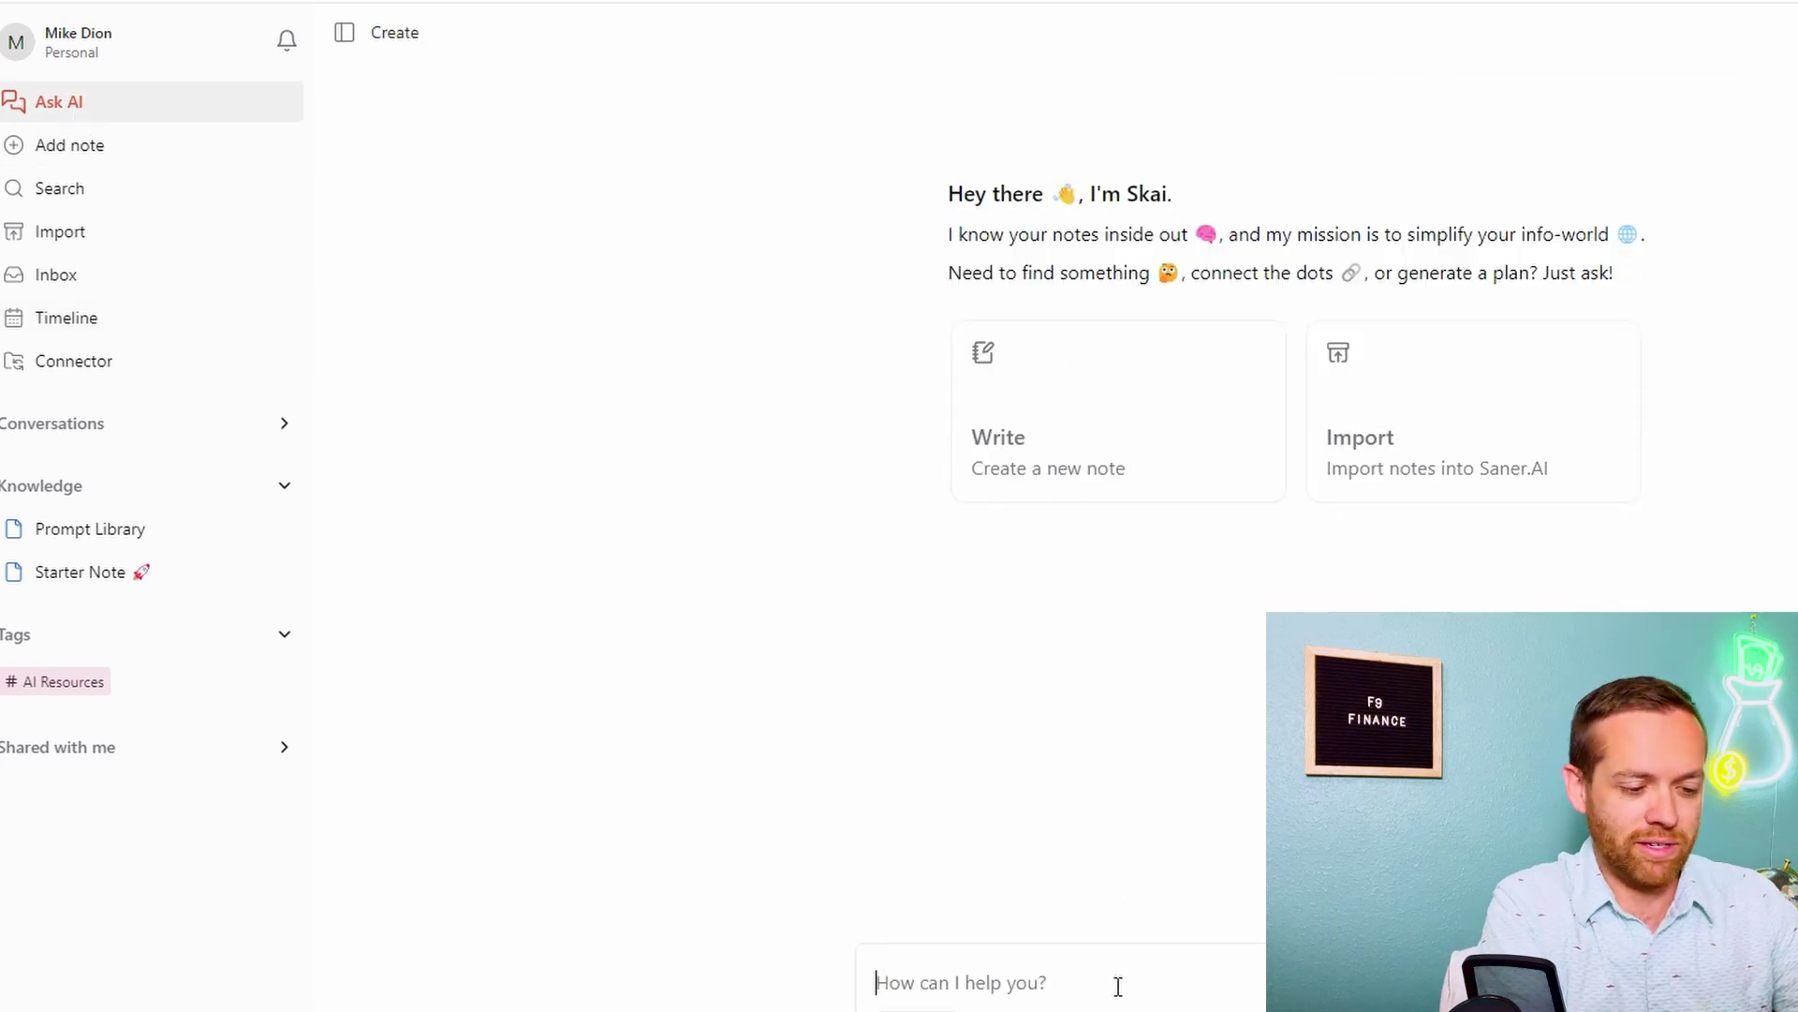
{"action": "type", "text": "Good Morning, I am n"}
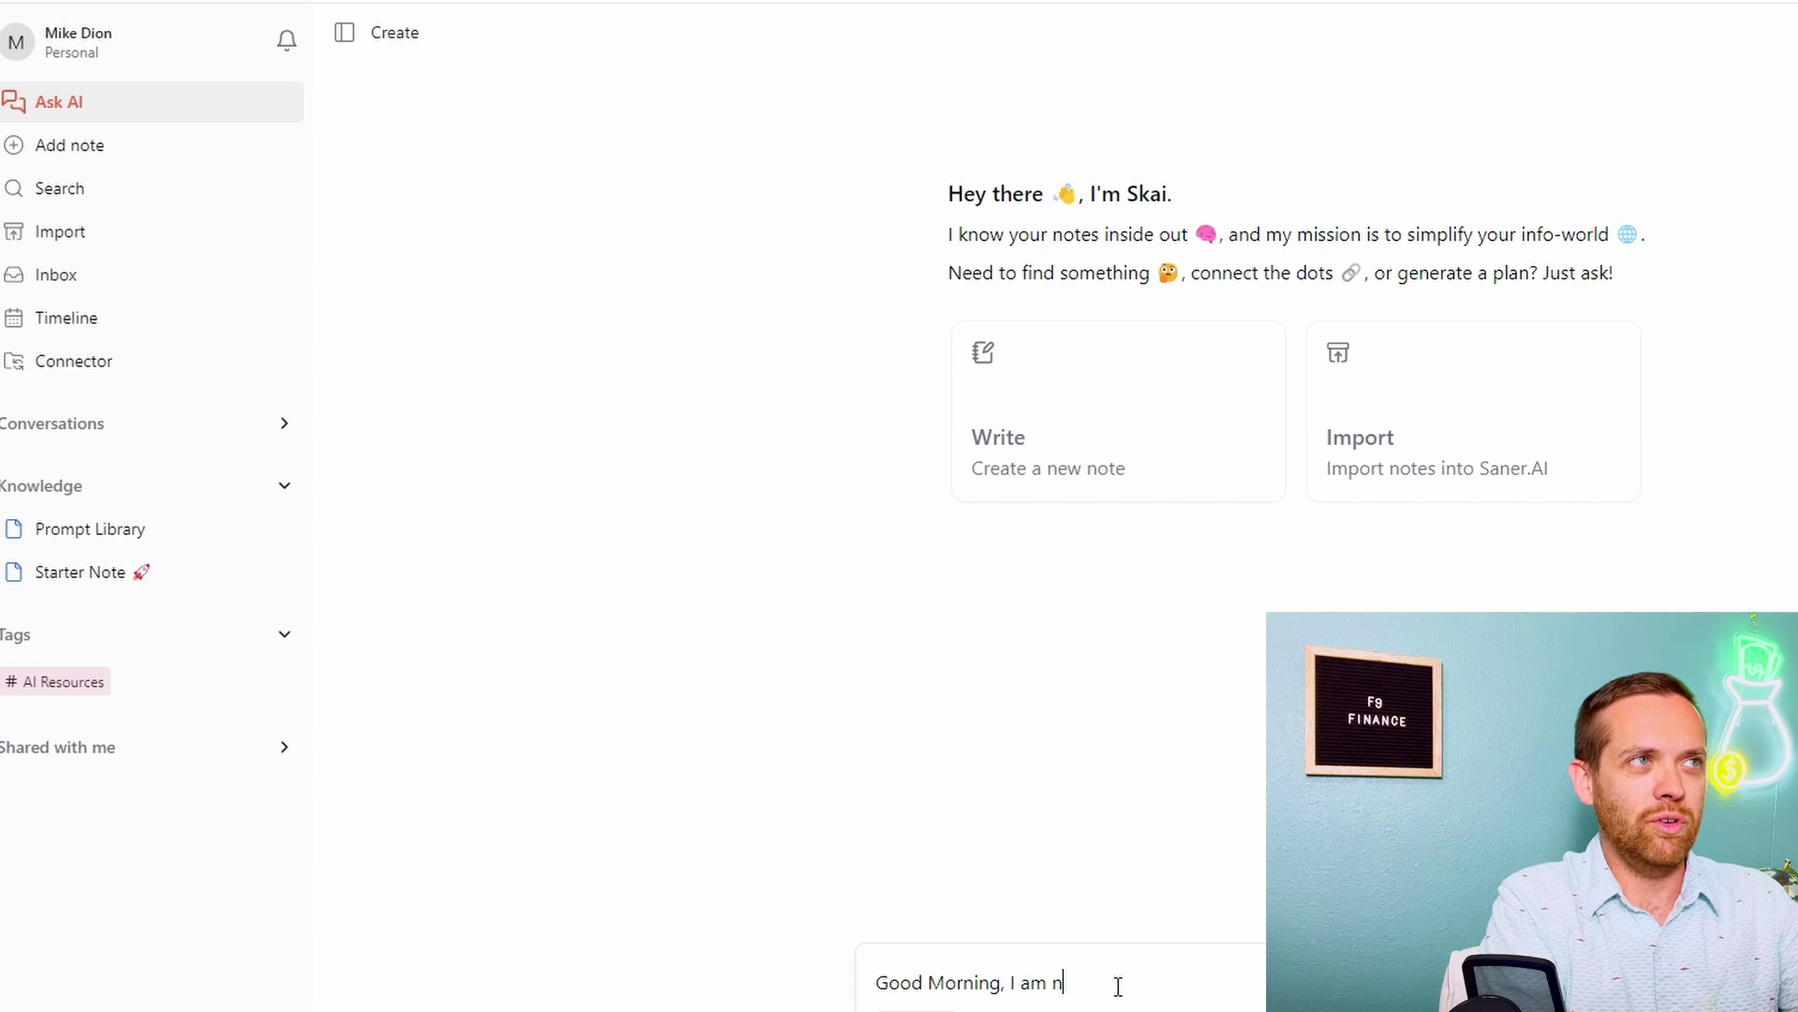
{"action": "type", "text": "ew to Saner."}
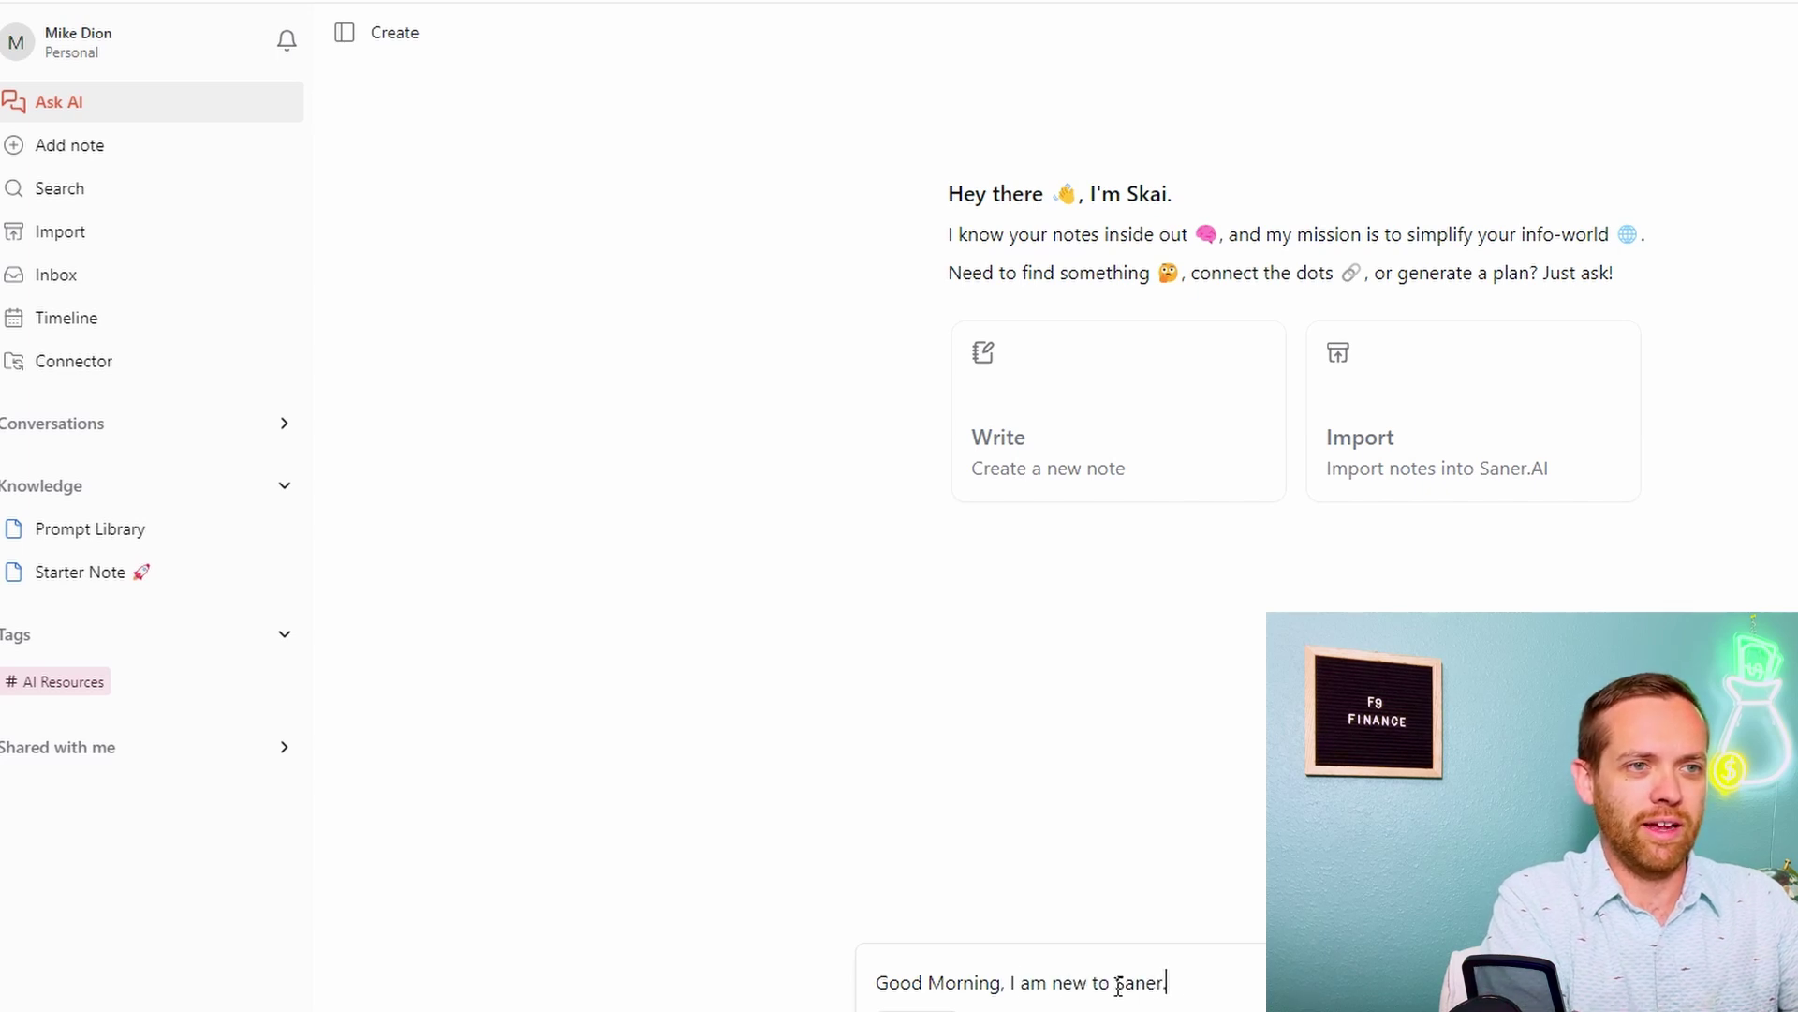
{"action": "type", "text": "AI. What are"}
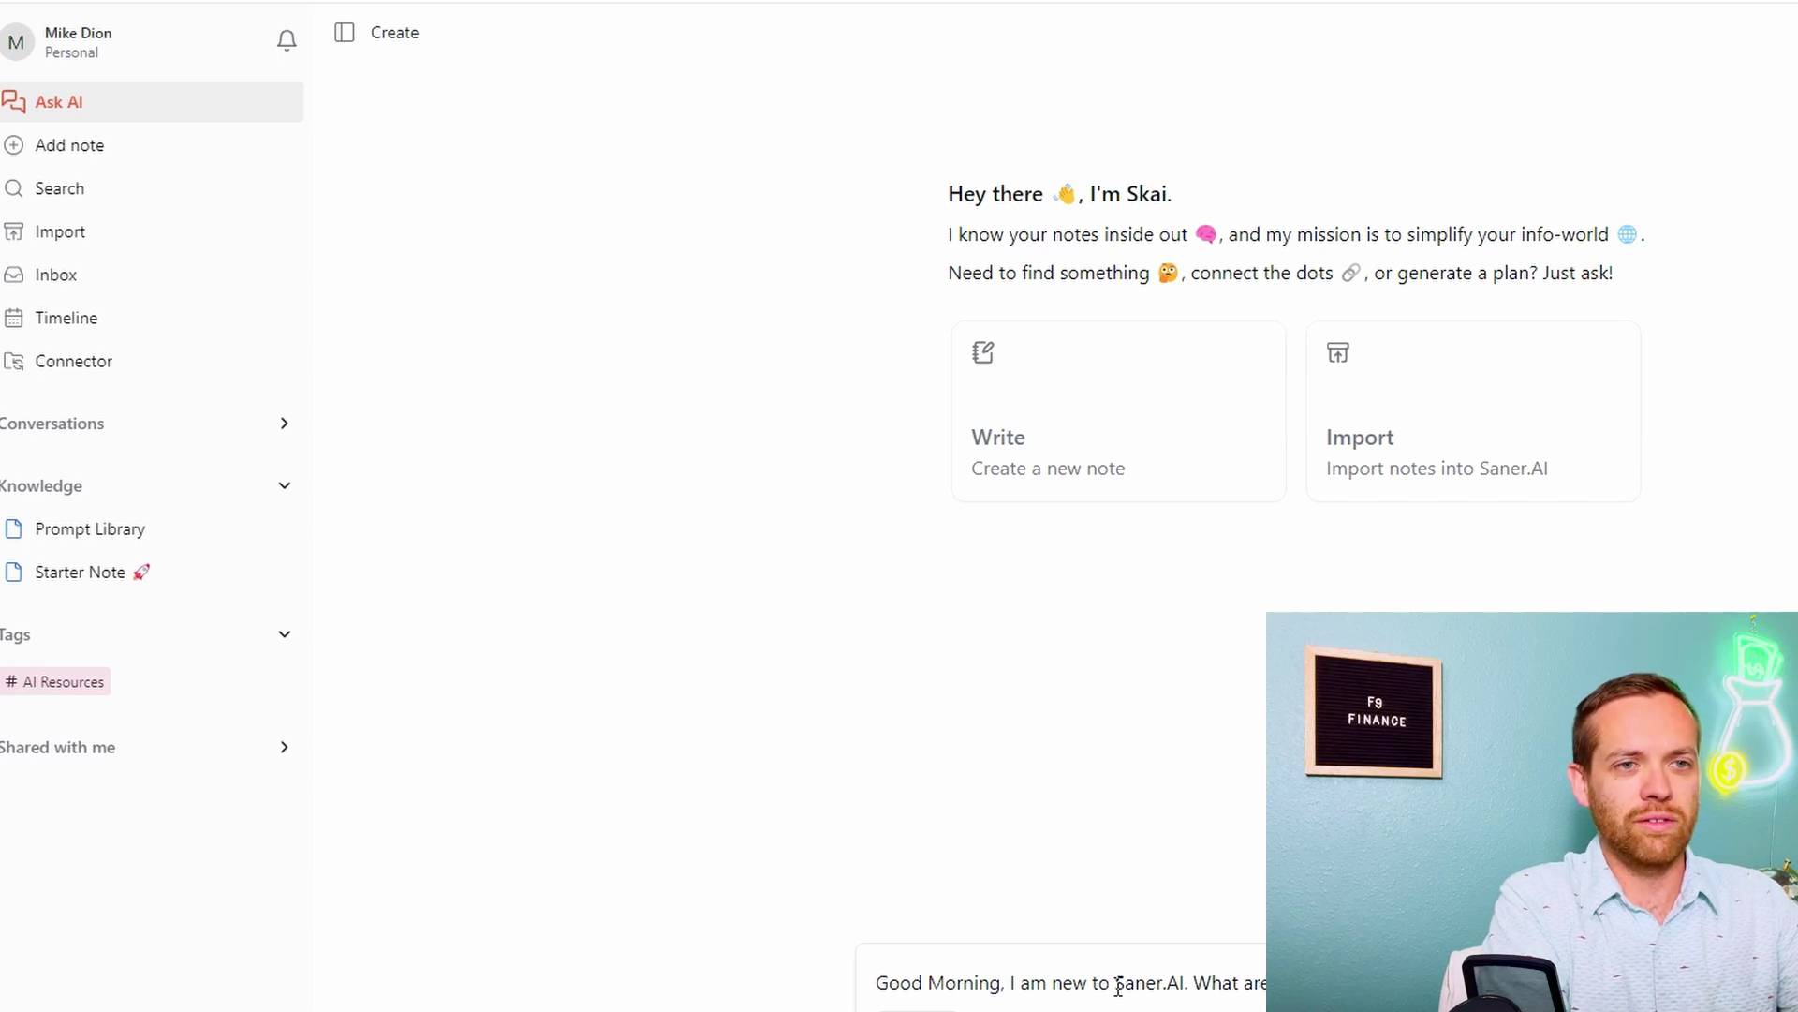
{"action": "key", "text": "Return"}
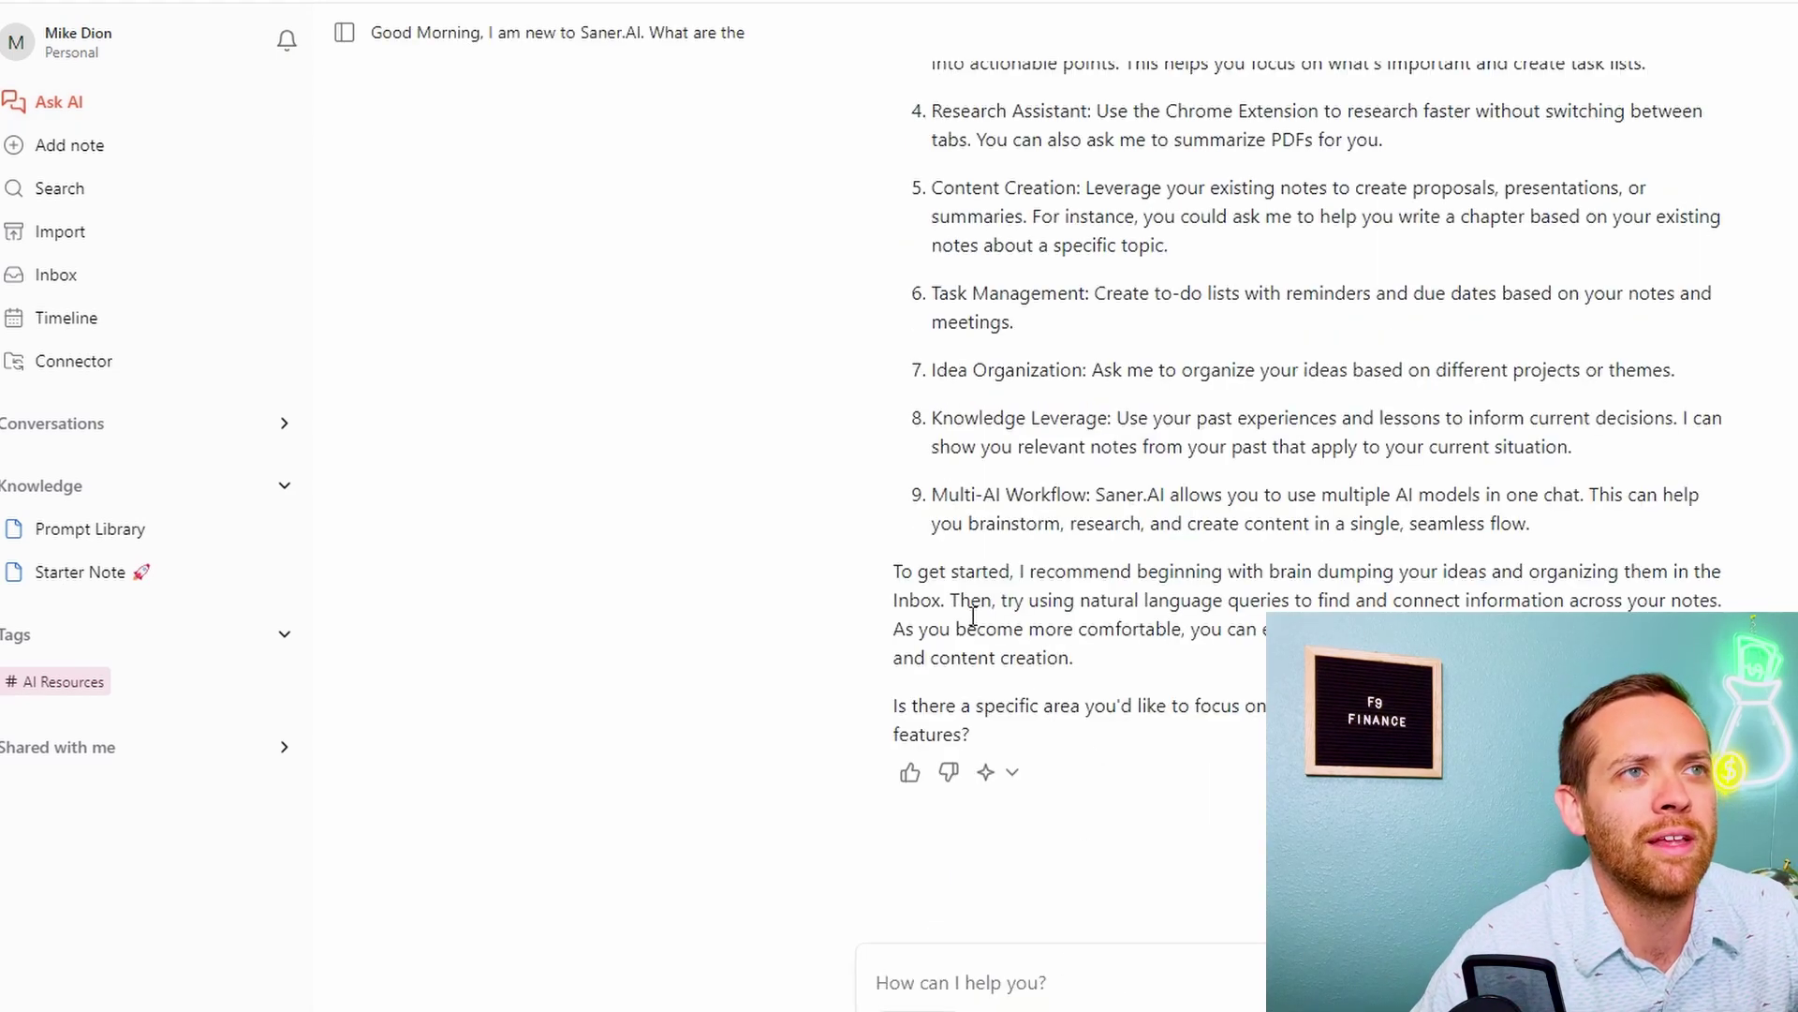
{"action": "scroll", "coordinate": [969, 618], "scroll_direction": "up", "scroll_amount": 3}
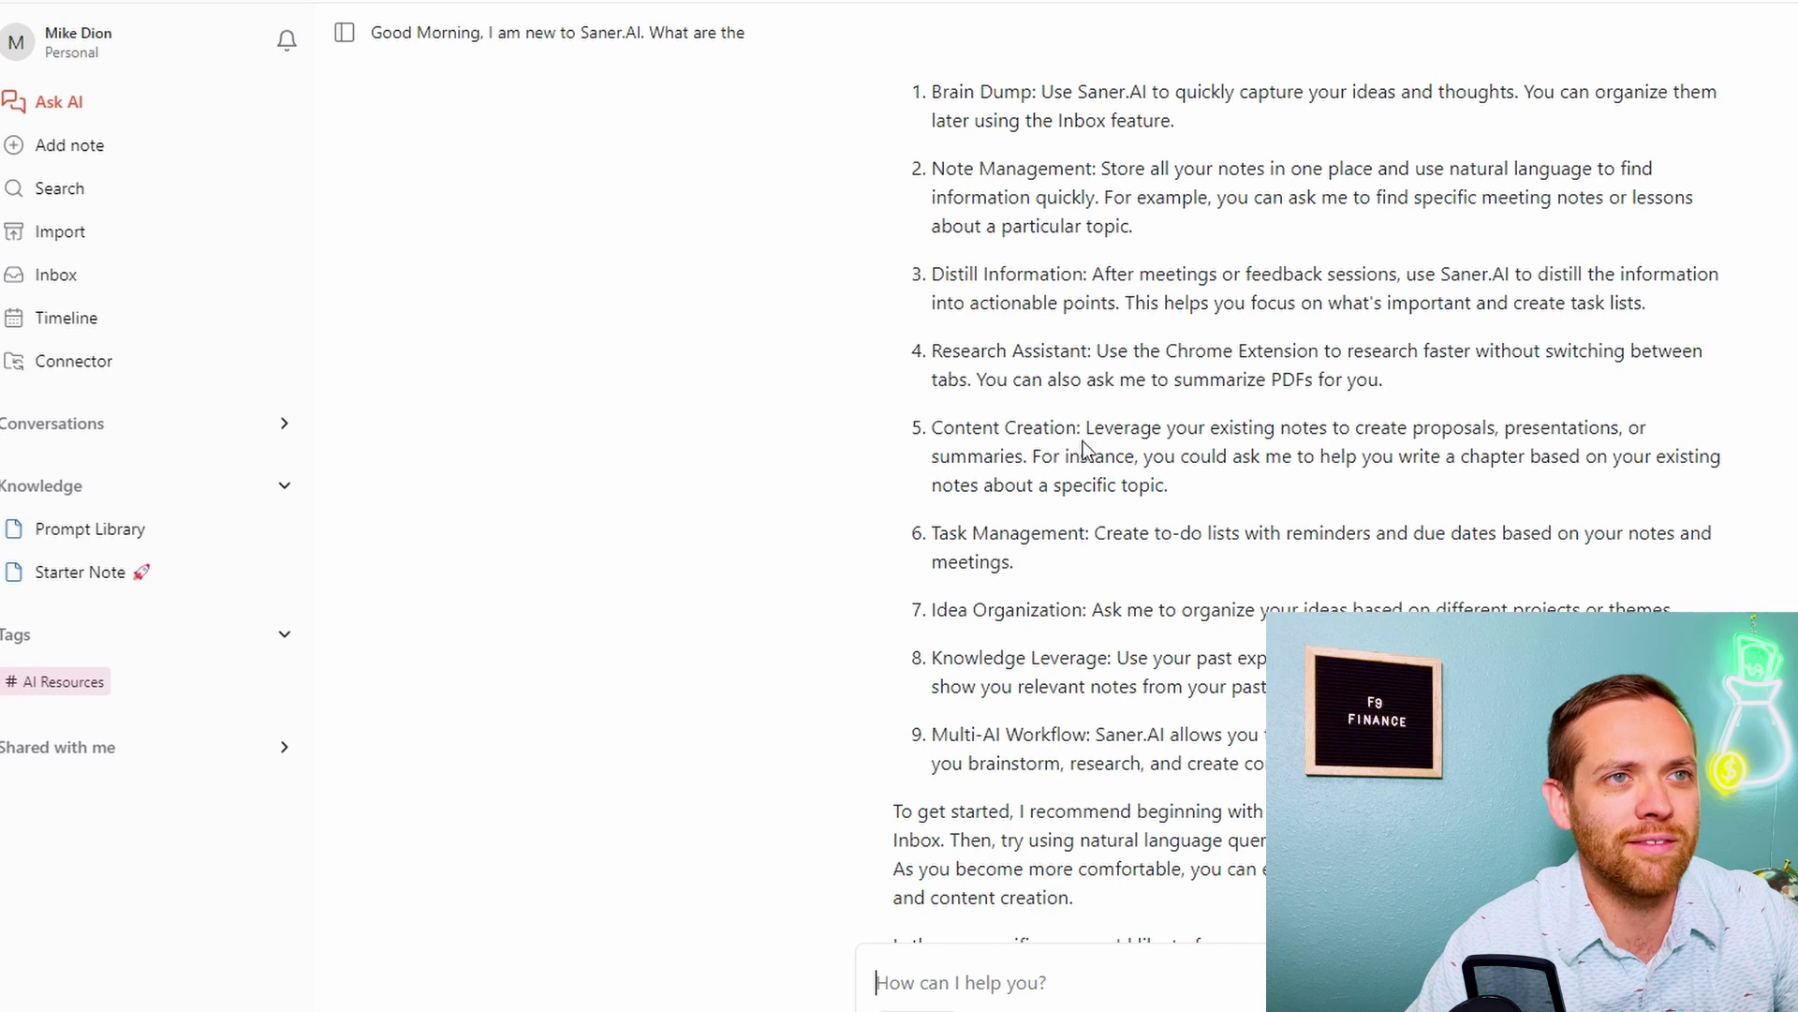
{"action": "scroll", "coordinate": [887, 448], "scroll_direction": "down", "scroll_amount": 2}
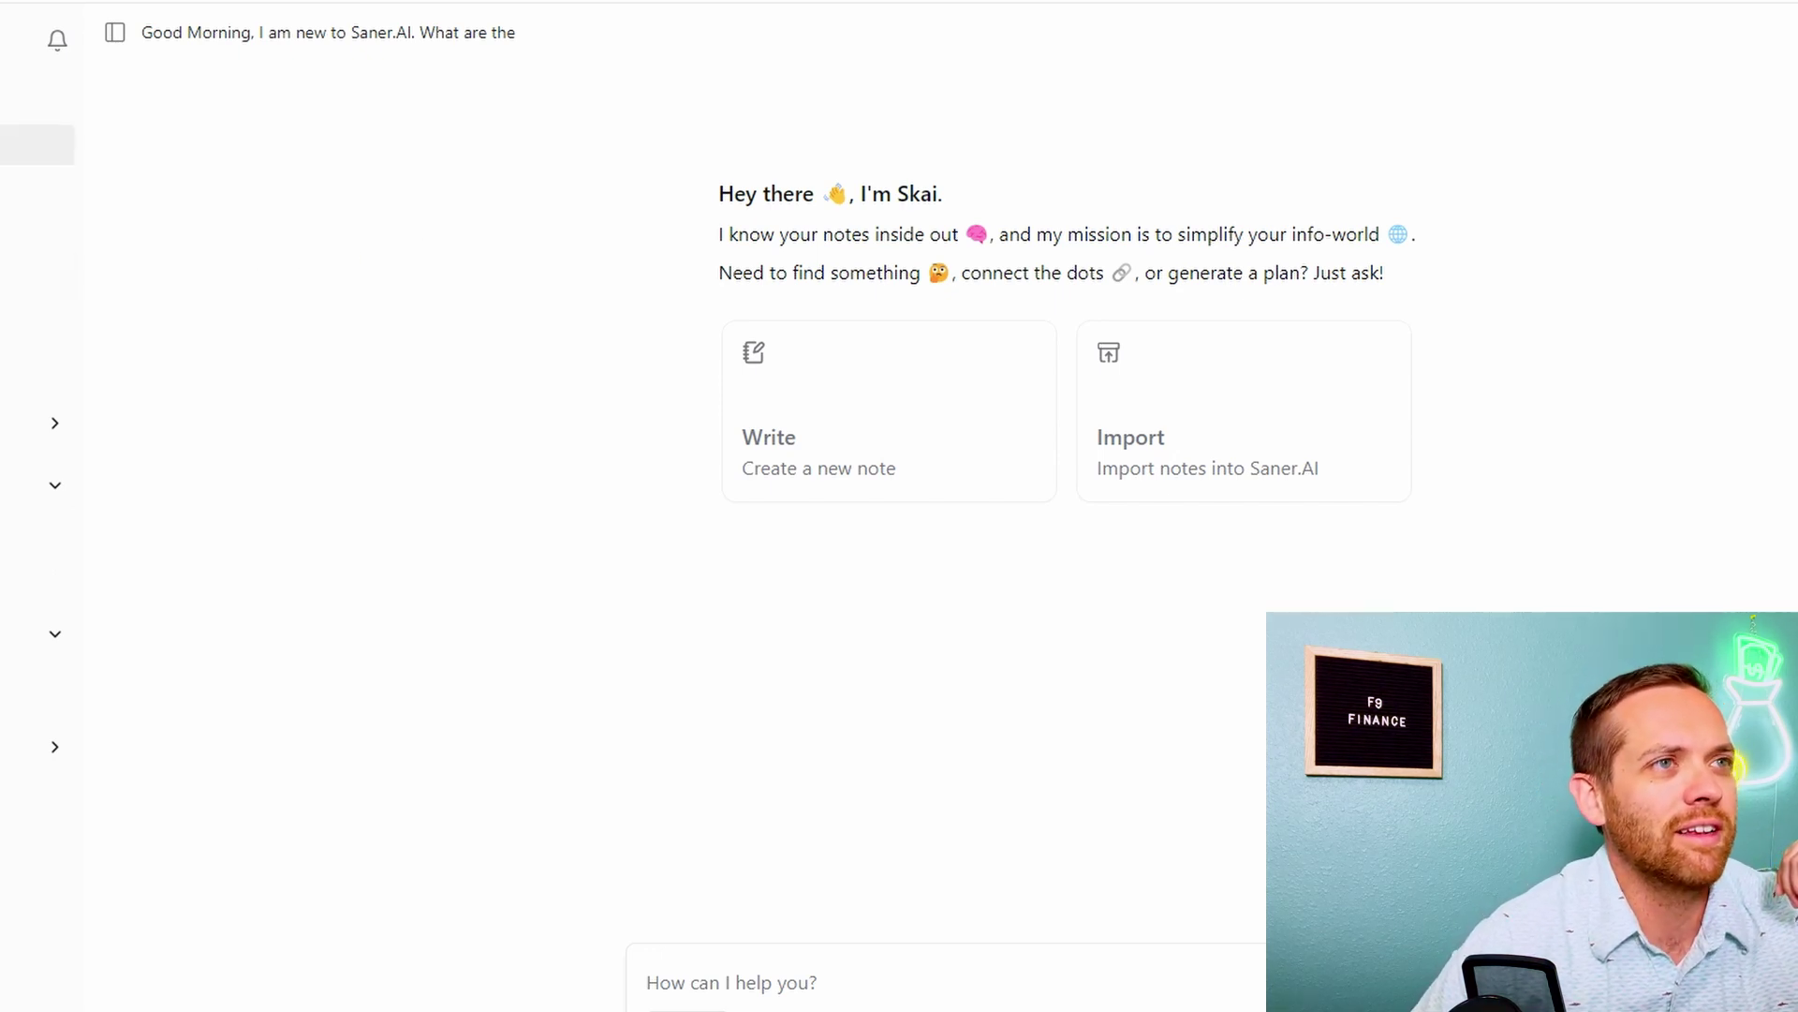
Create a new note in Saner.AI, and browse the prompts of the Prompt Library note in iCloud Notes
{"action": "left_click", "coordinate": [37, 145]}
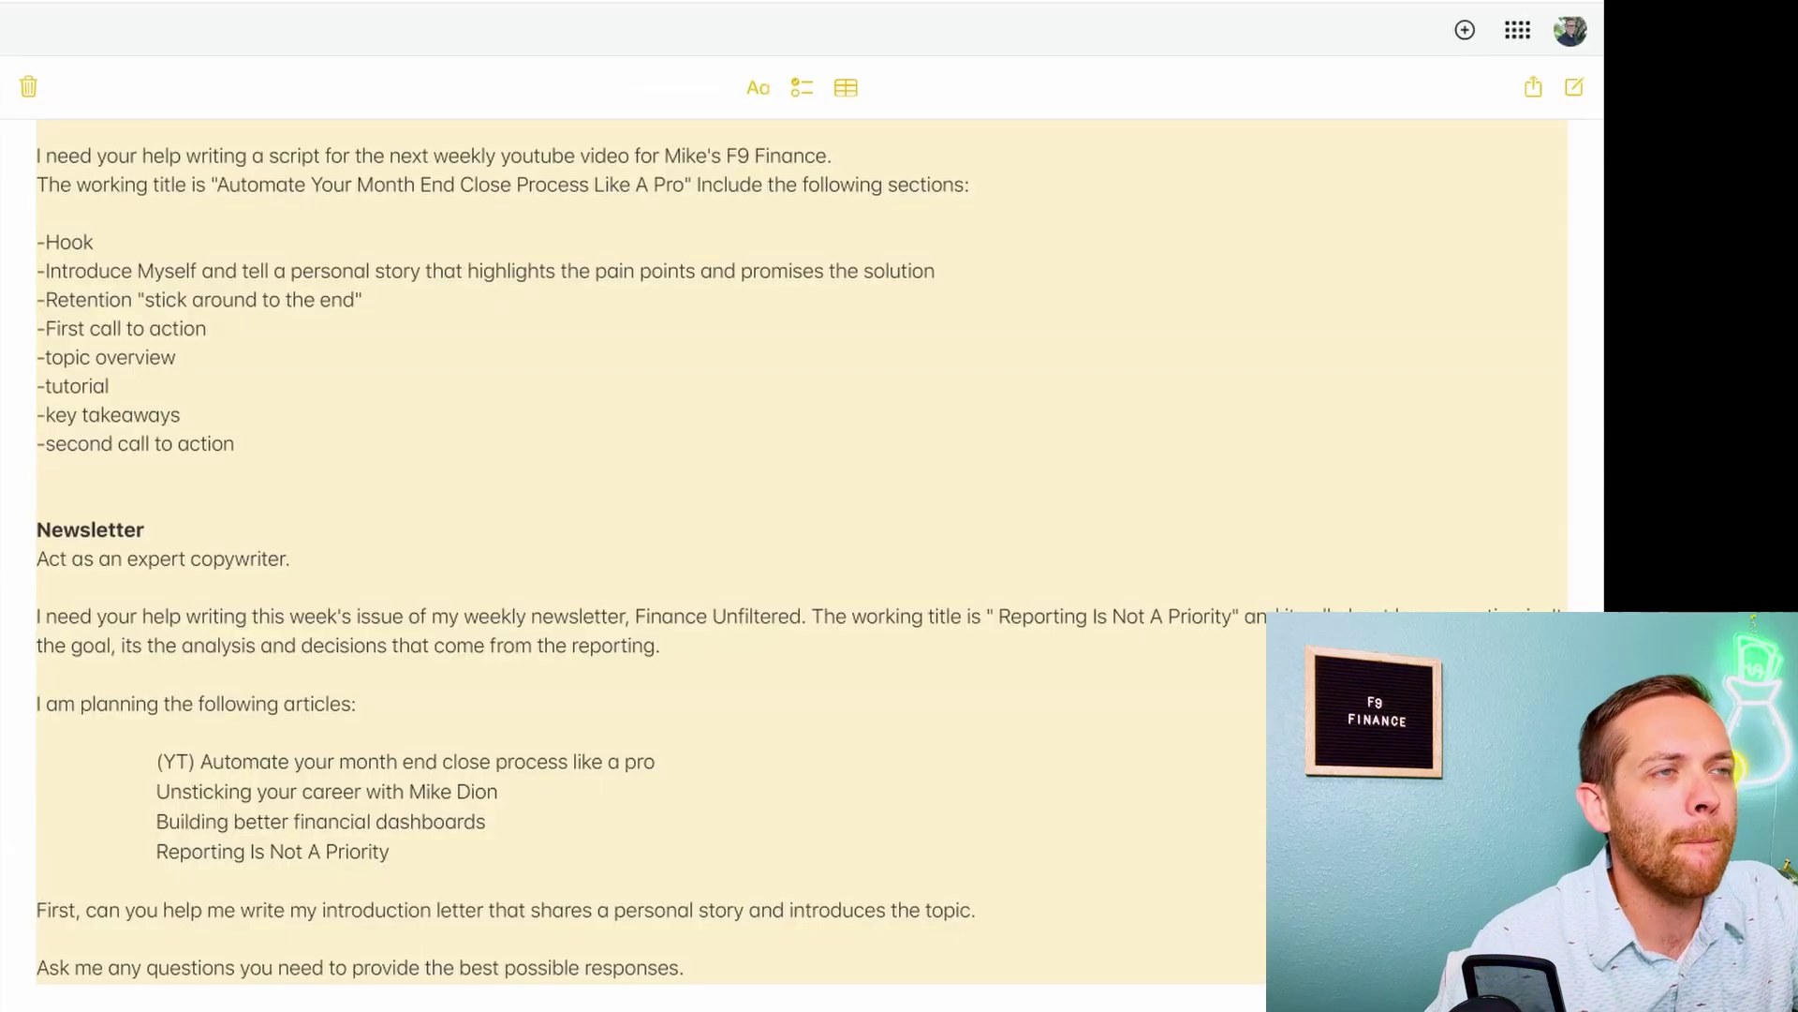
{"action": "left_click", "coordinate": [105, 340]}
{"action": "scroll", "coordinate": [188, 365], "scroll_direction": "up", "scroll_amount": 15}
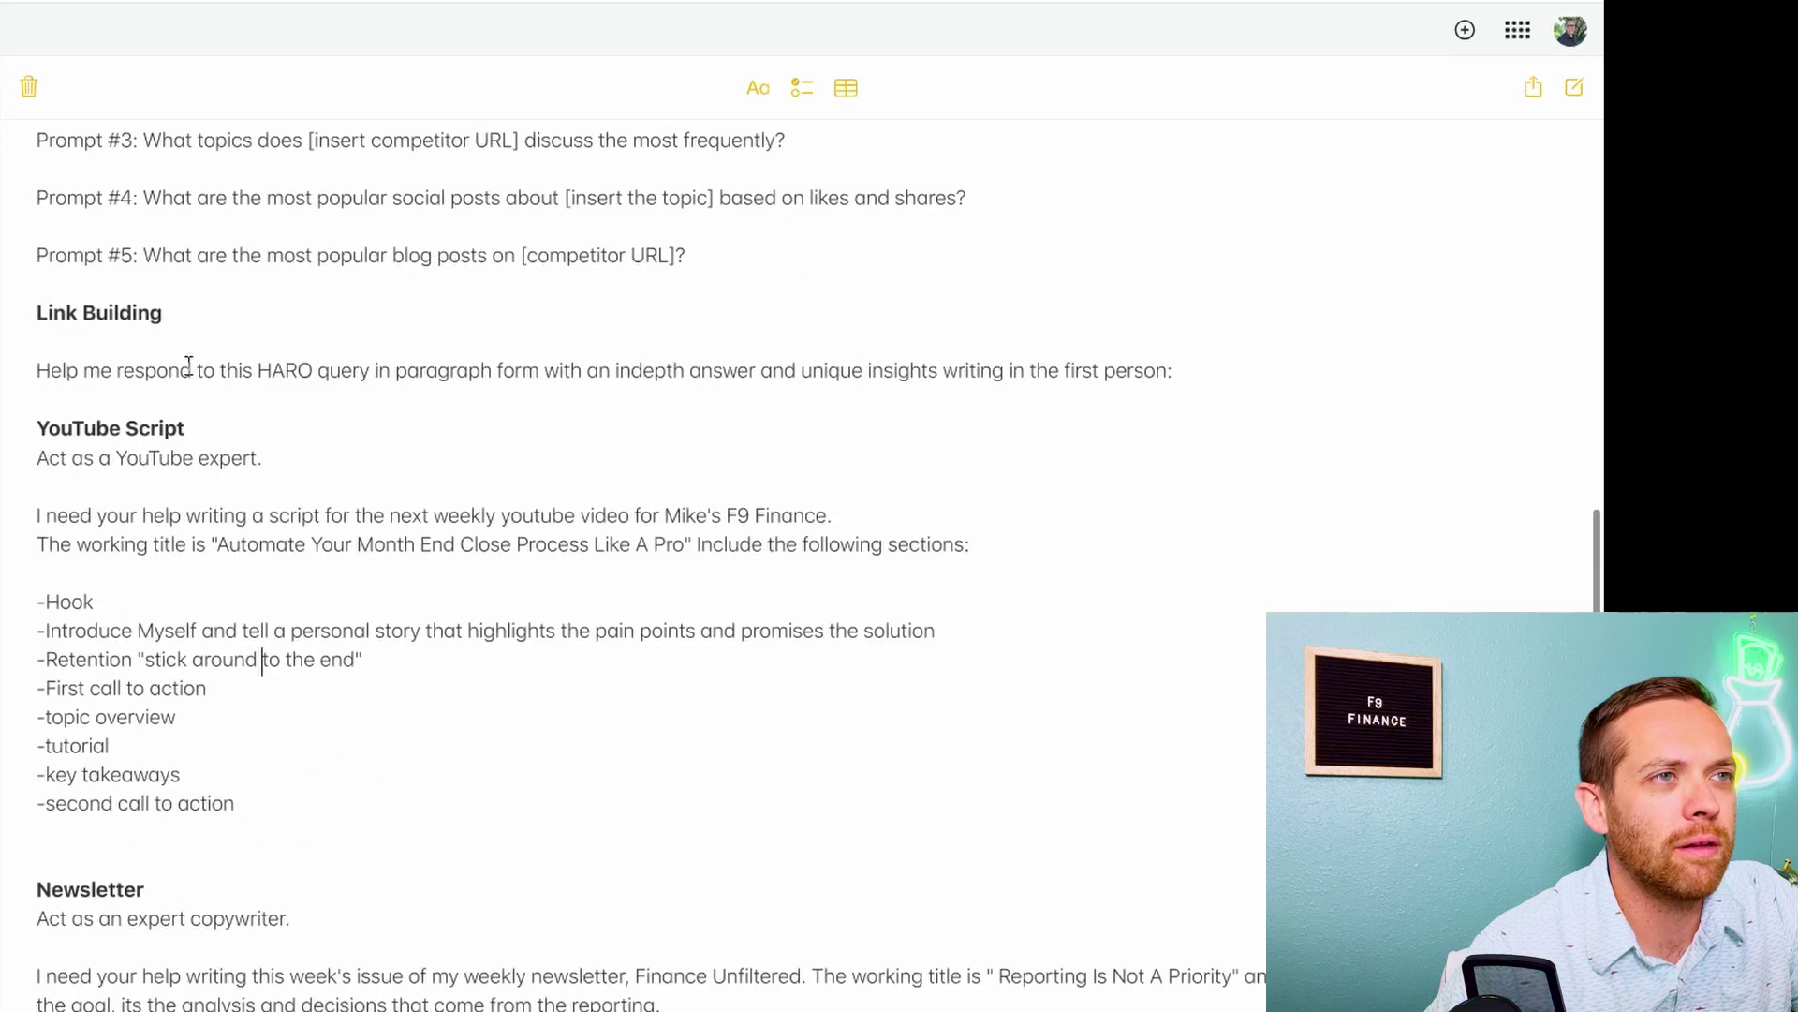
{"action": "scroll", "coordinate": [189, 365], "scroll_direction": "up", "scroll_amount": 5}
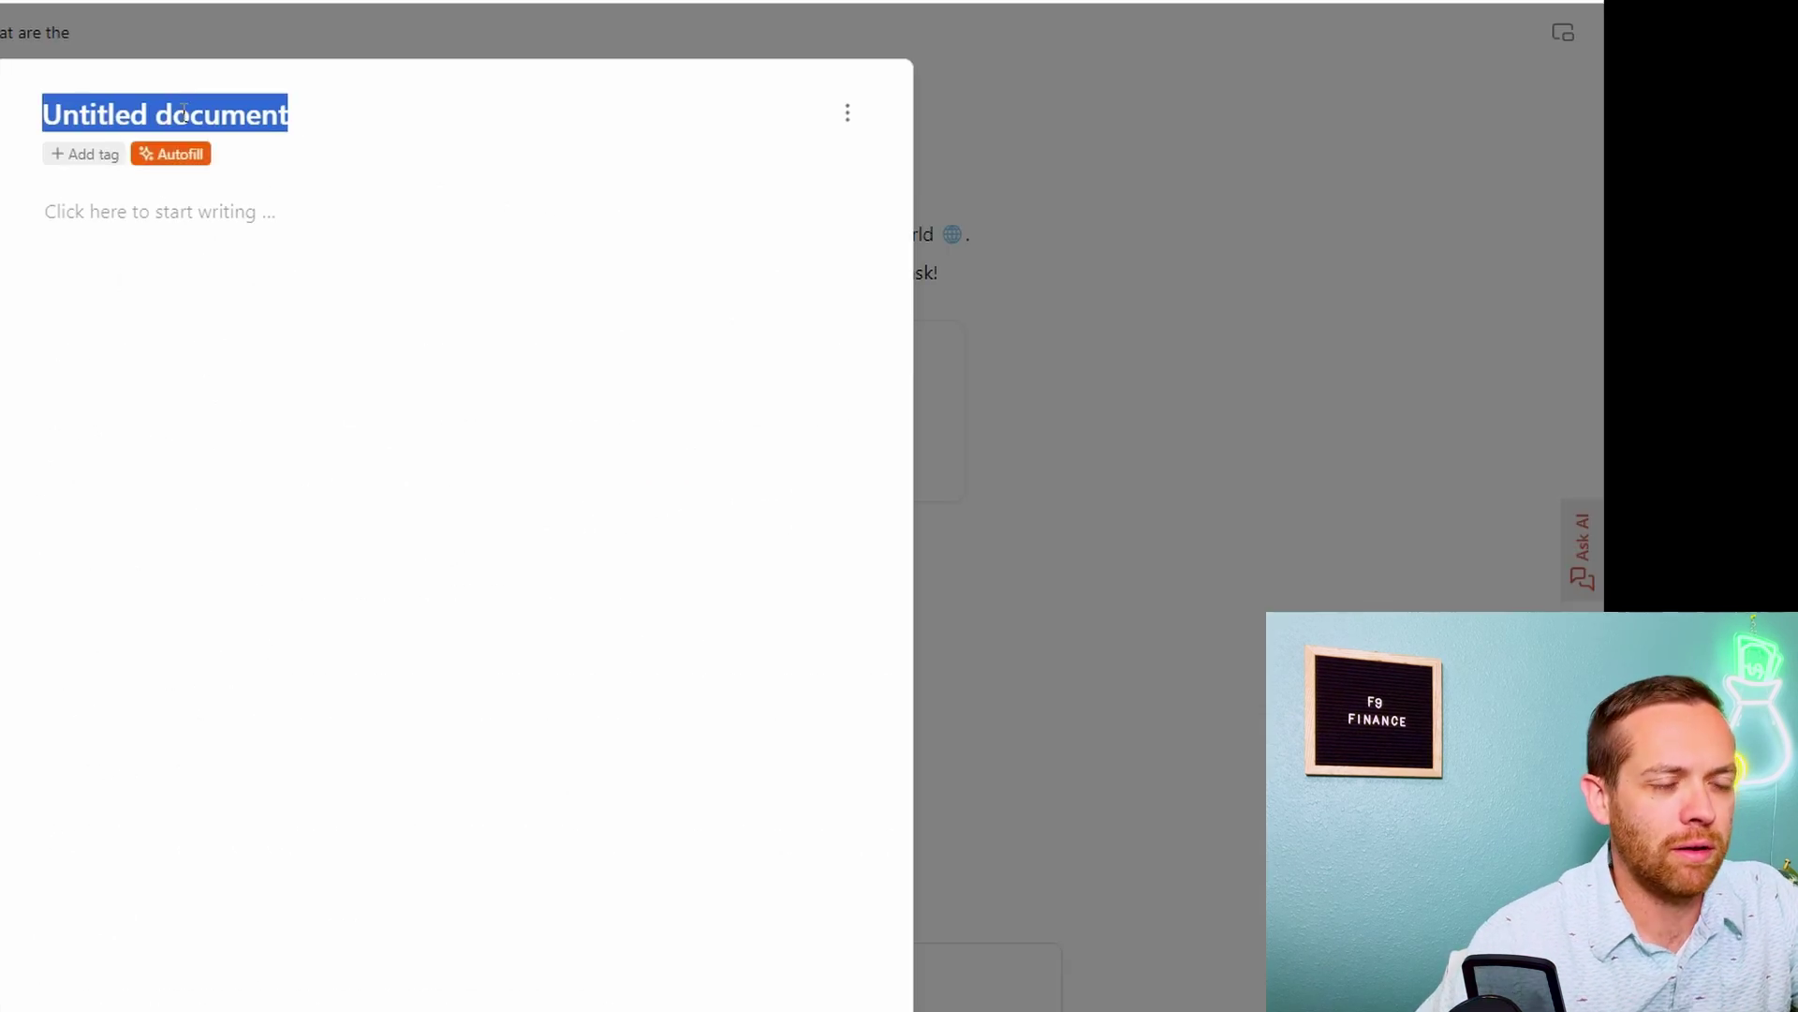
In Saner.AI, replace the new note's placeholder title with Social Media
{"action": "left_click", "coordinate": [165, 120]}
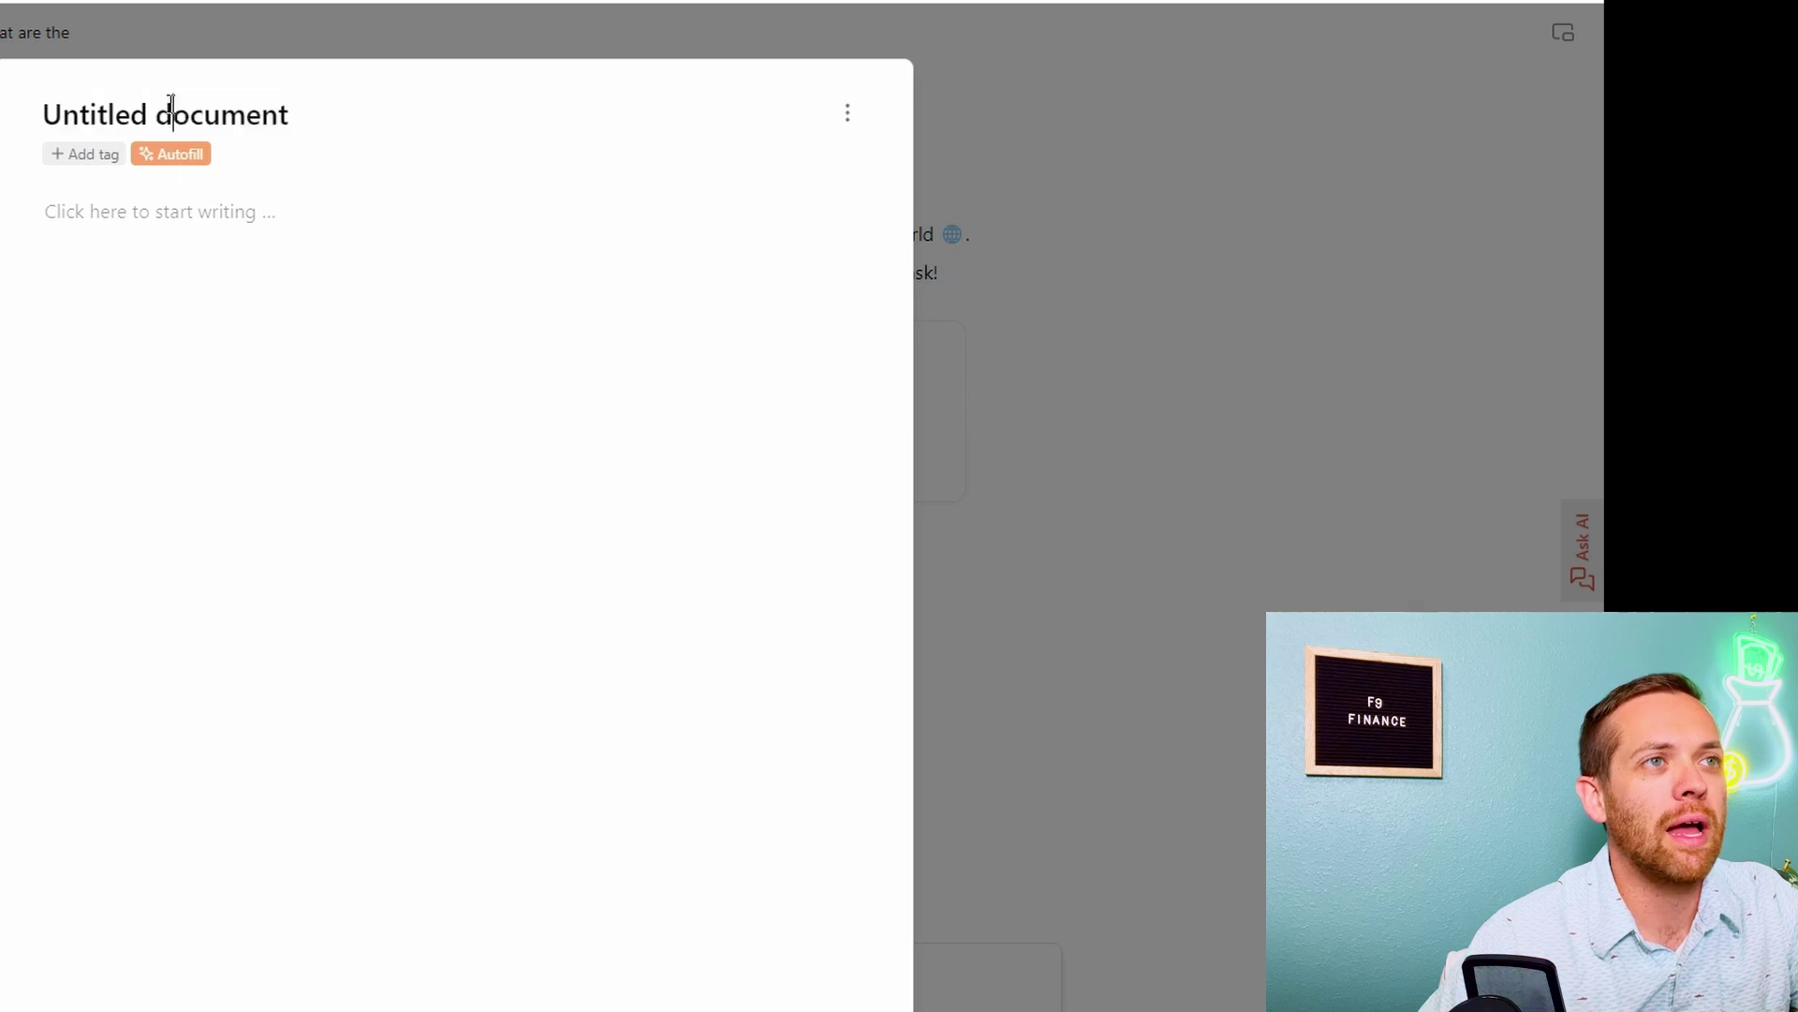
{"action": "triple_click", "coordinate": [169, 105]}
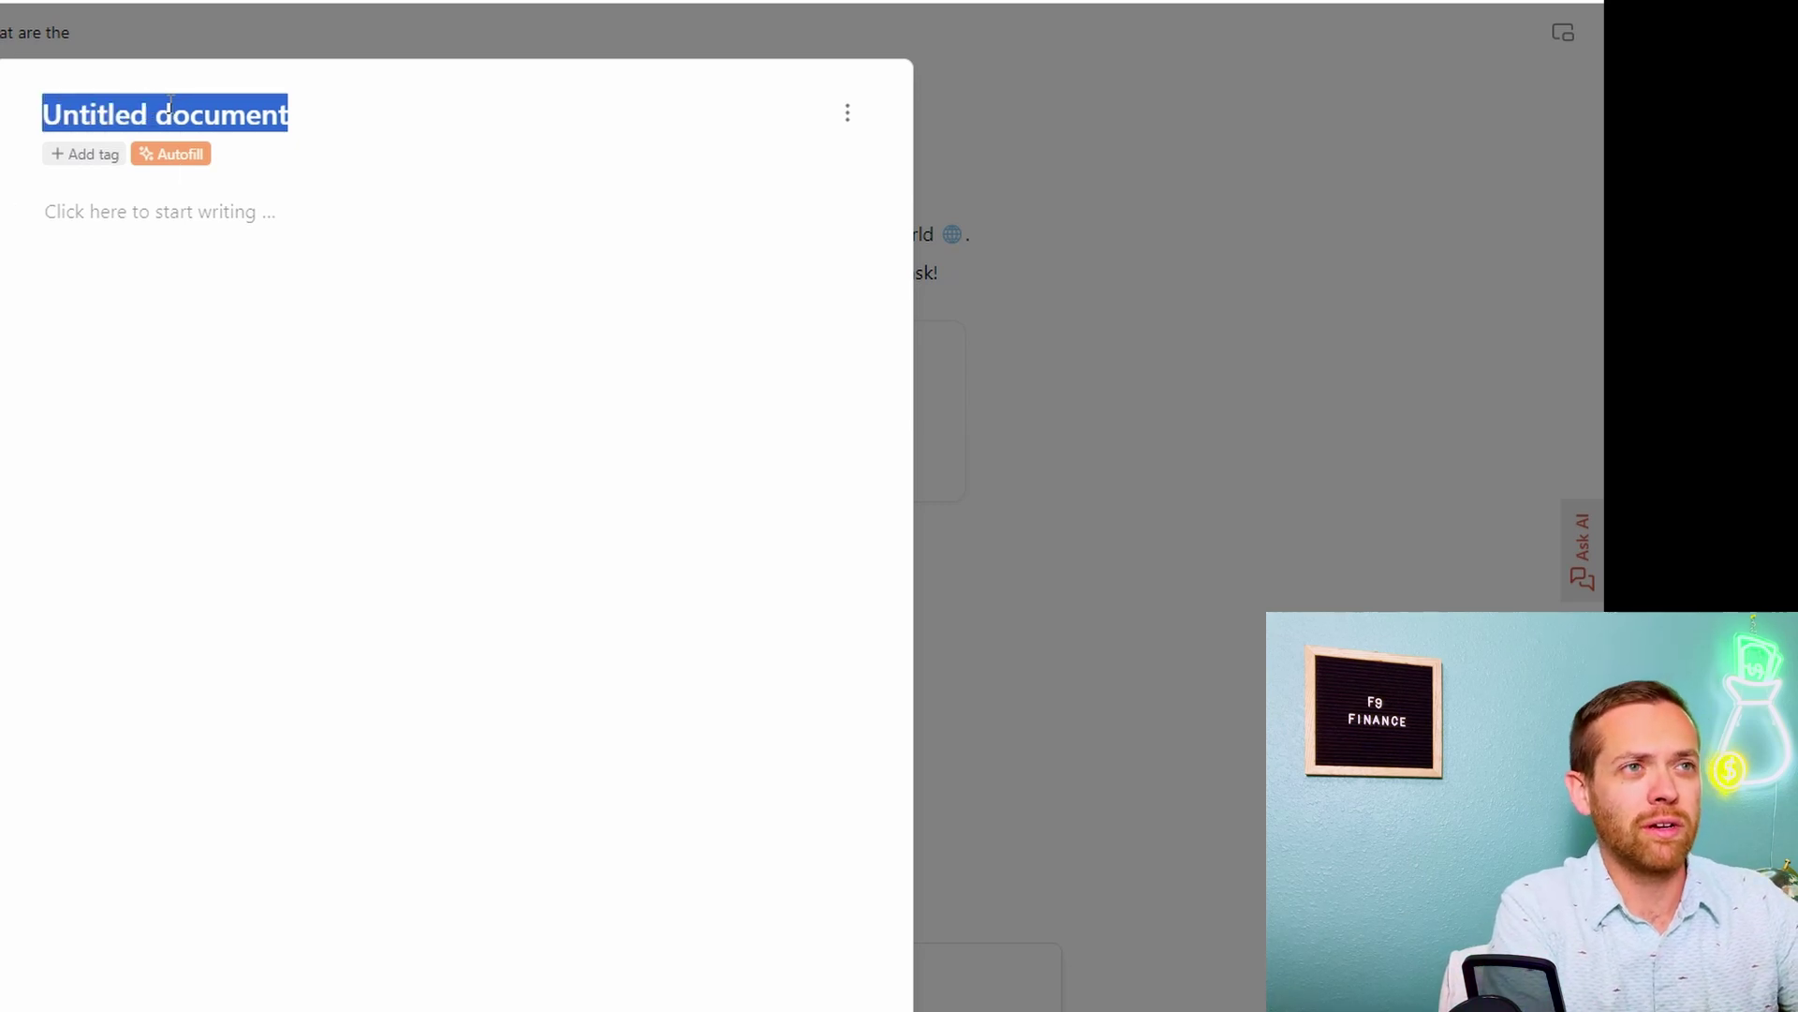
{"action": "type", "text": "Social Media"}
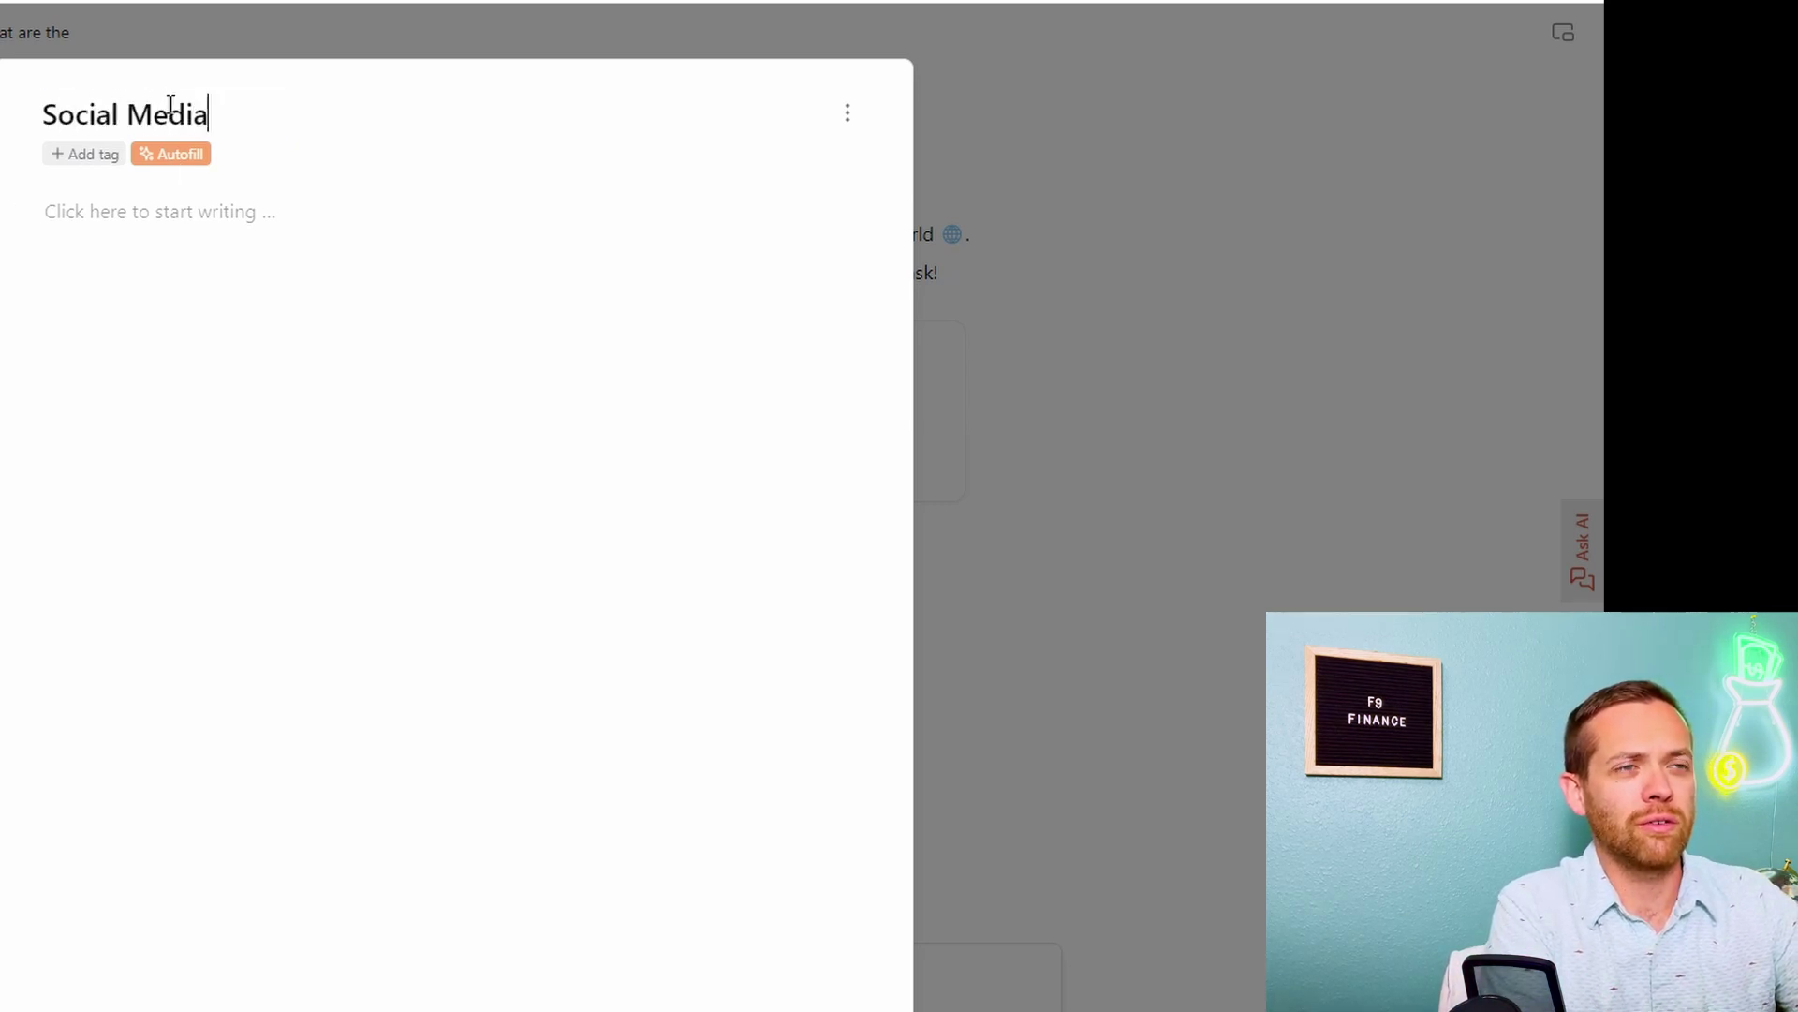